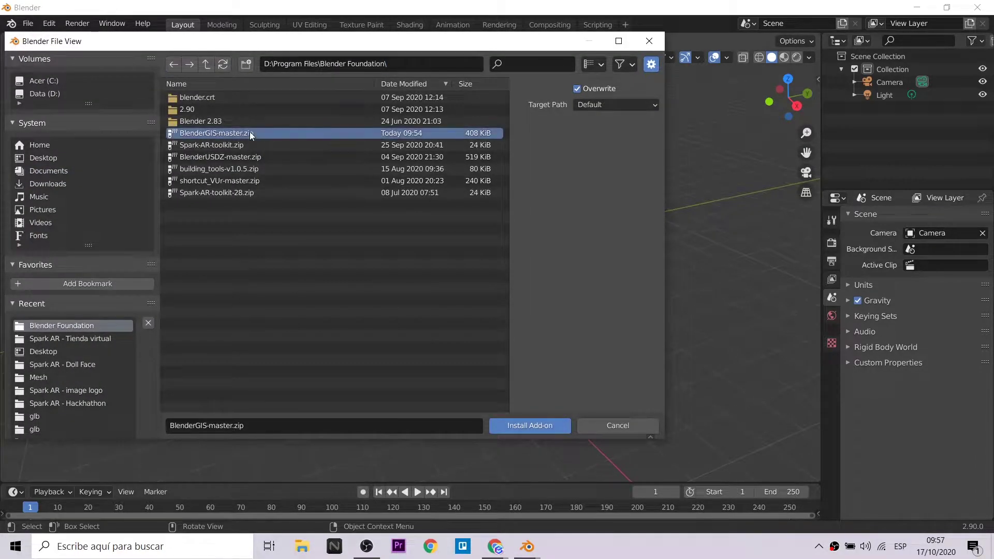
Step: Install the add-on from BlenderGIS-master.zip, enable 3D View: BlenderGIS and close the preferences
{"action": "left_click", "coordinate": [514, 422]}
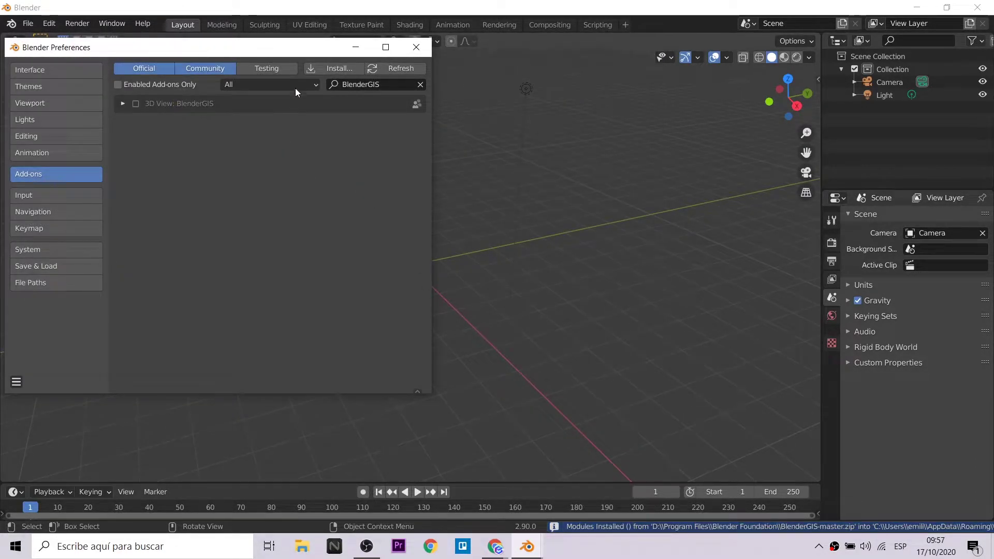
{"action": "left_click", "coordinate": [420, 84]}
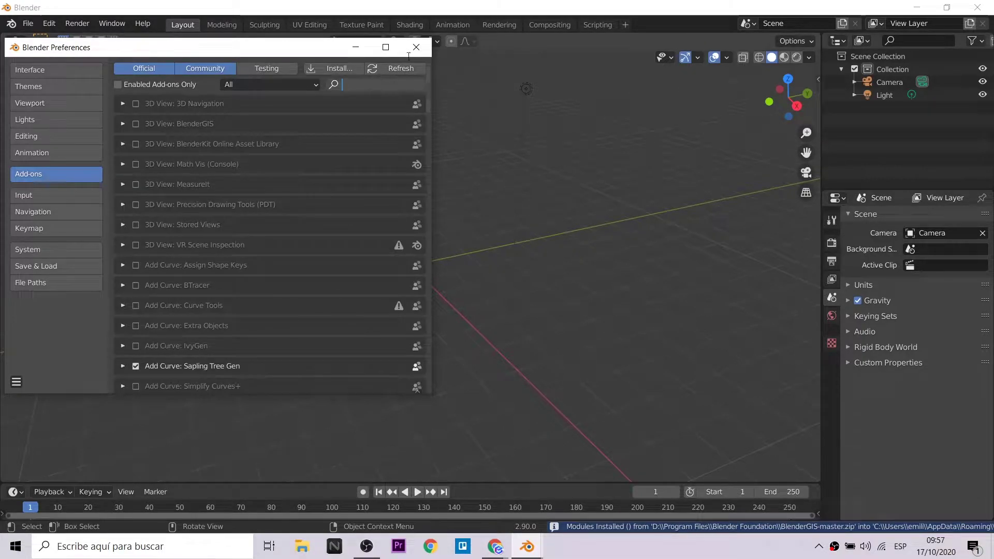
{"action": "type", "text": "blen"}
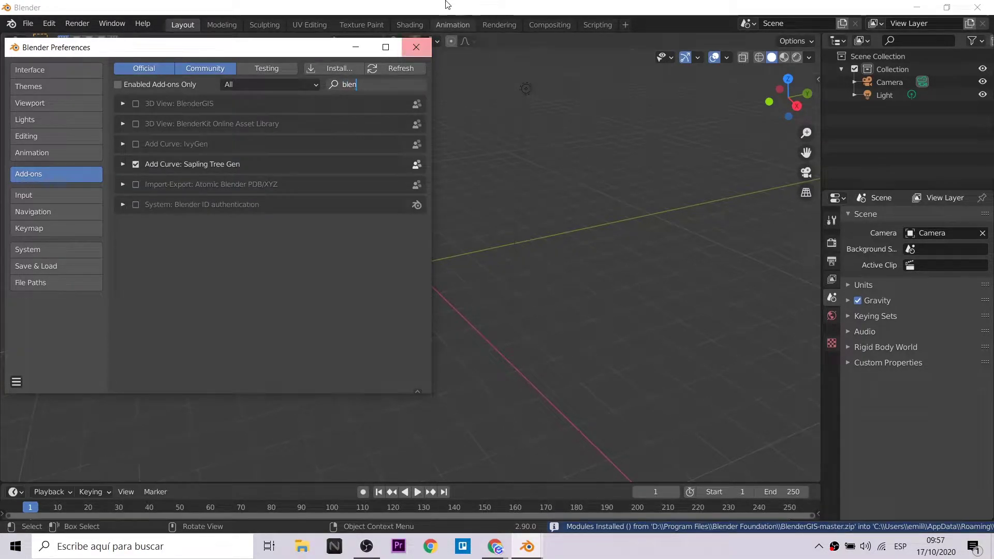
{"action": "key", "text": "Return"}
{"action": "left_click", "coordinate": [135, 104]}
{"action": "left_click", "coordinate": [122, 103]}
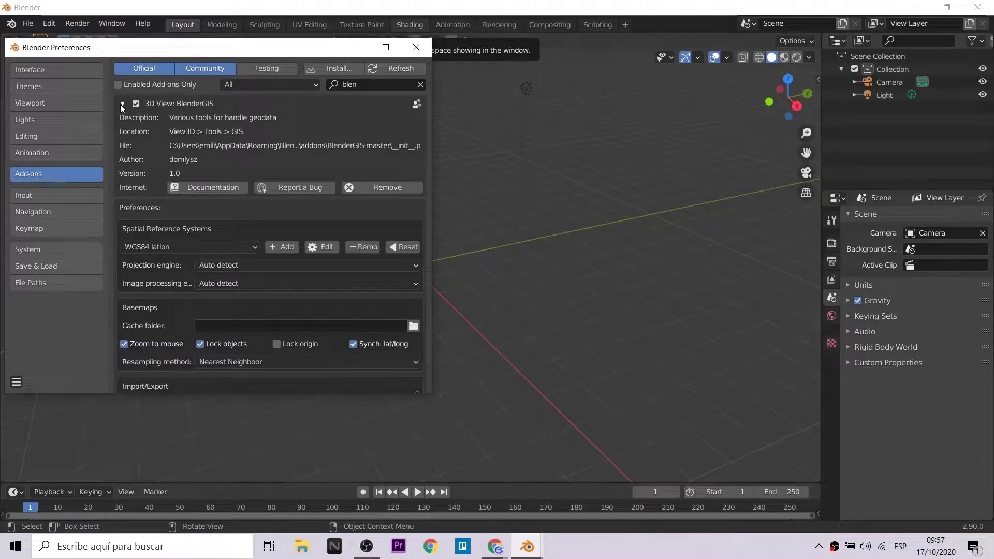
{"action": "left_click", "coordinate": [121, 104]}
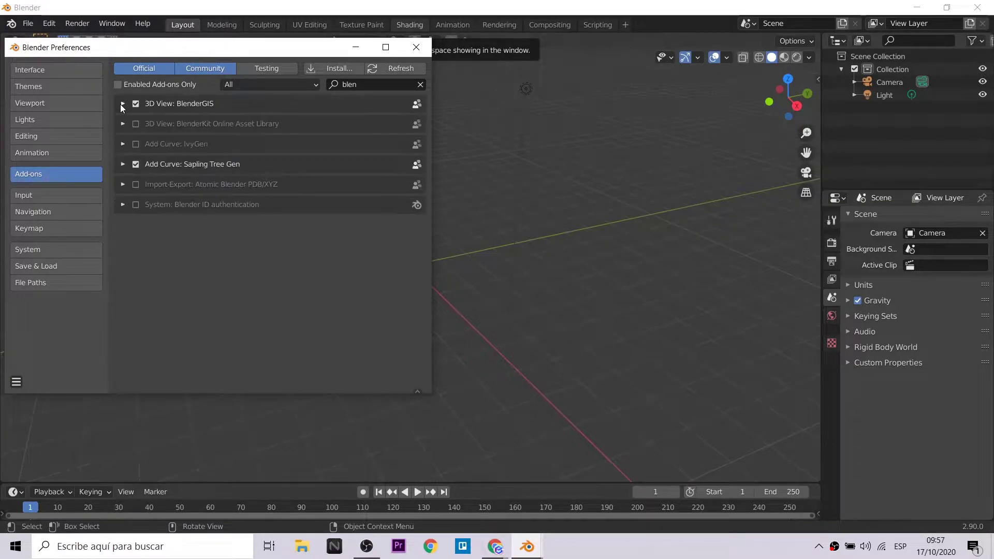
{"action": "left_click", "coordinate": [422, 47]}
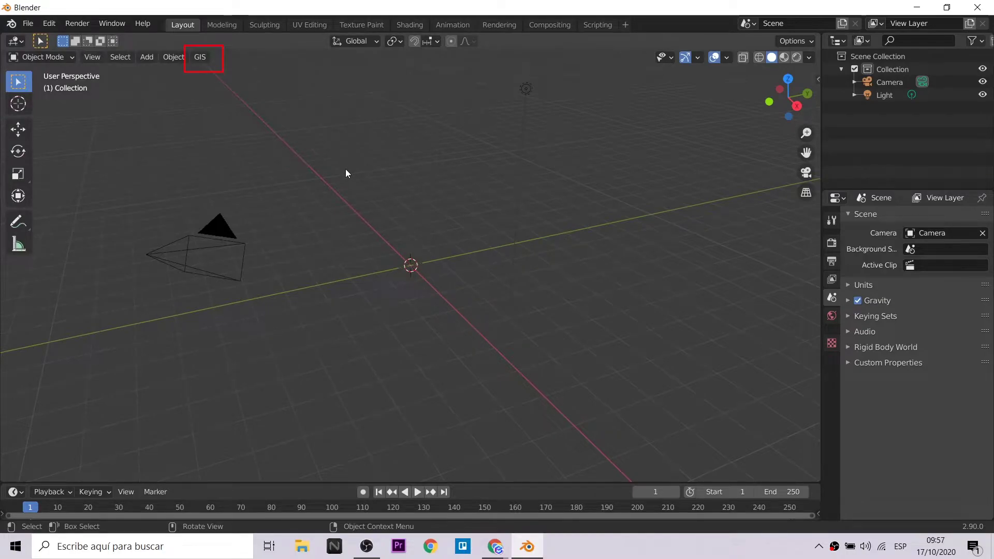
Step: Set the BlenderGIS basemap cache folder to cachefiles-blender inside D:\Program Files\Blender Foundation
{"action": "left_click", "coordinate": [203, 55]}
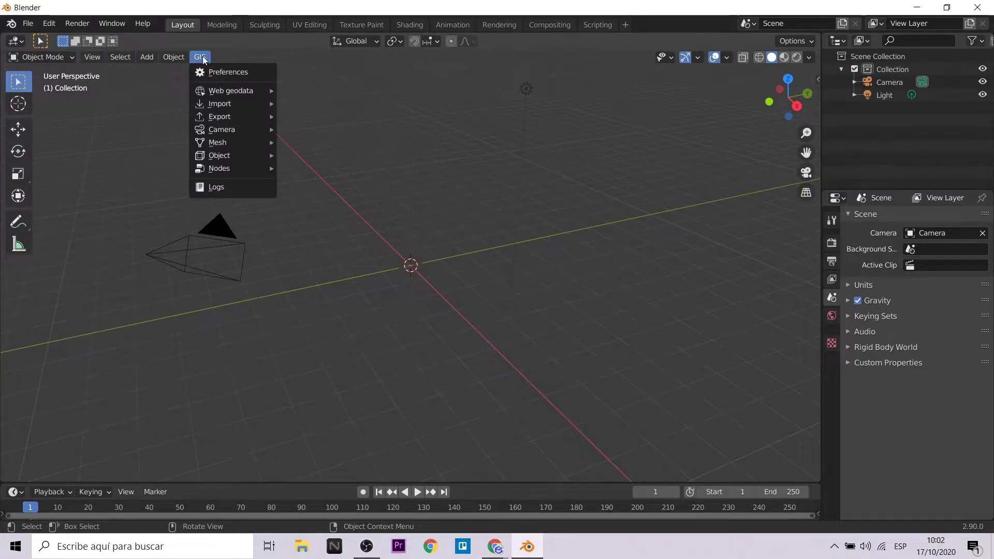
{"action": "left_click", "coordinate": [213, 77]}
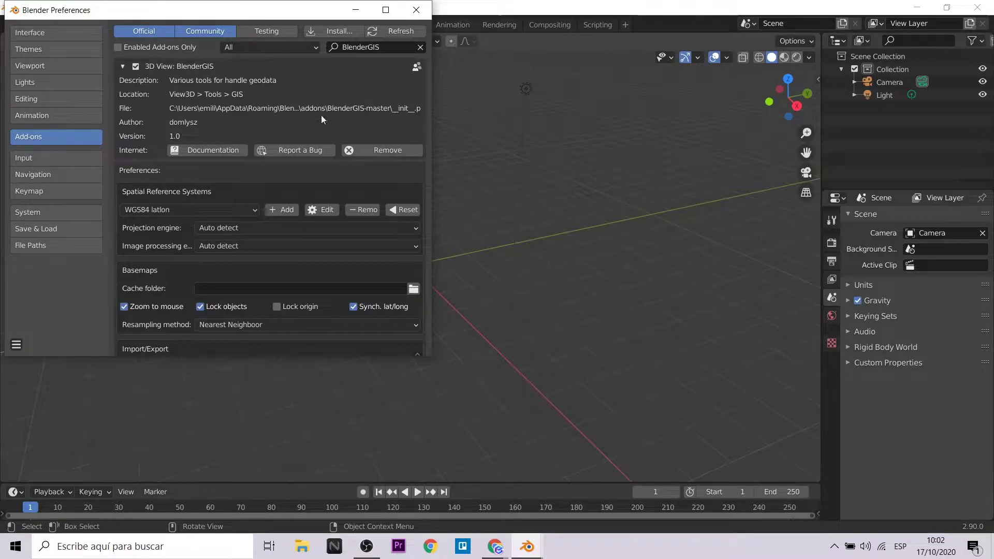
{"action": "scroll", "coordinate": [239, 171], "scroll_direction": "down", "scroll_amount": 4}
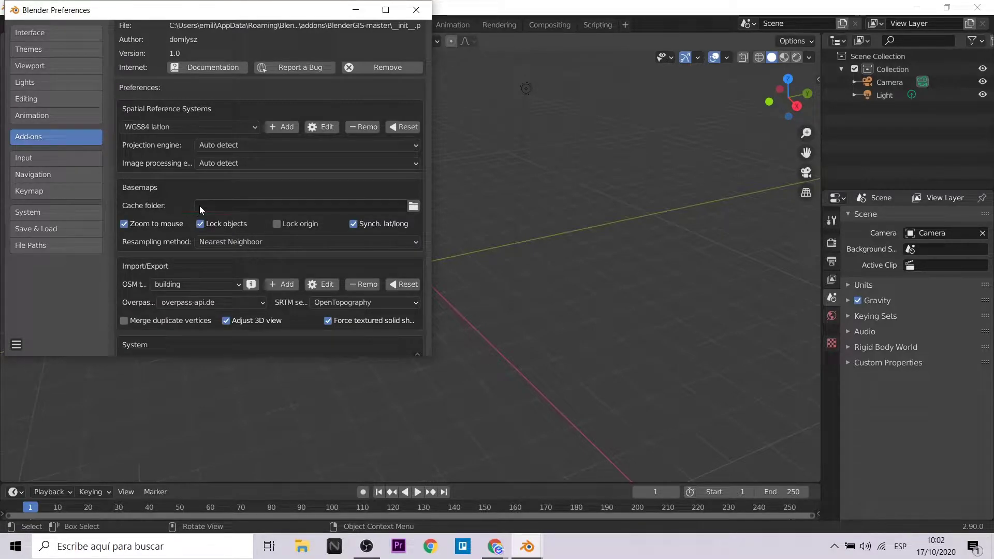
{"action": "left_click", "coordinate": [268, 205]}
{"action": "left_click", "coordinate": [413, 207]}
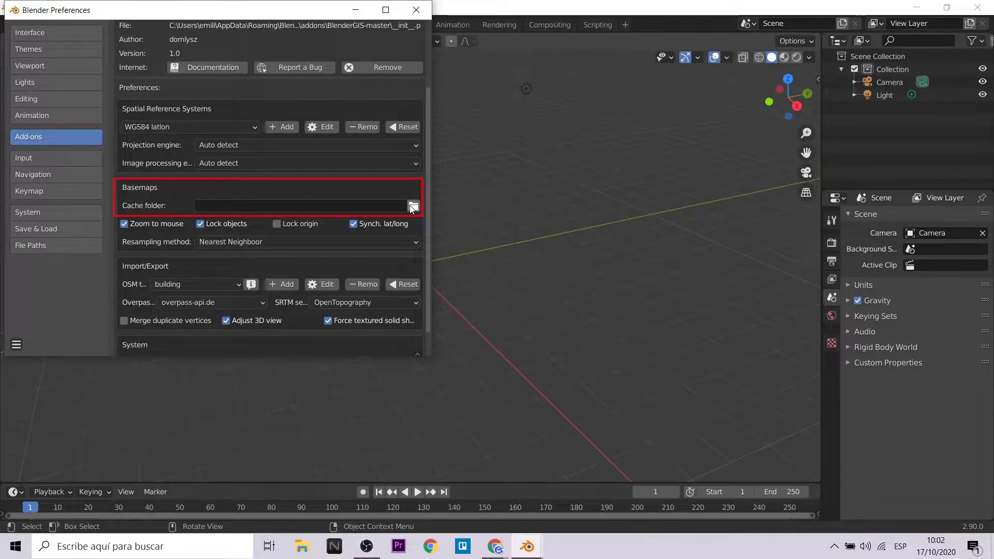
{"action": "left_click", "coordinate": [414, 207]}
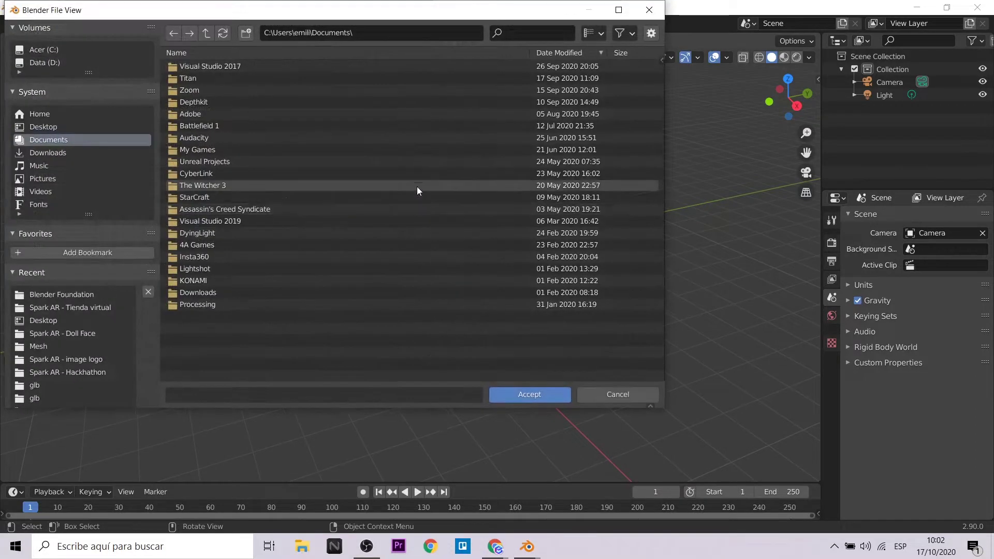
{"action": "left_click", "coordinate": [407, 31]}
{"action": "type", "text": "D:\\Program Files\\Blender Foundation"}
{"action": "key", "text": "Return"}
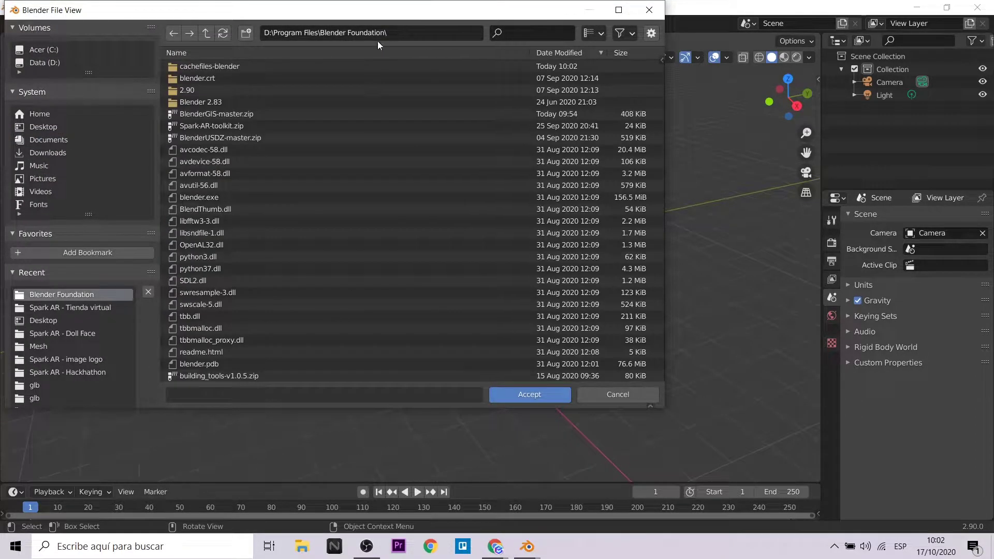
{"action": "left_click", "coordinate": [228, 67]}
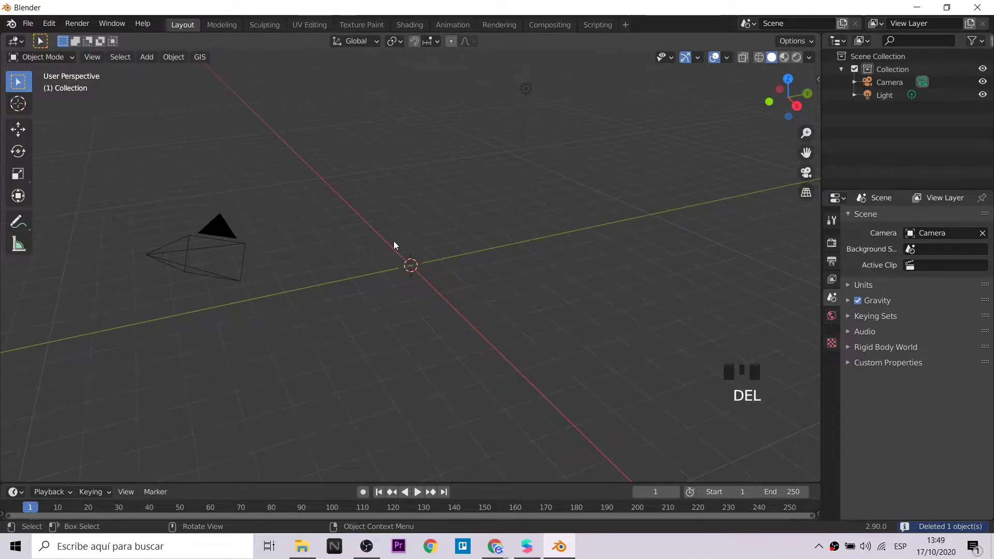
Step: Add a web geodata basemap with Google as the source and Satellite as the layer
{"action": "left_click", "coordinate": [207, 55]}
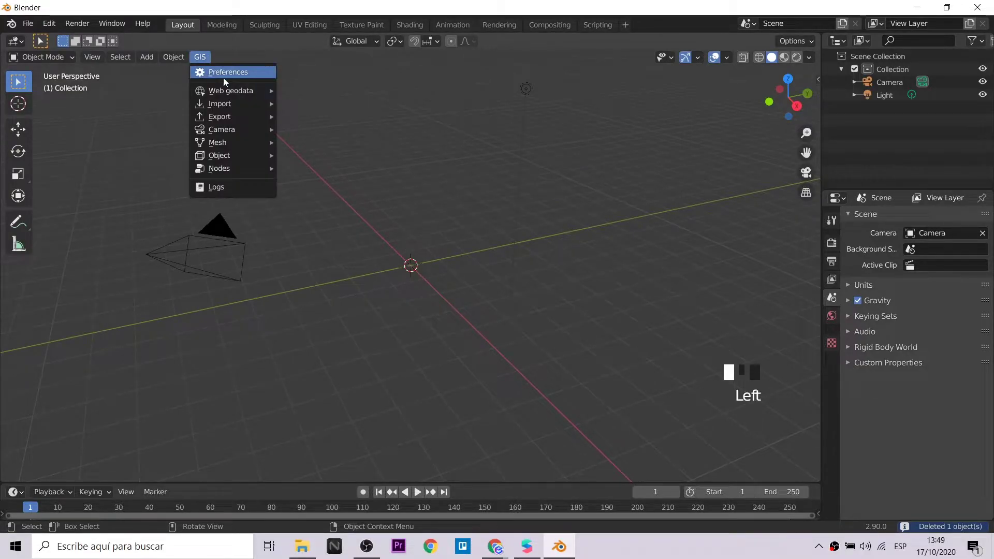
{"action": "mouse_move", "coordinate": [226, 93]}
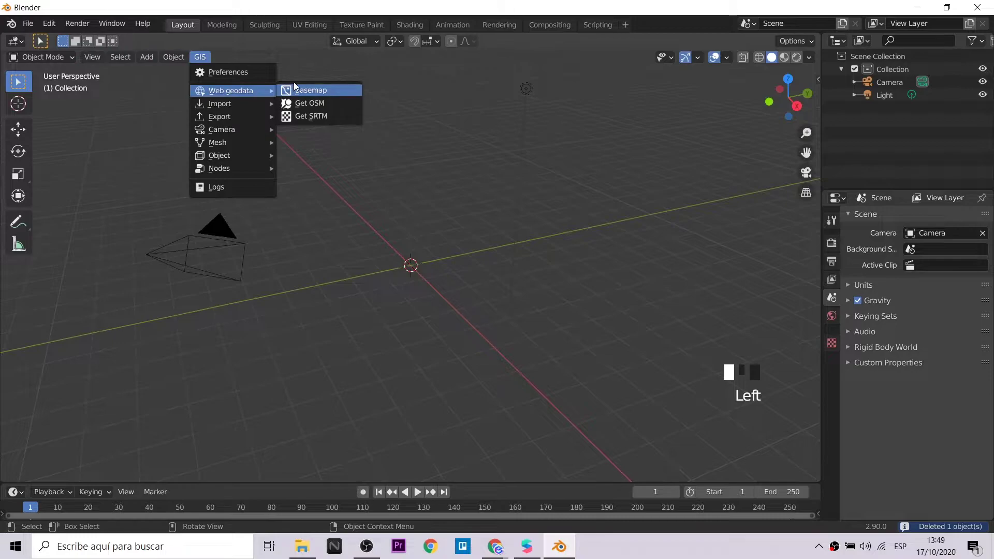
{"action": "left_click", "coordinate": [303, 91]}
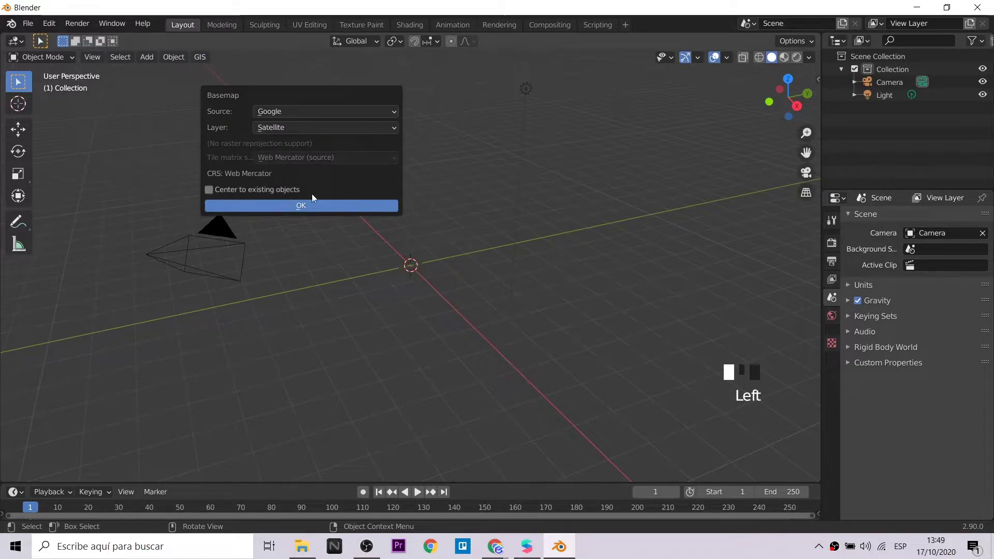
{"action": "left_click", "coordinate": [306, 206]}
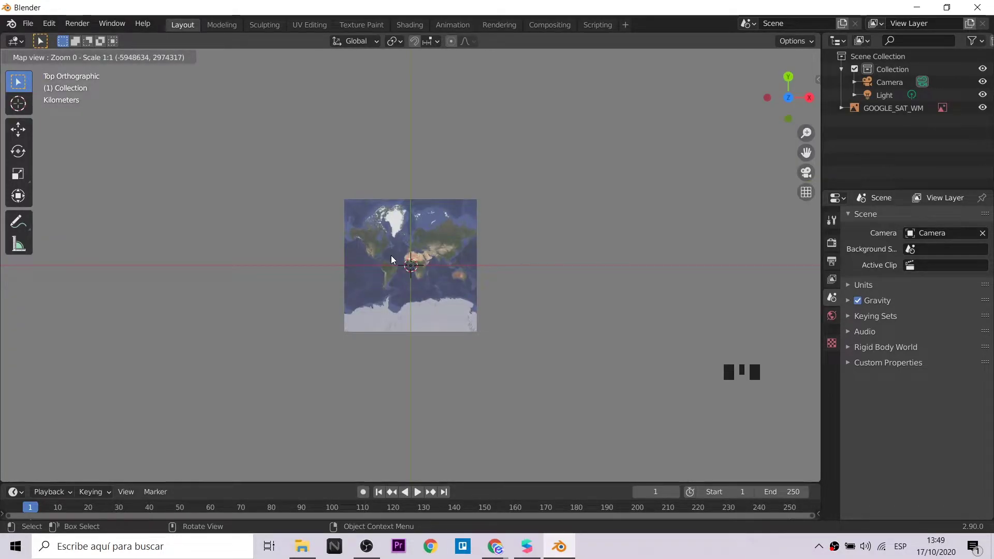
Step: Send the basemap to "machu picchu" at zoom level 18
{"action": "key", "text": "g"}
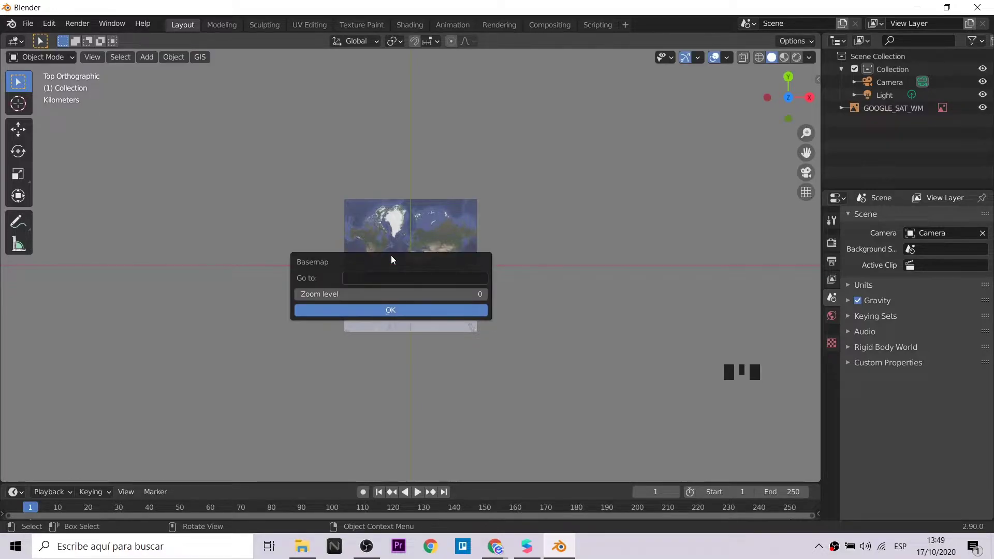
{"action": "left_click", "coordinate": [386, 278]}
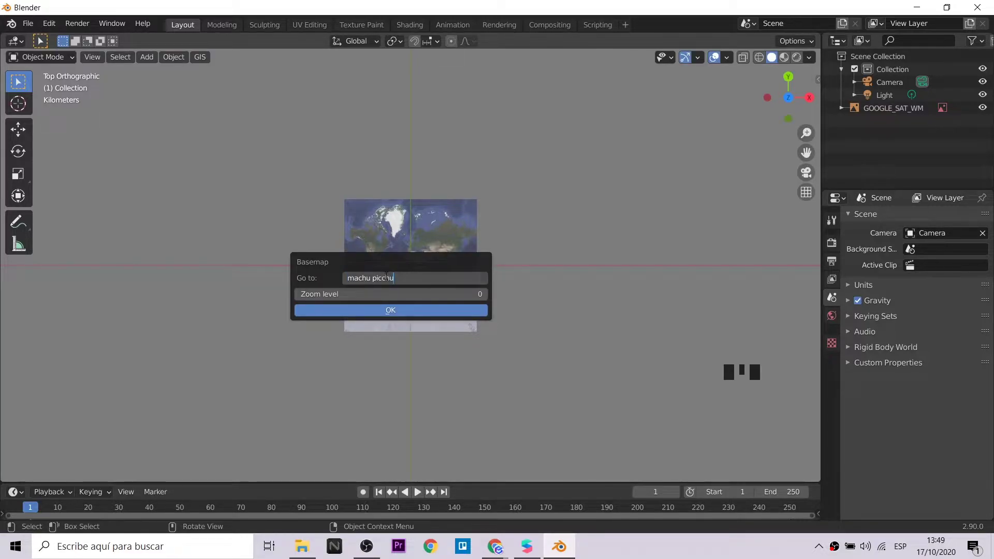
{"action": "left_click", "coordinate": [422, 296]}
{"action": "left_click_drag", "start_coordinate": [380, 295], "coordinate": [512, 294]}
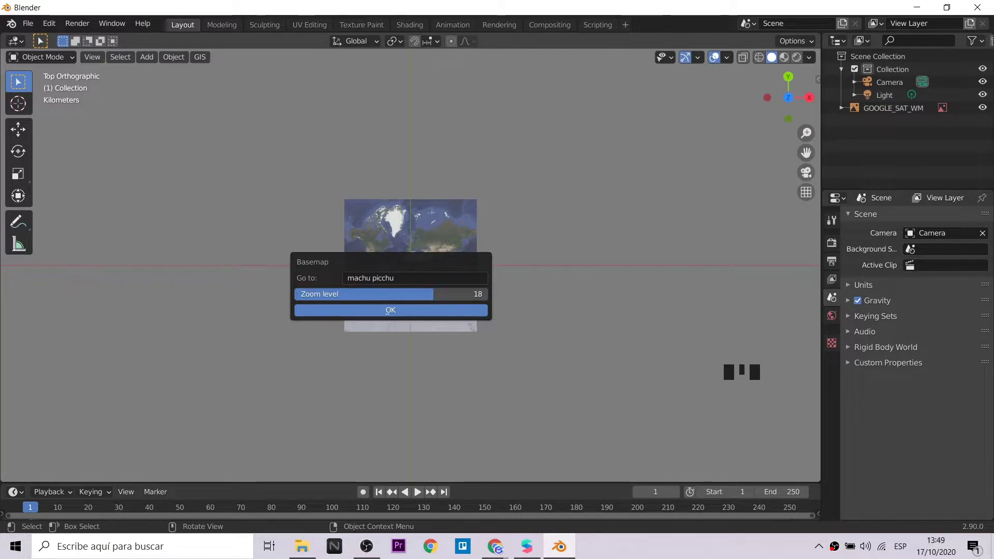
{"action": "key", "text": "Return"}
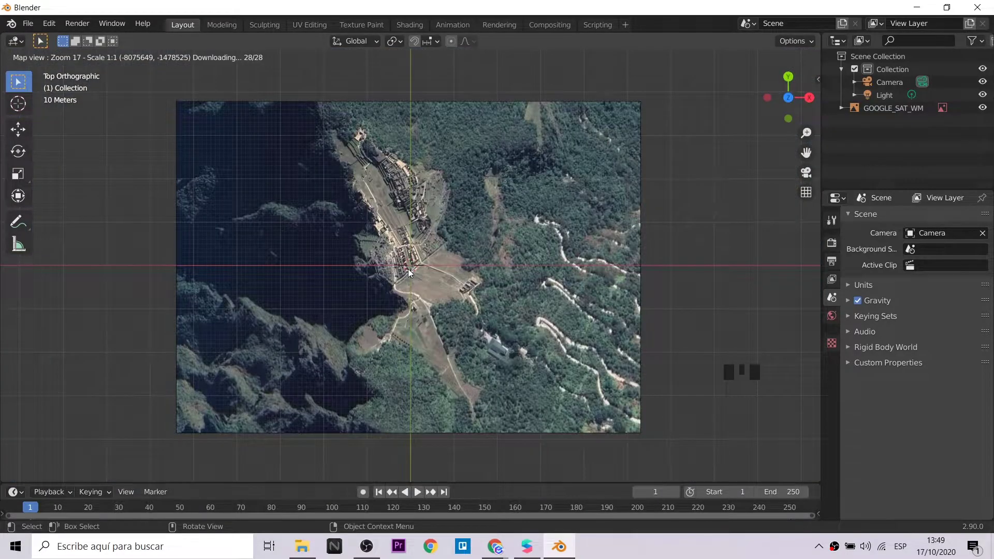
Step: Frame the mountains and river bends around Machu Picchu at map zoom 15 and export the basemap as a mesh plane
{"action": "scroll", "coordinate": [409, 272], "scroll_direction": "down", "scroll_amount": 2}
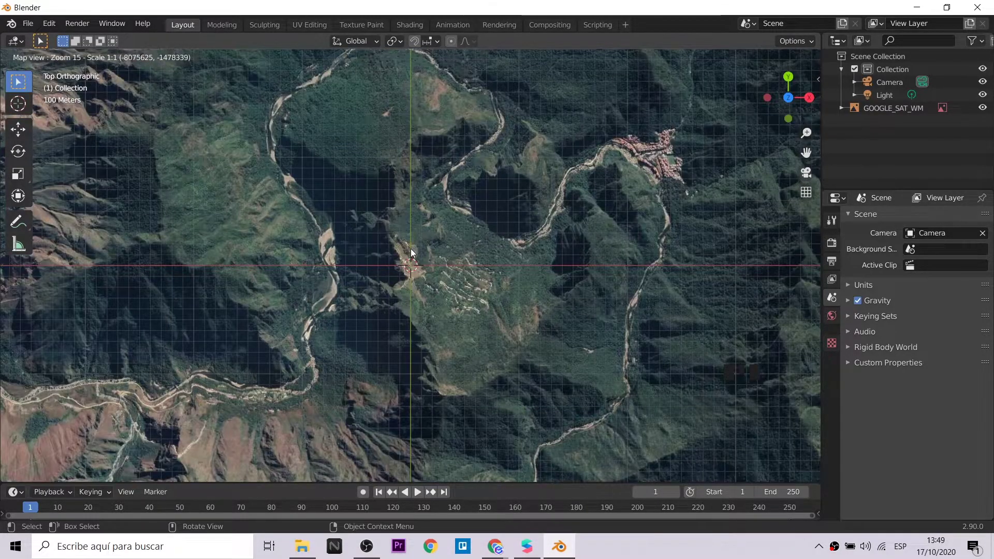
{"action": "middle_click_drag", "start_coordinate": [411, 251], "coordinate": [424, 348]}
{"action": "scroll", "coordinate": [425, 345], "scroll_direction": "up", "scroll_amount": 1}
{"action": "middle_click_drag", "start_coordinate": [427, 297], "coordinate": [479, 322]}
{"action": "scroll", "coordinate": [433, 380], "scroll_direction": "down", "scroll_amount": 1}
{"action": "middle_click_drag", "start_coordinate": [524, 387], "coordinate": [407, 404]}
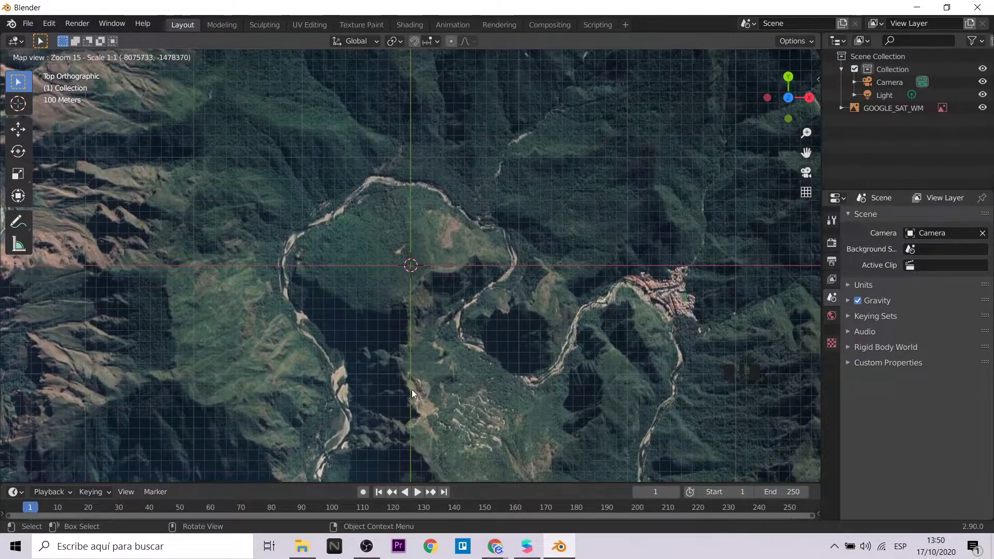
{"action": "key", "text": "e"}
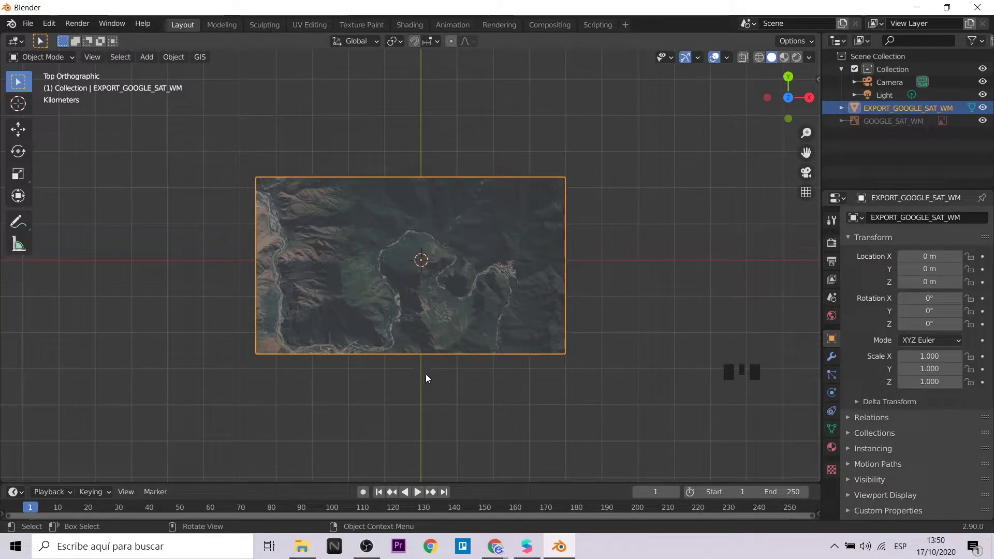
Step: Get SRTM elevation data for the exported satellite map plane
{"action": "left_click", "coordinate": [200, 58]}
{"action": "mouse_move", "coordinate": [216, 95]}
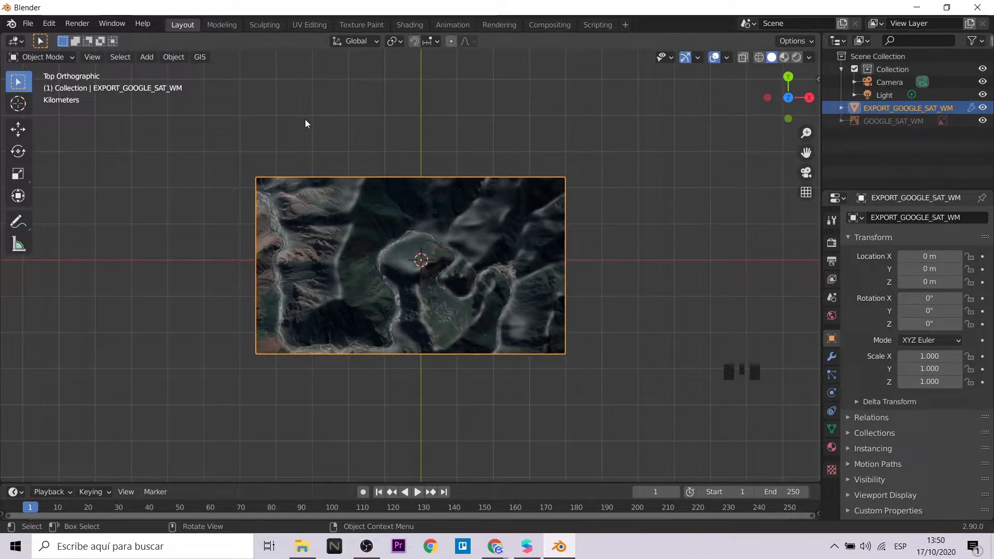
Step: Set the terrain's DEM displacement strength to 1.6 and check the relief in perspective
{"action": "left_click", "coordinate": [832, 357]}
{"action": "left_click", "coordinate": [930, 438]}
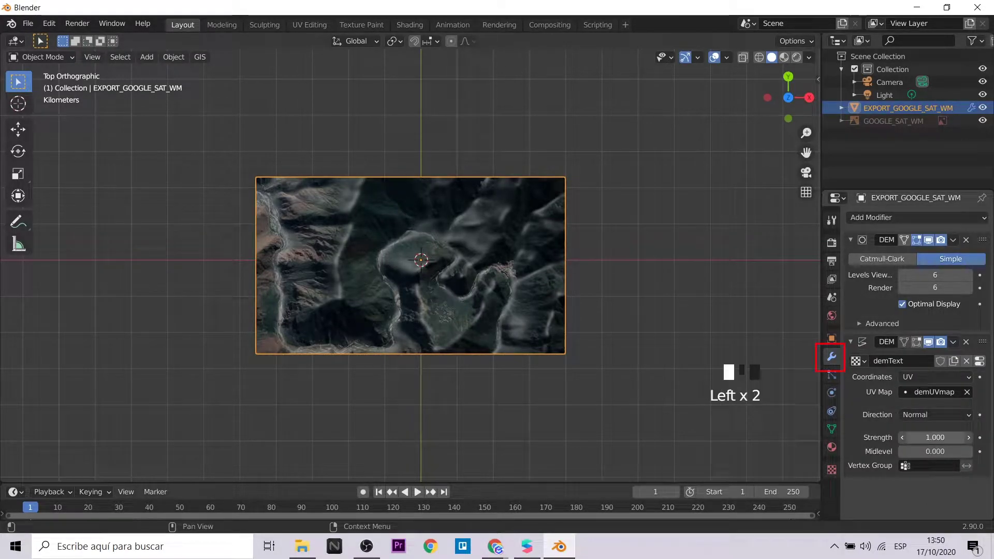
{"action": "left_click_drag", "start_coordinate": [930, 437], "coordinate": [950, 438]}
{"action": "middle_click_drag", "start_coordinate": [688, 439], "coordinate": [675, 346]}
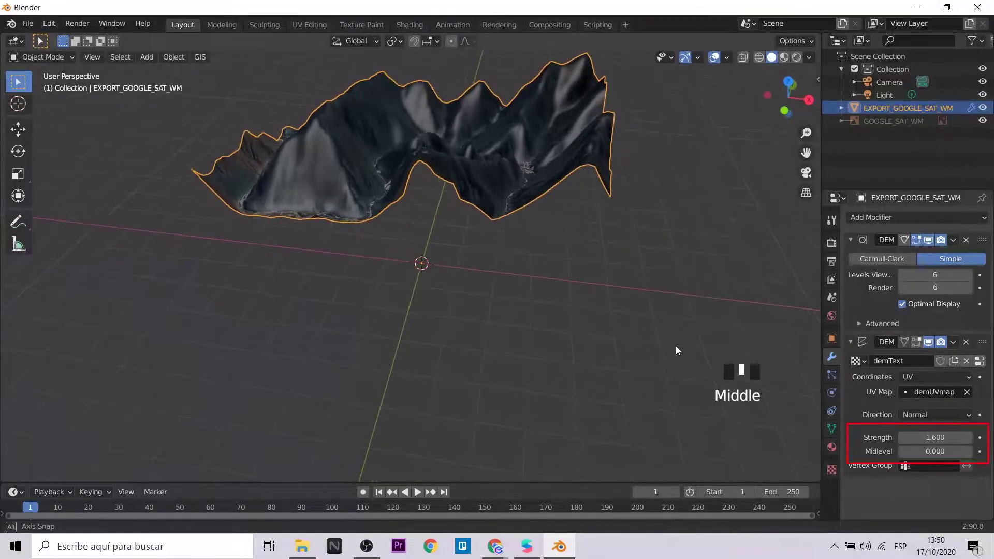
Step: Try a DEM displacement strength of 1000 and undo the strength changes
{"action": "left_click", "coordinate": [939, 438]}
{"action": "type", "text": "1000"}
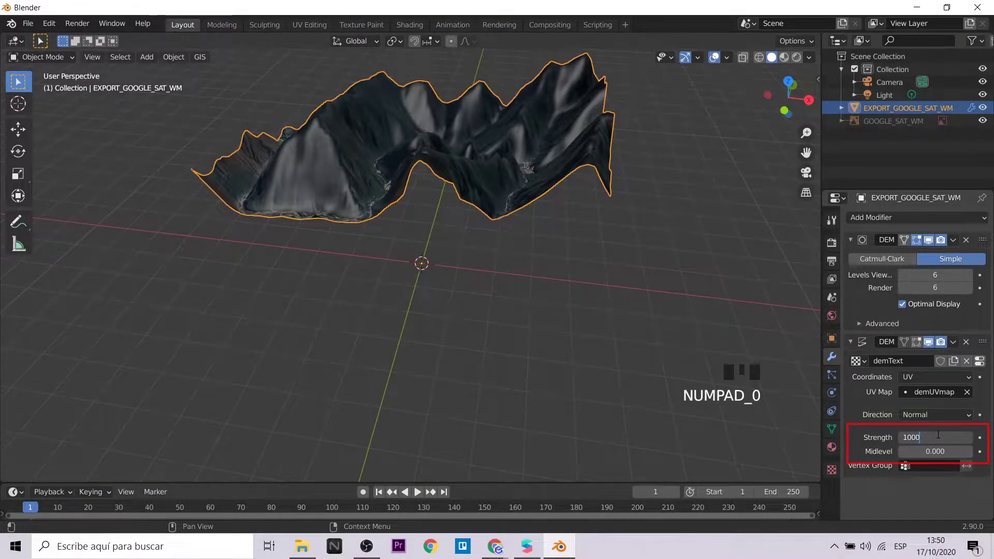
{"action": "key", "text": "Return"}
{"action": "key", "text": "ctrl+z"}
{"action": "key", "text": "ctrl+z"}
Step: Set the DEM displacement strength to 1.1 and apply both the DEM subdivision and displacement modifiers to the terrain
{"action": "left_click", "coordinate": [935, 437]}
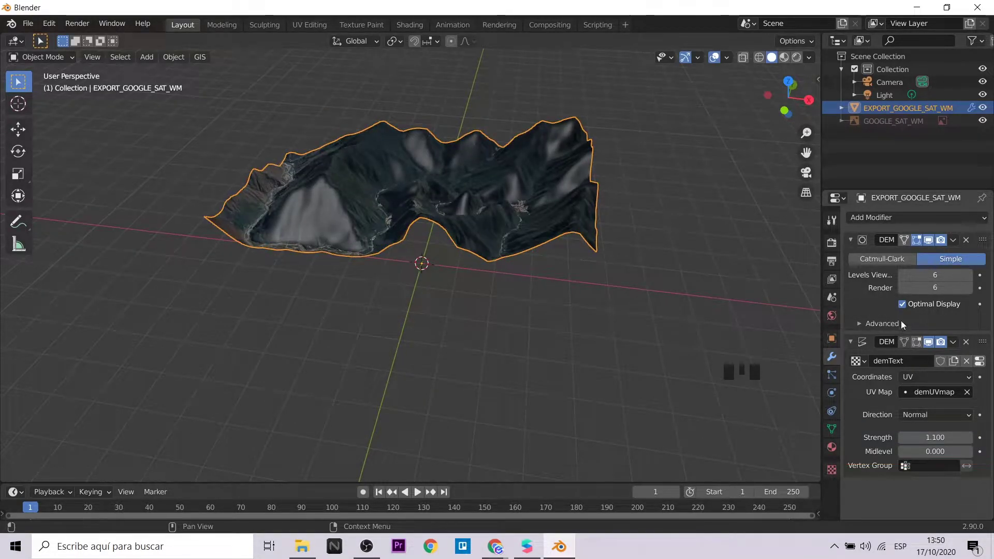
{"action": "left_click", "coordinate": [954, 240]}
{"action": "left_click", "coordinate": [936, 251]}
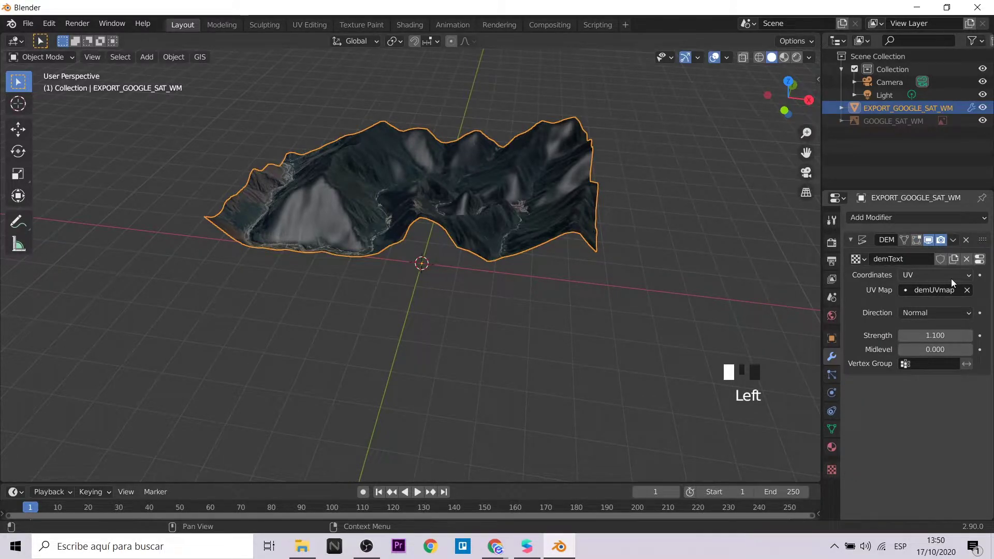
{"action": "left_click", "coordinate": [954, 240]}
{"action": "left_click", "coordinate": [916, 256]}
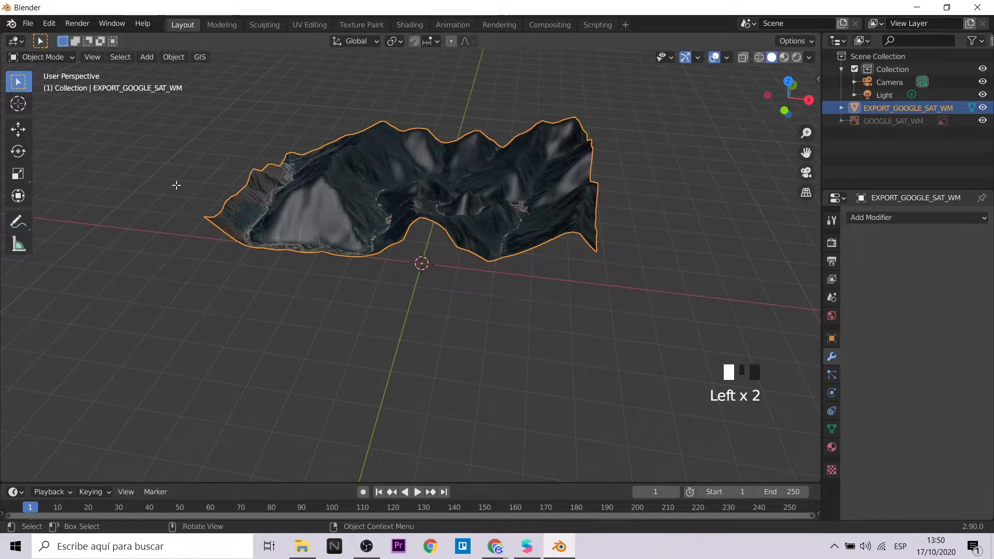
Step: Select the whole terrain mesh in Edit Mode and extrude it downward to give the relief side walls
{"action": "key", "text": "Tab"}
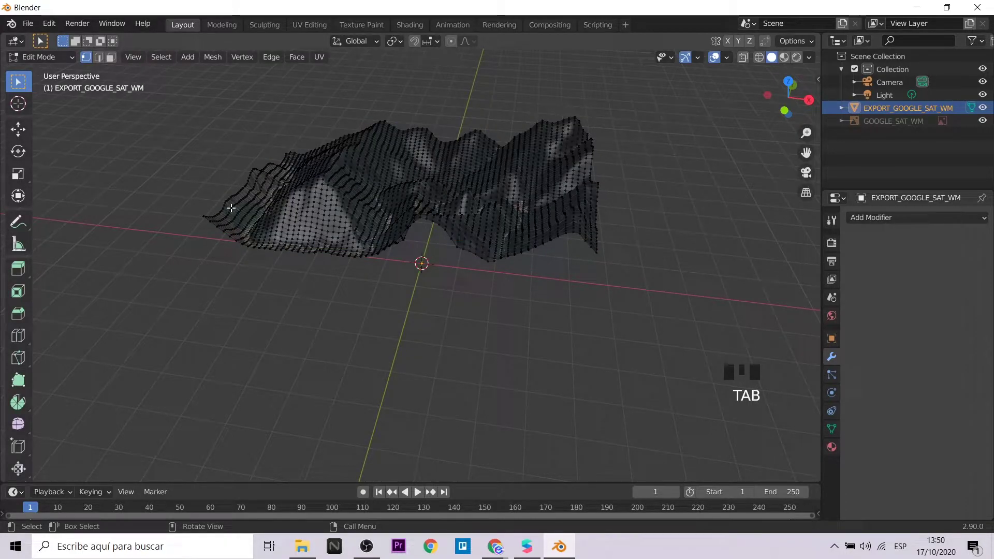
{"action": "key", "text": "a"}
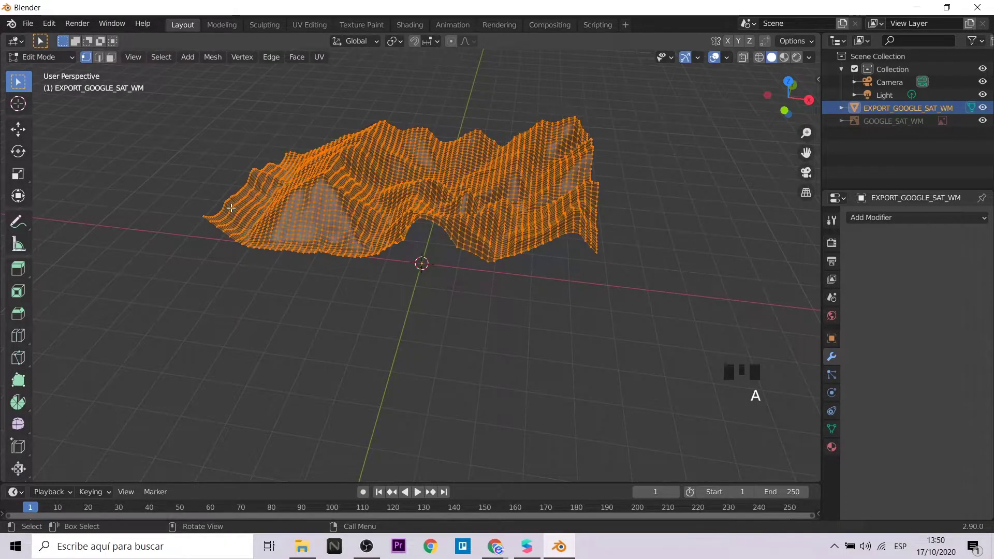
{"action": "left_click", "coordinate": [19, 309]}
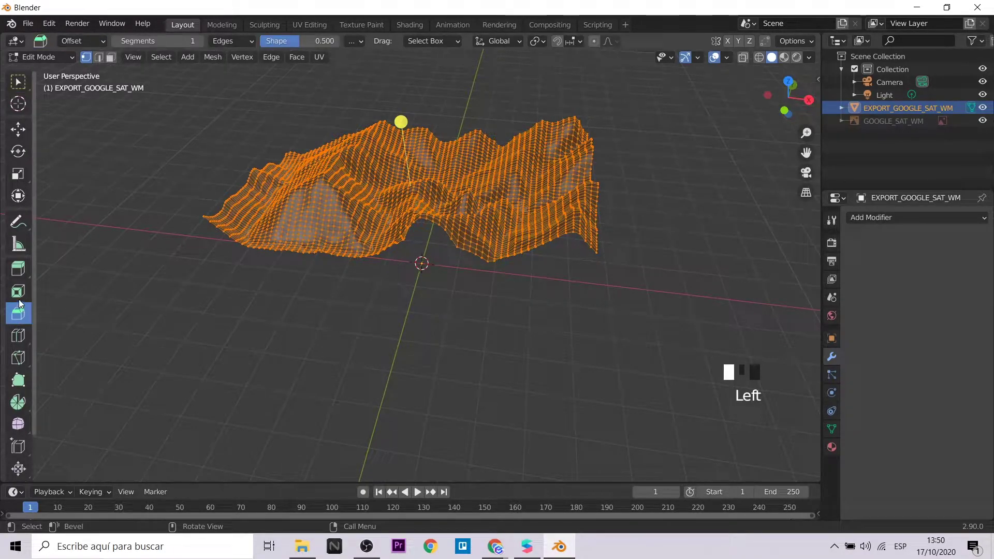
{"action": "left_click", "coordinate": [18, 271]}
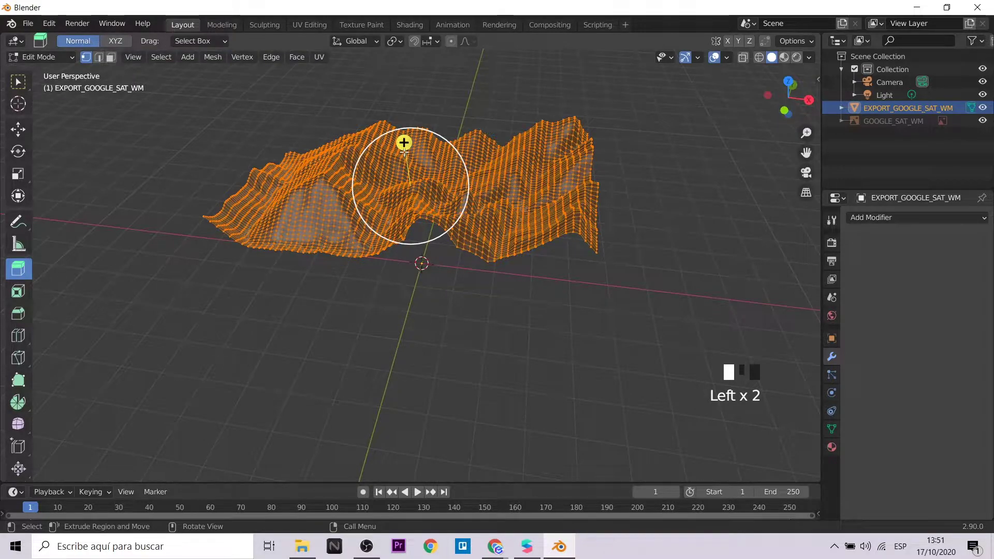
{"action": "left_click_drag", "start_coordinate": [404, 142], "coordinate": [414, 193]}
{"action": "middle_click_drag", "start_coordinate": [400, 295], "coordinate": [171, 263]}
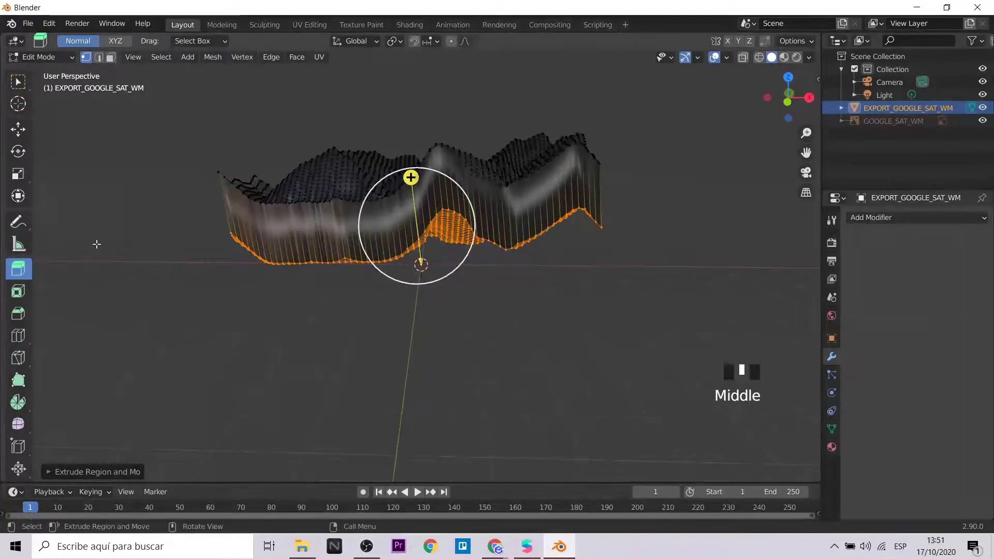
Step: Flatten the extruded bottom vertices along the vertical axis with the Scale tool and return to Object Mode
{"action": "left_click", "coordinate": [17, 174]}
{"action": "left_click_drag", "start_coordinate": [417, 173], "coordinate": [437, 226]}
{"action": "middle_click_drag", "start_coordinate": [412, 252], "coordinate": [407, 307]}
{"action": "mouse_move", "coordinate": [412, 309]}
{"action": "middle_mouse_down", "text": "shift"}
{"action": "mouse_move", "coordinate": [417, 330]}
{"action": "mouse_move", "coordinate": [414, 313]}
{"action": "middle_mouse_up", "text": "shift"}
{"action": "left_click_drag", "start_coordinate": [422, 208], "coordinate": [430, 239]}
{"action": "scroll", "coordinate": [471, 326], "scroll_direction": "up", "scroll_amount": 4}
{"action": "left_click_drag", "start_coordinate": [436, 176], "coordinate": [439, 214]}
{"action": "scroll", "coordinate": [331, 362], "scroll_direction": "down", "scroll_amount": 8}
{"action": "middle_click_drag", "start_coordinate": [331, 362], "coordinate": [272, 244]}
{"action": "key", "text": "Tab"}
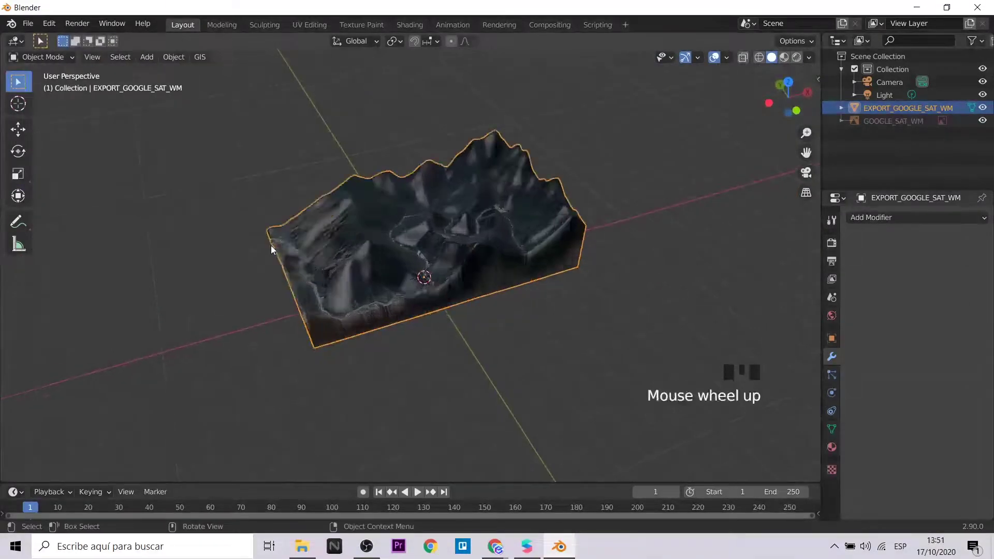
{"action": "scroll", "coordinate": [424, 232], "scroll_direction": "down", "scroll_amount": 2}
{"action": "middle_click_drag", "start_coordinate": [424, 232], "coordinate": [384, 114]}
{"action": "scroll", "coordinate": [234, 285], "scroll_direction": "down", "scroll_amount": 2}
{"action": "scroll", "coordinate": [617, 253], "scroll_direction": "down", "scroll_amount": 1}
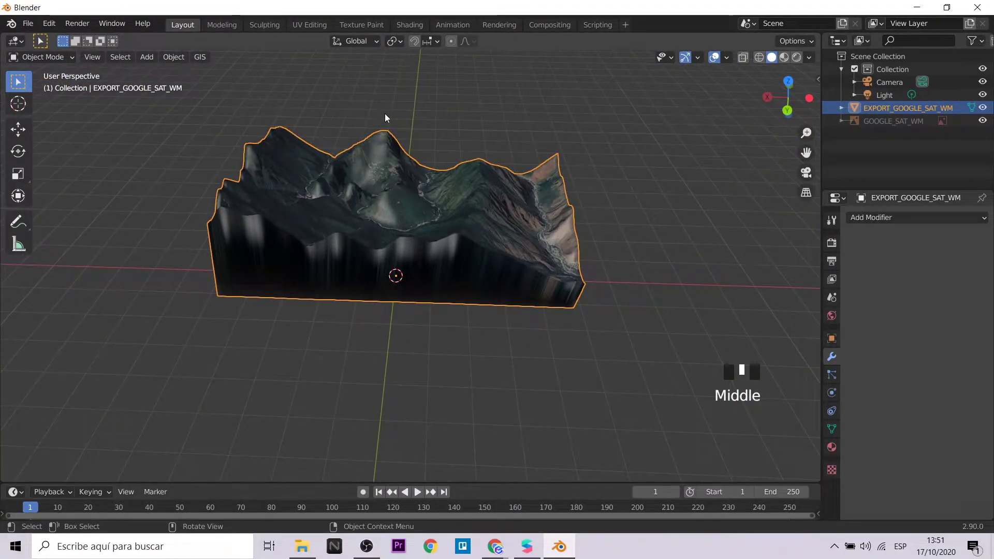
Step: Show the Spark AR Toolkit settings for the terrain mesh
{"action": "key", "text": "n"}
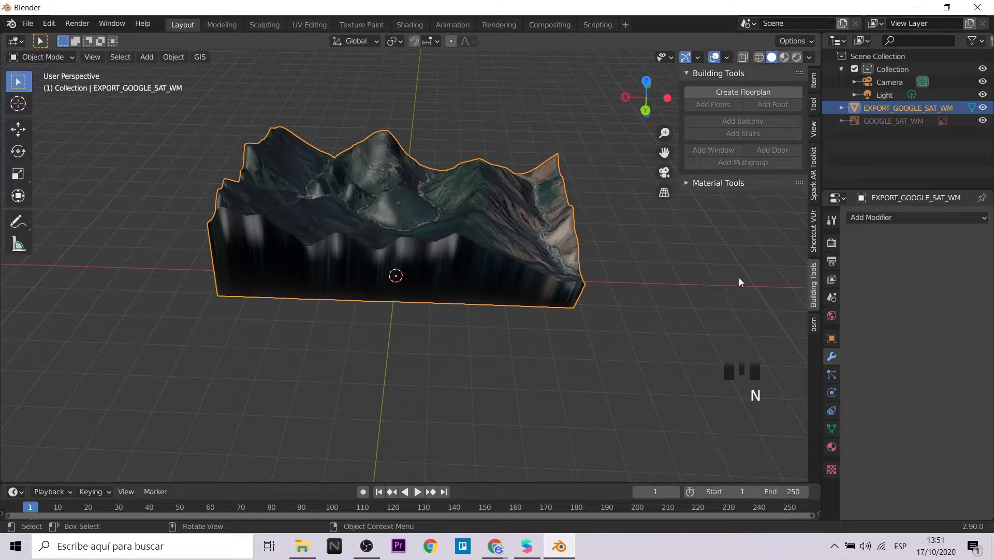
{"action": "left_click", "coordinate": [815, 173]}
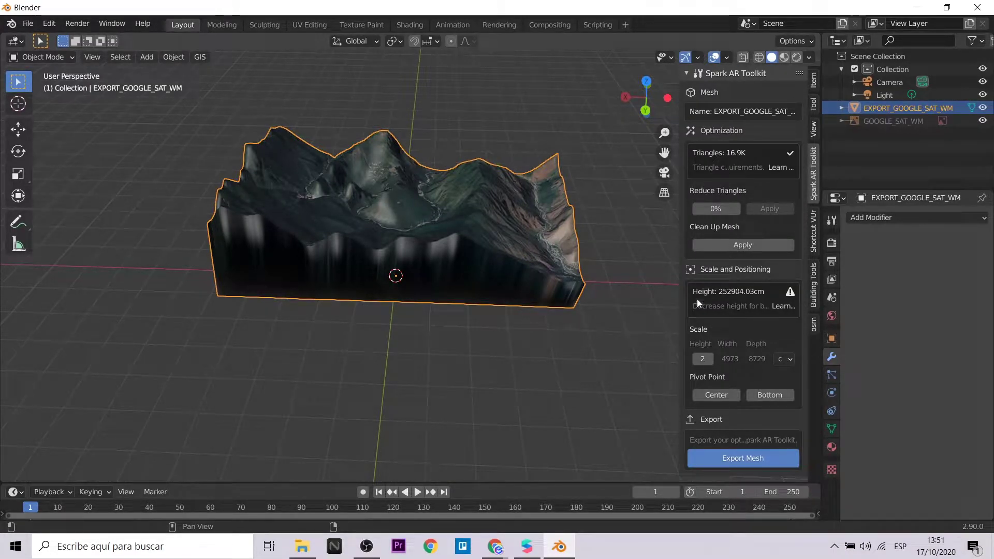
Step: Try shrinking the terrain by free scaling and undo the size changes
{"action": "key", "text": "s"}
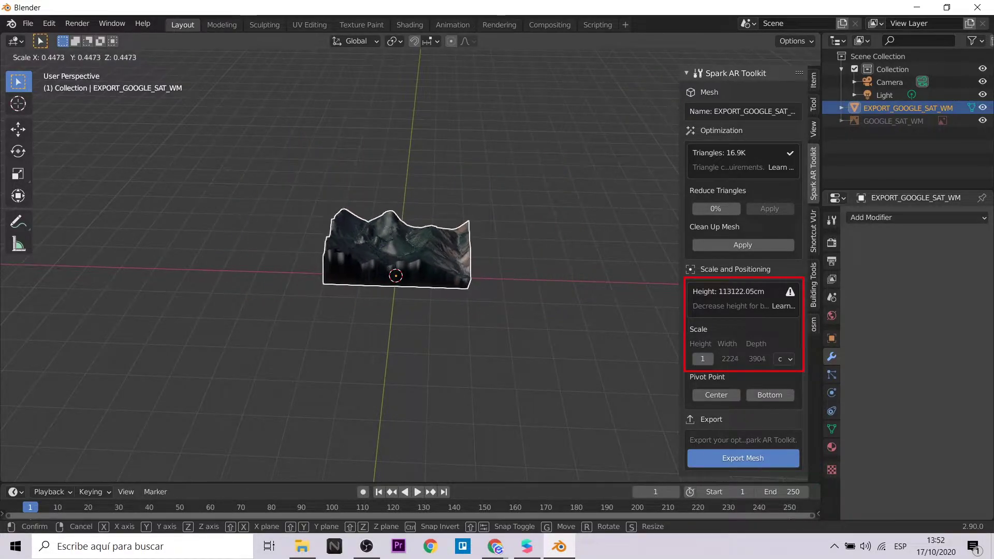
{"action": "left_click", "coordinate": [372, 293]}
{"action": "scroll", "coordinate": [372, 294], "scroll_direction": "down", "scroll_amount": 5}
{"action": "middle_click_drag", "start_coordinate": [272, 400], "coordinate": [429, 313]}
{"action": "scroll", "coordinate": [428, 314], "scroll_direction": "up", "scroll_amount": 1}
{"action": "key", "text": "s"}
{"action": "left_click", "coordinate": [299, 325]}
{"action": "key", "text": "ctrl+z"}
{"action": "key", "text": "ctrl+z"}
{"action": "scroll", "coordinate": [461, 317], "scroll_direction": "down", "scroll_amount": 5}
{"action": "key", "text": "BackSpace"}
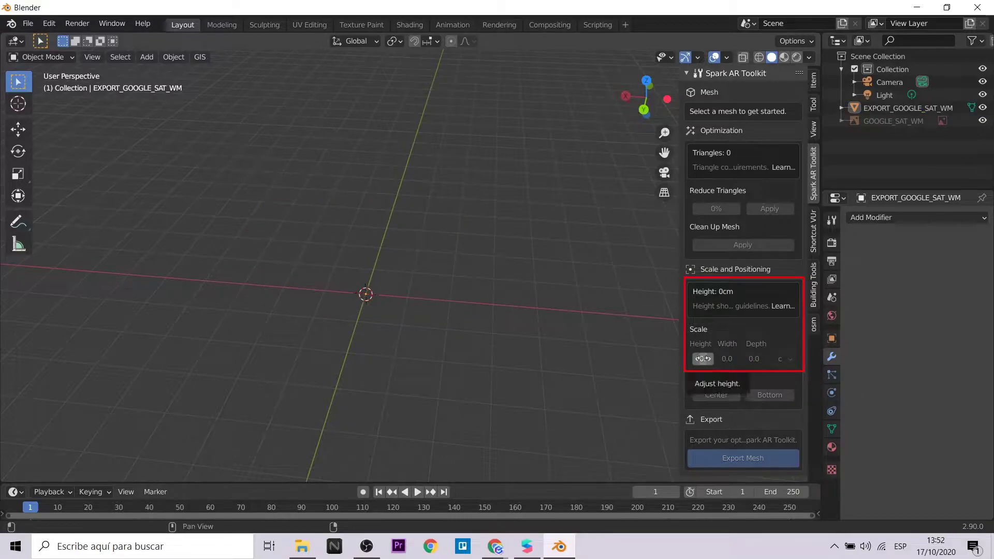
{"action": "scroll", "coordinate": [403, 271], "scroll_direction": "up", "scroll_amount": 4}
{"action": "key", "text": "ctrl+z"}
{"action": "key", "text": "ctrl+z"}
Step: Set the terrain's height to 500 cm in the Spark AR Toolkit
{"action": "double_click", "coordinate": [700, 358]}
{"action": "key", "text": "BackSpace"}
{"action": "type", "text": "5"}
{"action": "key", "text": "Return"}
{"action": "scroll", "coordinate": [336, 391], "scroll_direction": "up", "scroll_amount": 6}
{"action": "scroll", "coordinate": [702, 359], "scroll_direction": "up", "scroll_amount": 4, "text": "ctrl"}
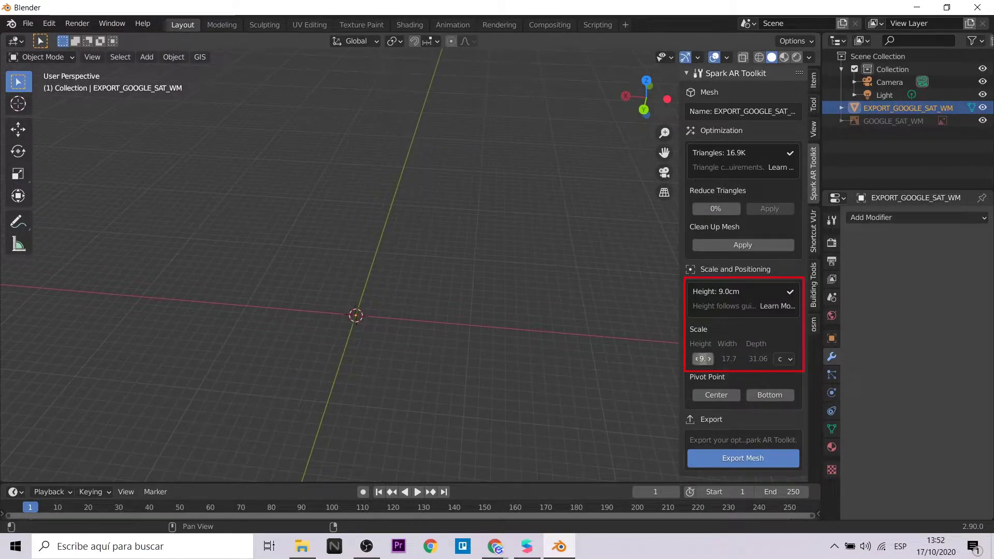
{"action": "scroll", "coordinate": [703, 359], "scroll_direction": "up", "scroll_amount": 3, "text": "ctrl"}
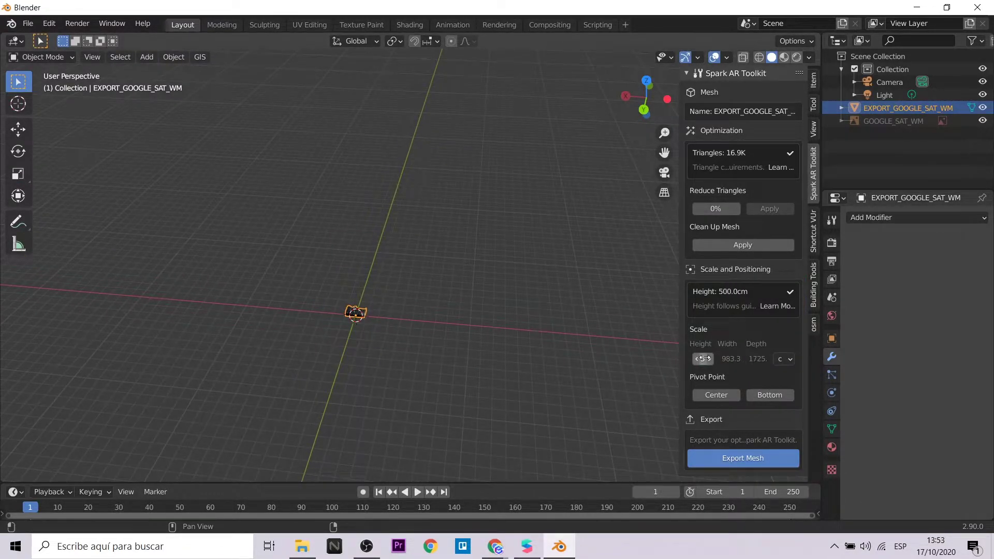
Step: Set the terrain's pivot point to its center and reselect the mesh
{"action": "left_click", "coordinate": [718, 392]}
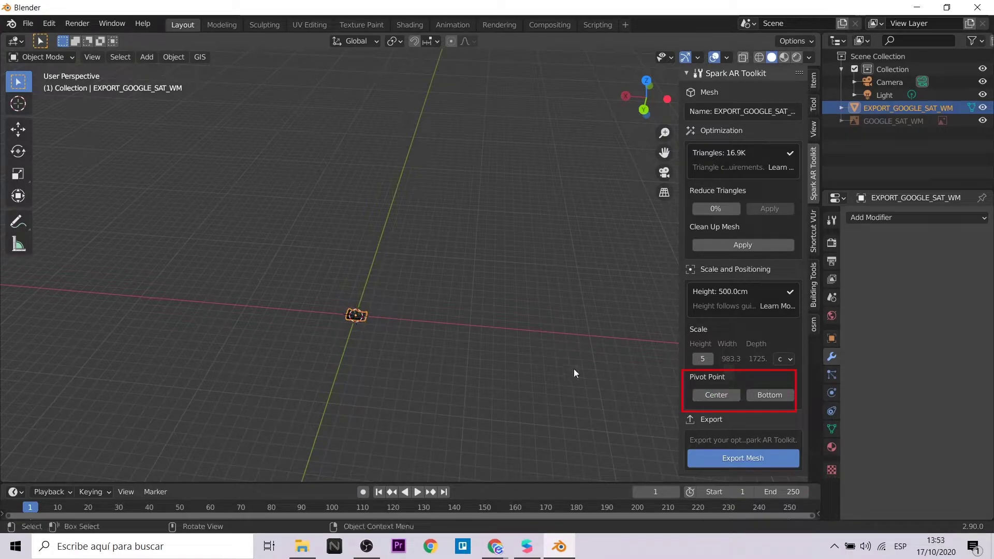
{"action": "left_click", "coordinate": [415, 357]}
{"action": "left_click", "coordinate": [355, 318]}
Step: Export the terrain mesh as machupicchu in glTF format to the "Spark AR - travel city" folder
{"action": "left_click", "coordinate": [732, 463]}
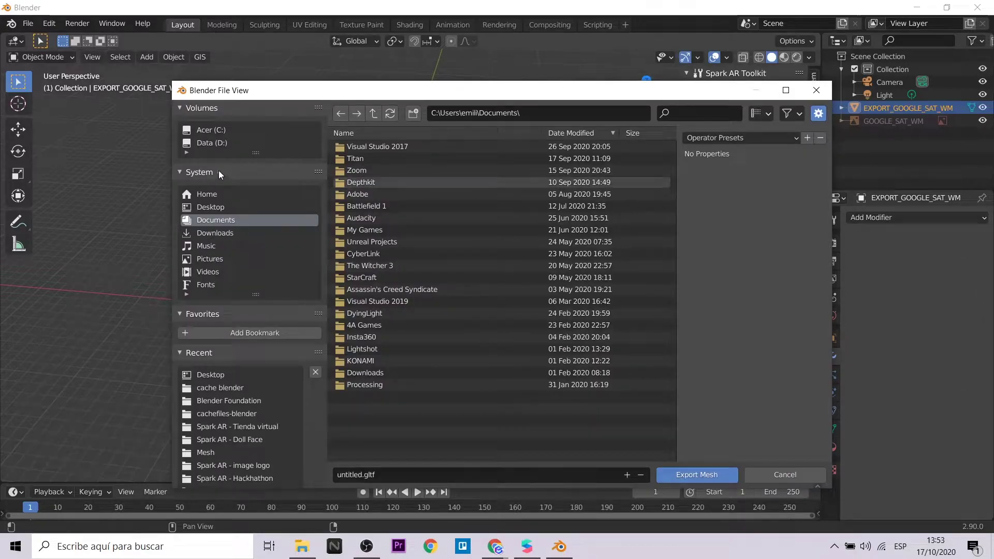
{"action": "left_click", "coordinate": [247, 428]}
{"action": "left_click", "coordinate": [373, 114]}
{"action": "double_click", "coordinate": [381, 147]}
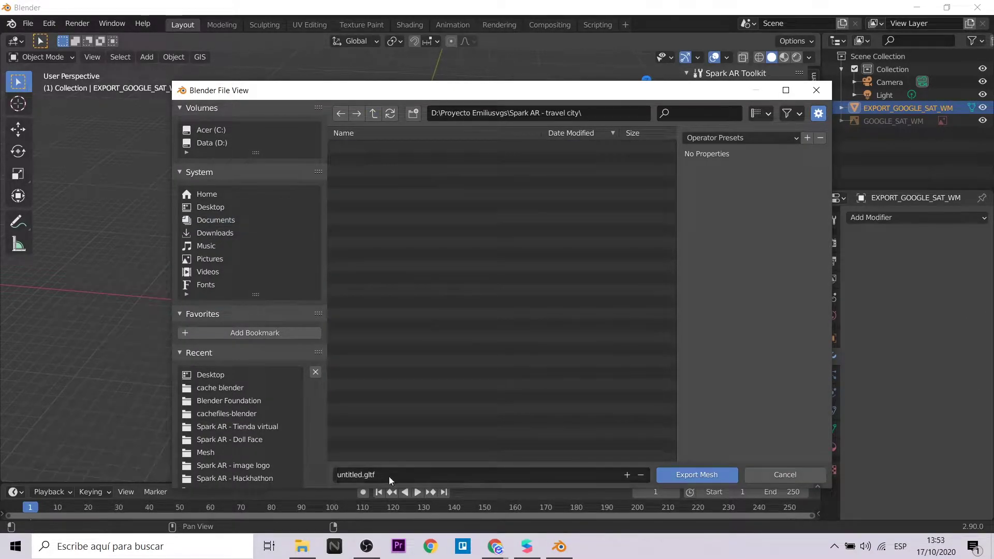
{"action": "left_click", "coordinate": [388, 476]}
{"action": "type", "text": "machu picchu"}
{"action": "key", "text": "Return"}
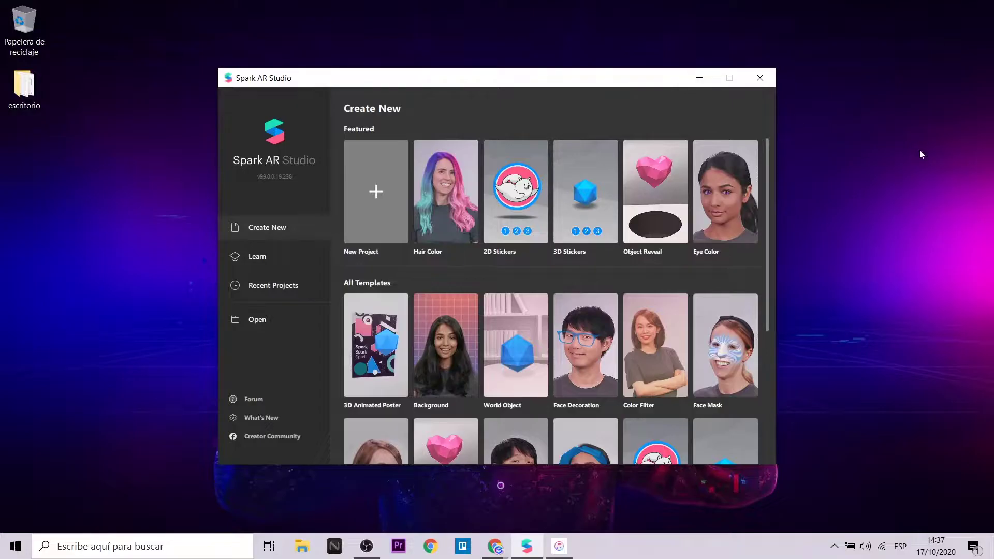
Step: Switch to Spark AR Studio, create a new project from the plane tracker preset, and maximize its window
{"action": "left_click", "coordinate": [383, 174]}
{"action": "left_click", "coordinate": [436, 228]}
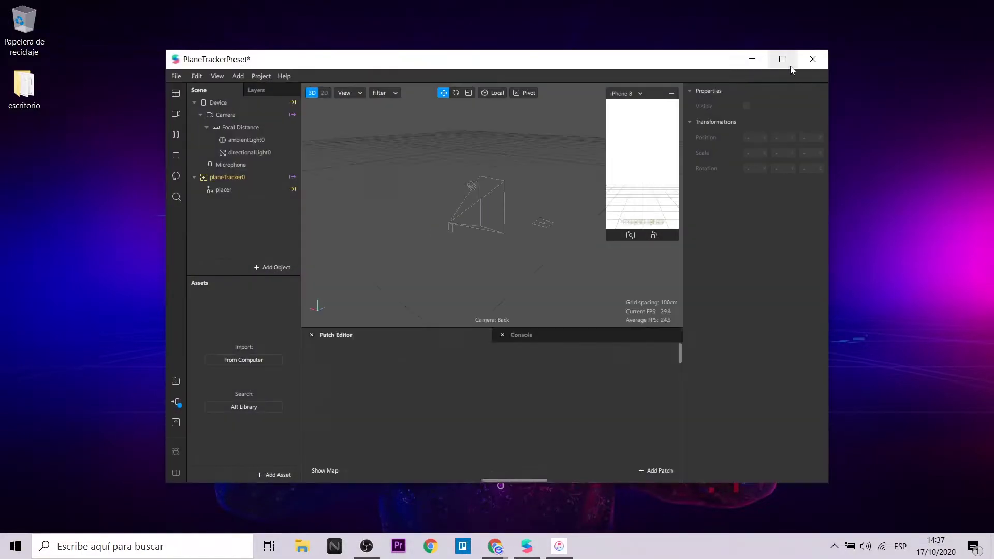
{"action": "left_click", "coordinate": [783, 59]}
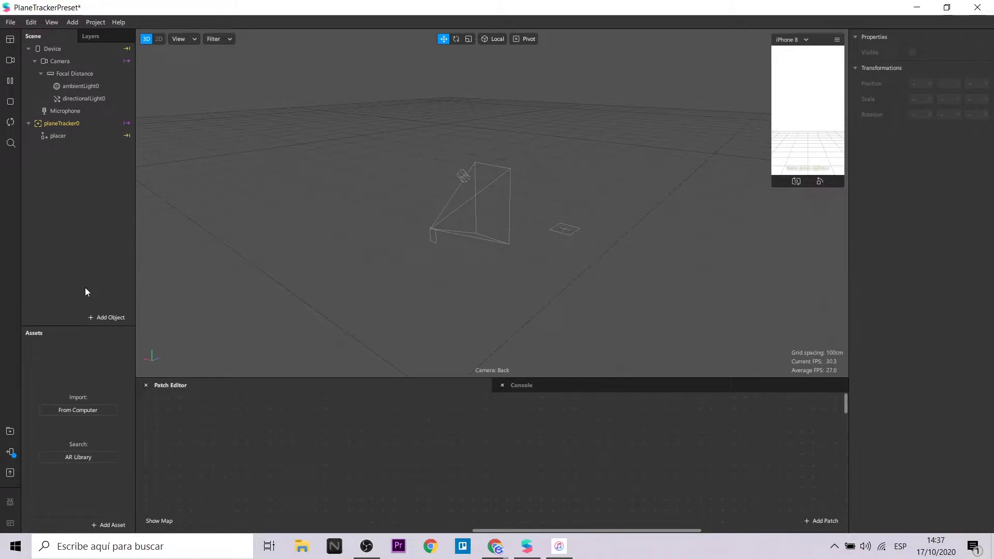
Step: Import the machupicchu model from the computer and place it in the scene under the plane tracker's placer
{"action": "left_click", "coordinate": [80, 410]}
{"action": "double_click", "coordinate": [226, 119]}
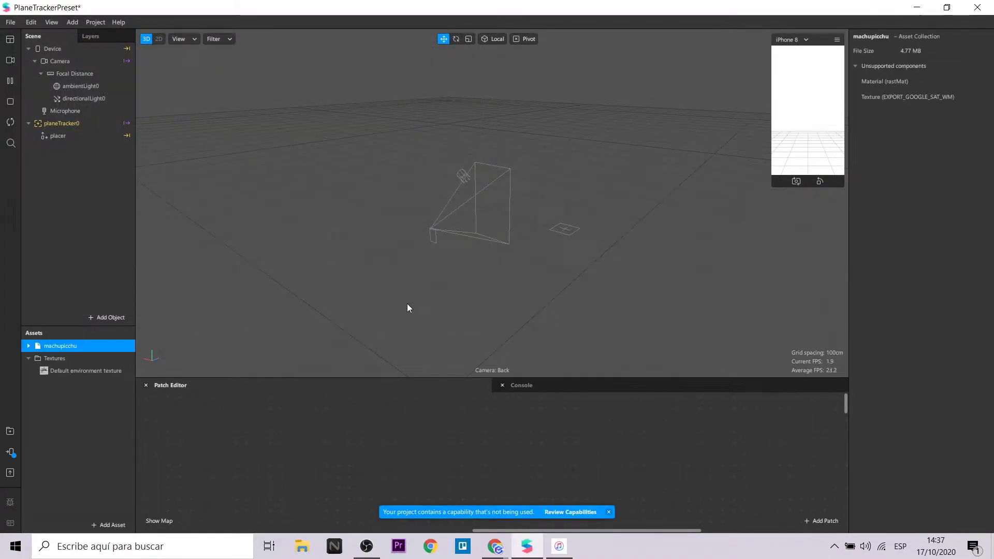
{"action": "left_click_drag", "start_coordinate": [44, 346], "coordinate": [81, 134]}
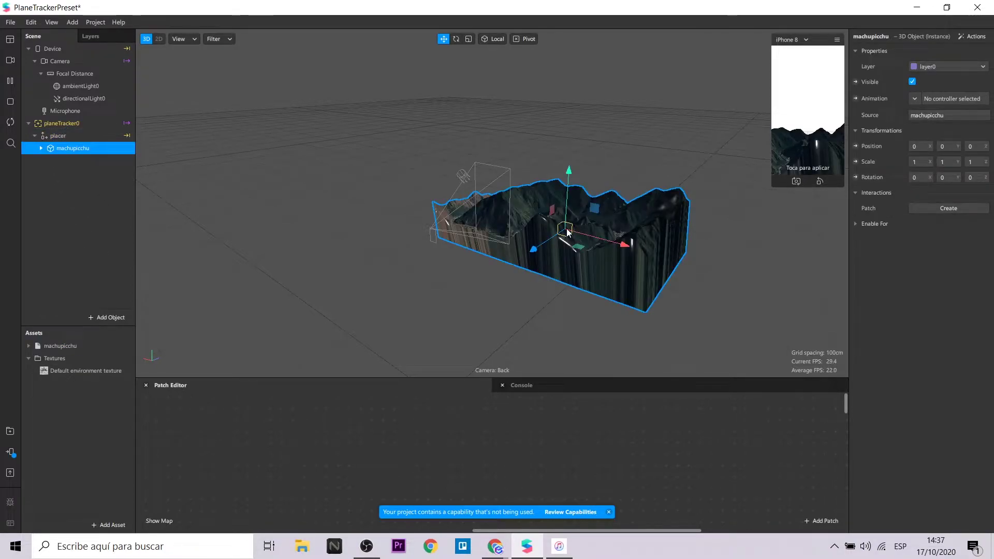
Step: Turn the machupicchu terrain around in the scene with the Rotate tool
{"action": "right_click_drag", "start_coordinate": [455, 293], "coordinate": [553, 217]}
{"action": "scroll", "coordinate": [553, 217], "scroll_direction": "up", "scroll_amount": 5}
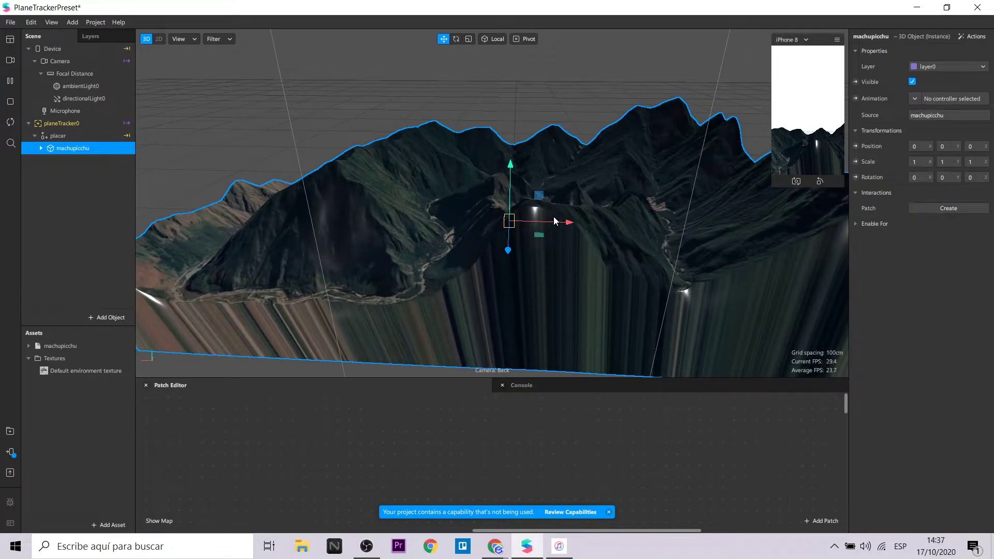
{"action": "right_click_drag", "start_coordinate": [627, 264], "coordinate": [829, 228]}
{"action": "left_click", "coordinate": [456, 39]}
{"action": "left_click_drag", "start_coordinate": [533, 252], "coordinate": [466, 253]}
{"action": "right_click_drag", "start_coordinate": [544, 310], "coordinate": [561, 322]}
Step: Shift the machupicchu terrain in front of the camera and tilt it so its relief faces the camera
{"action": "left_click", "coordinate": [444, 39]}
{"action": "right_click_drag", "start_coordinate": [497, 138], "coordinate": [637, 171]}
{"action": "left_click_drag", "start_coordinate": [668, 246], "coordinate": [601, 223]}
{"action": "right_click_drag", "start_coordinate": [647, 217], "coordinate": [526, 190]}
{"action": "scroll", "coordinate": [525, 190], "scroll_direction": "down", "scroll_amount": 5}
{"action": "left_click", "coordinate": [456, 39]}
{"action": "left_click_drag", "start_coordinate": [499, 197], "coordinate": [523, 148]}
{"action": "scroll", "coordinate": [523, 148], "scroll_direction": "up", "scroll_amount": 5}
Step: Set the terrain's rastMat material to roughness 14 and metallic 21, and raise its occlusion strength
{"action": "left_click", "coordinate": [29, 346]}
{"action": "left_click", "coordinate": [67, 358]}
{"action": "left_click", "coordinate": [41, 148]}
{"action": "left_click", "coordinate": [68, 160]}
{"action": "left_click", "coordinate": [83, 370]}
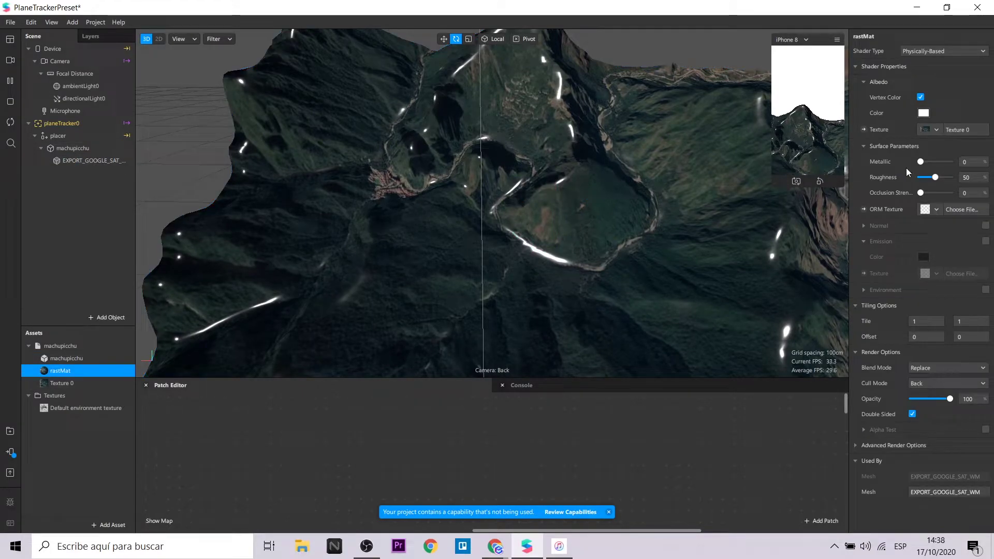
{"action": "left_click", "coordinate": [925, 179]}
{"action": "mouse_move", "coordinate": [930, 162]}
{"action": "left_mouse_down"}
{"action": "mouse_move", "coordinate": [940, 161]}
{"action": "mouse_move", "coordinate": [928, 161]}
{"action": "left_mouse_up"}
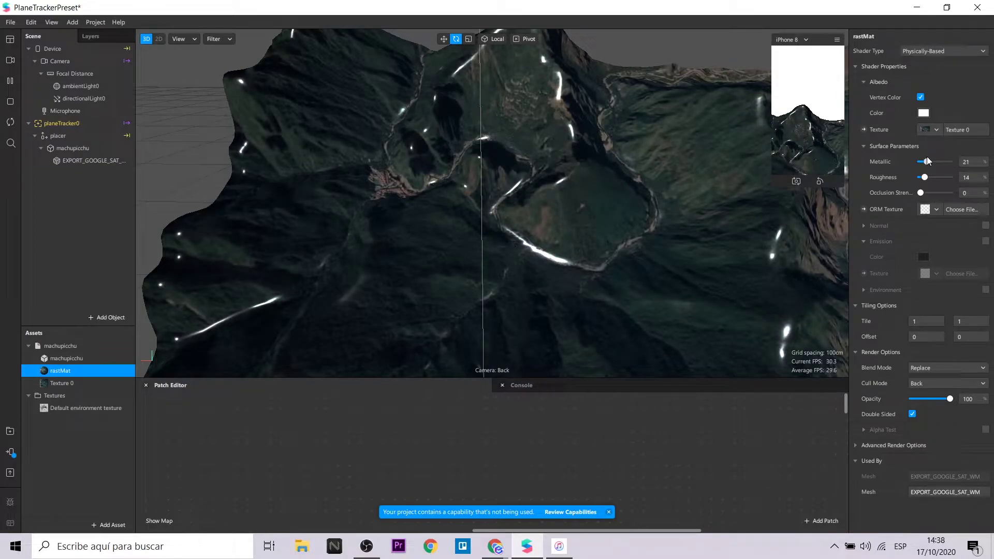
{"action": "left_click", "coordinate": [947, 193]}
Step: Try the Standard and Flat shader types on the rastMat material
{"action": "left_click", "coordinate": [950, 50]}
{"action": "left_click", "coordinate": [937, 61]}
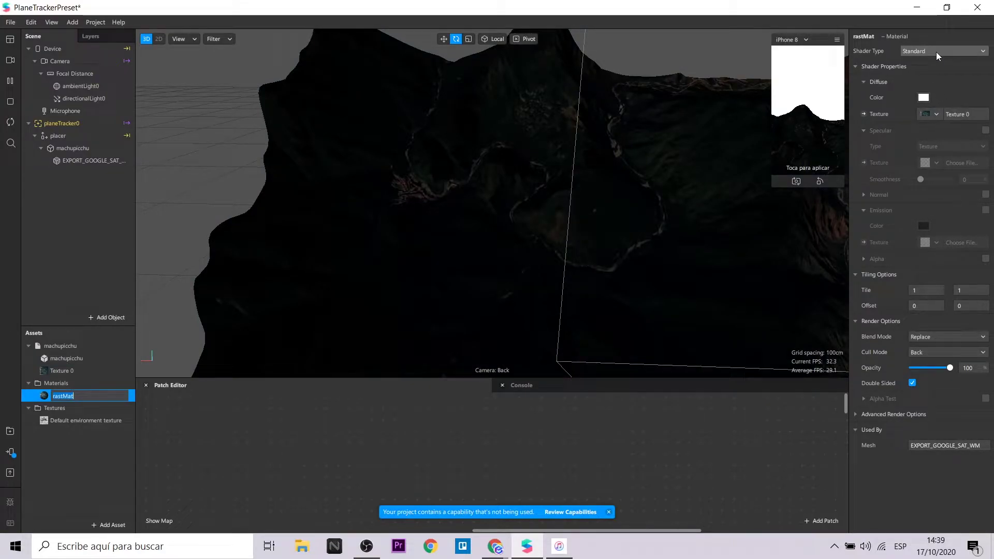
{"action": "left_click", "coordinate": [936, 51]}
{"action": "left_click", "coordinate": [937, 52]}
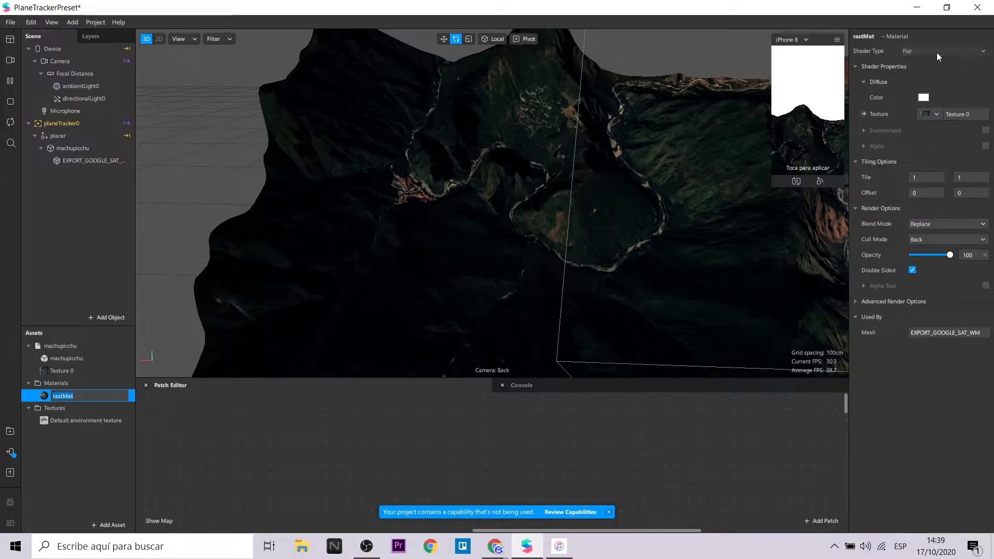
Step: Set rastMat's shader type back to Physically-Based with roughness 0
{"action": "left_click", "coordinate": [937, 52]}
{"action": "left_click", "coordinate": [925, 64]}
{"action": "left_click_drag", "start_coordinate": [937, 177], "coordinate": [931, 178]}
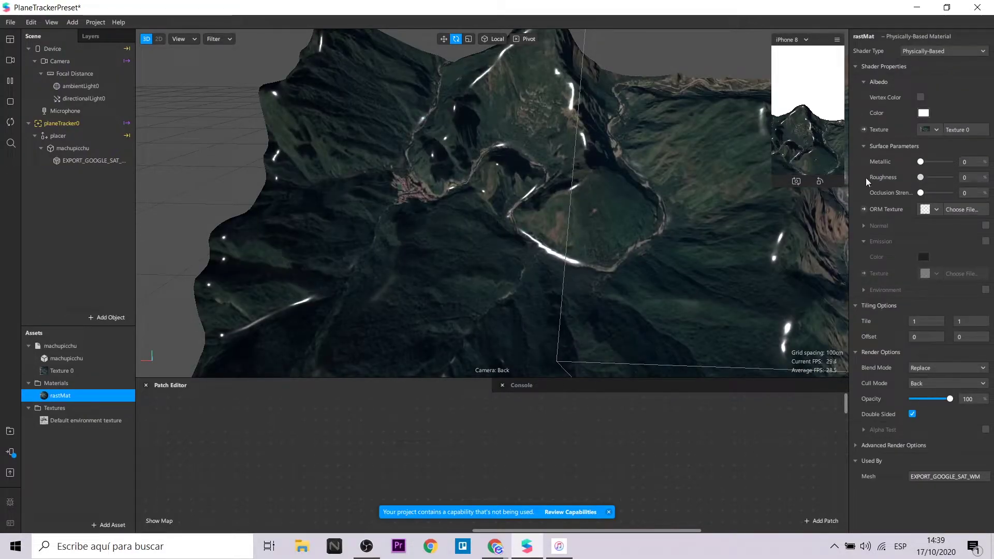
{"action": "scroll", "coordinate": [499, 220], "scroll_direction": "down", "scroll_amount": 5}
{"action": "left_click", "coordinate": [498, 219]}
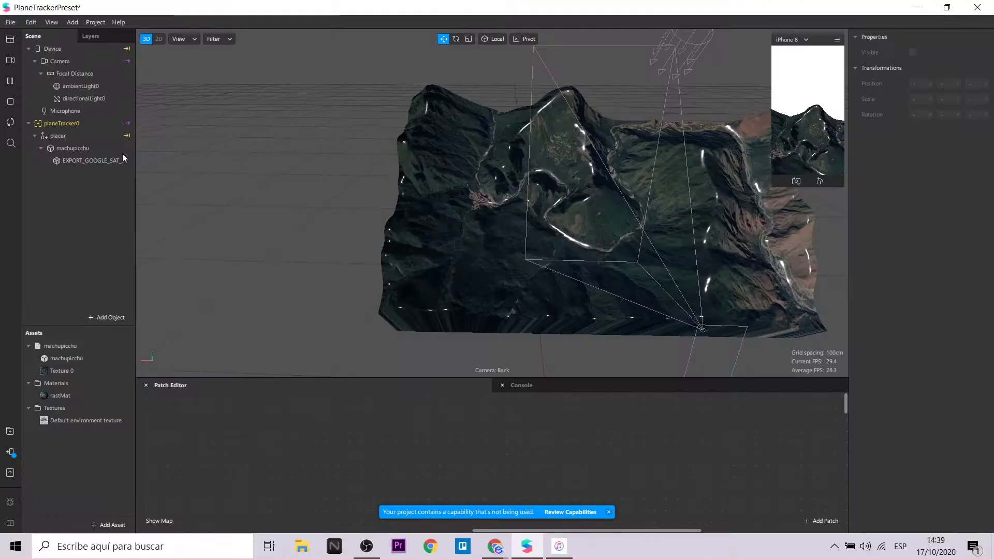
Step: Add a plane under the machupicchu object and move it over the terrain to about X 0.315, Y 0.378
{"action": "left_click", "coordinate": [85, 147]}
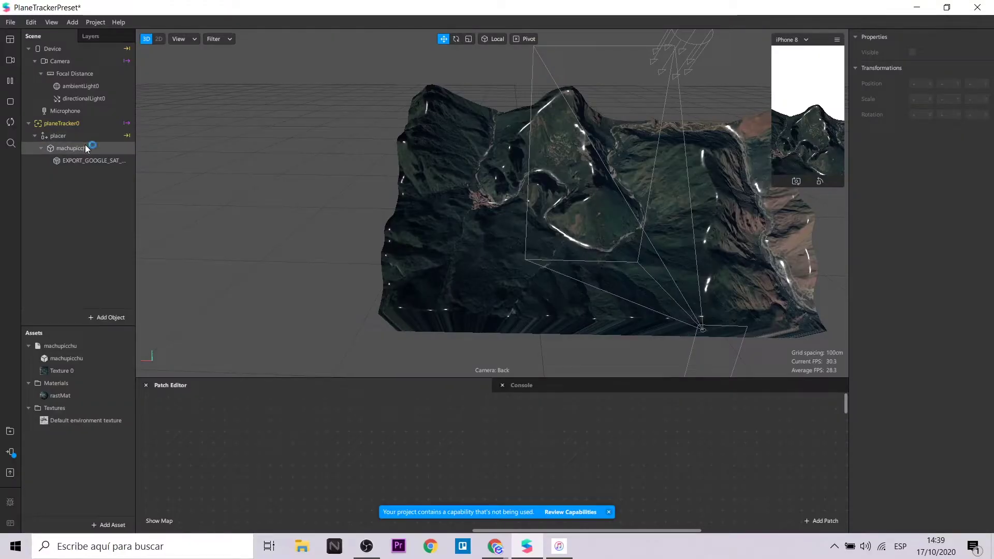
{"action": "right_click", "coordinate": [86, 148]}
{"action": "mouse_move", "coordinate": [123, 155]}
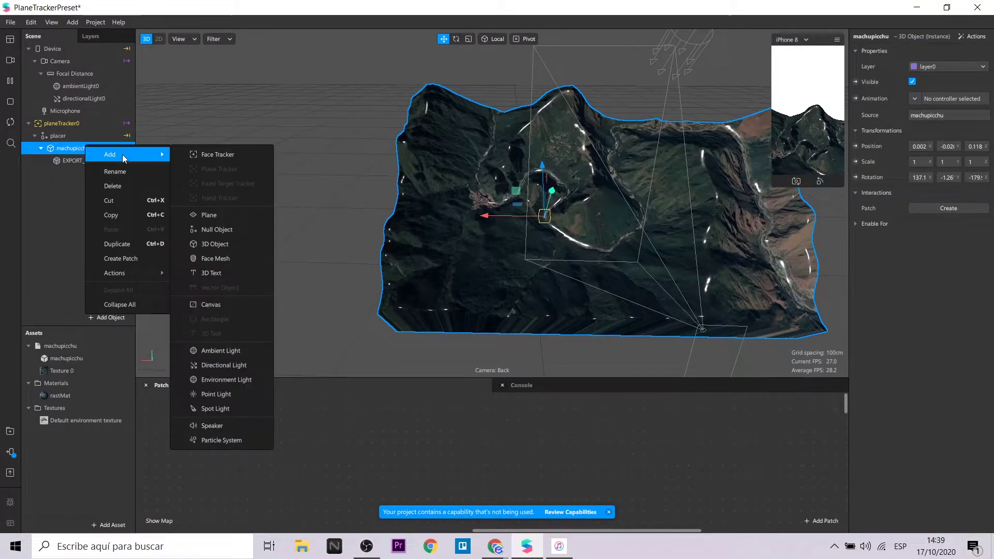
{"action": "left_click", "coordinate": [234, 213]}
{"action": "left_click_drag", "start_coordinate": [487, 221], "coordinate": [437, 220]}
{"action": "left_click_drag", "start_coordinate": [496, 204], "coordinate": [491, 150]}
{"action": "left_click_drag", "start_coordinate": [490, 266], "coordinate": [477, 220]}
{"action": "left_click_drag", "start_coordinate": [433, 288], "coordinate": [420, 282]}
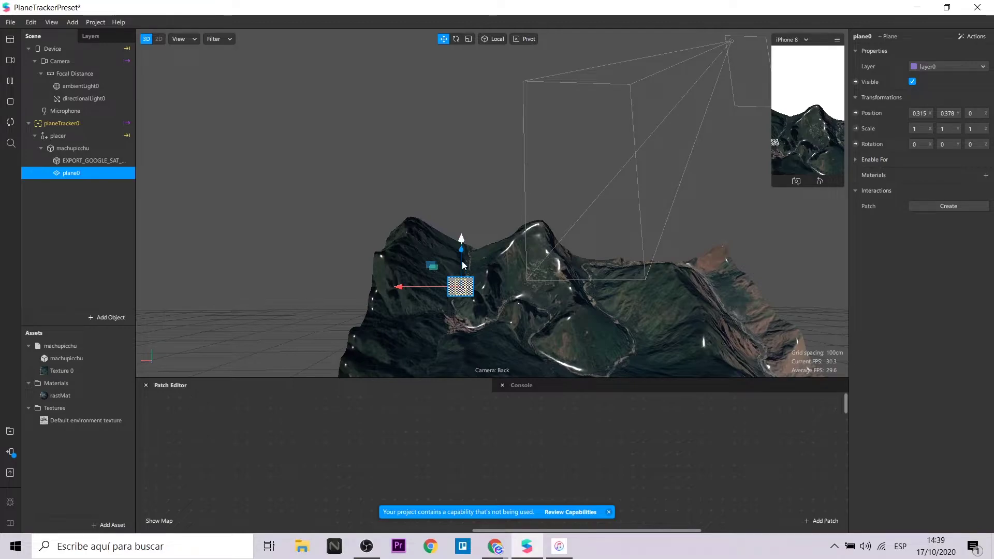
Step: Set the plane's scale to 2 on all three axes and shift it to about X 0.312, Y 0.424
{"action": "type", "text": "2"}
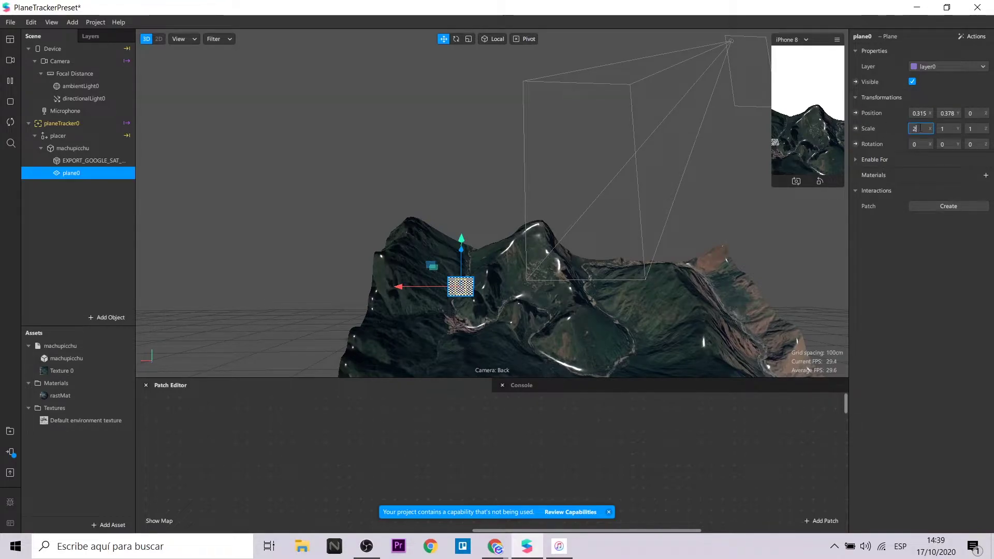
{"action": "left_click_drag", "start_coordinate": [948, 129], "coordinate": [889, 132]}
{"action": "type", "text": "2"}
{"action": "left_click_drag", "start_coordinate": [975, 130], "coordinate": [932, 130]}
{"action": "type", "text": "2"}
{"action": "left_click_drag", "start_coordinate": [414, 285], "coordinate": [415, 284]}
{"action": "mouse_move", "coordinate": [590, 259]}
{"action": "right_mouse_down"}
{"action": "mouse_move", "coordinate": [617, 313]}
{"action": "mouse_move", "coordinate": [584, 258]}
{"action": "right_mouse_up"}
{"action": "scroll", "coordinate": [617, 313], "scroll_direction": "down", "scroll_amount": 5}
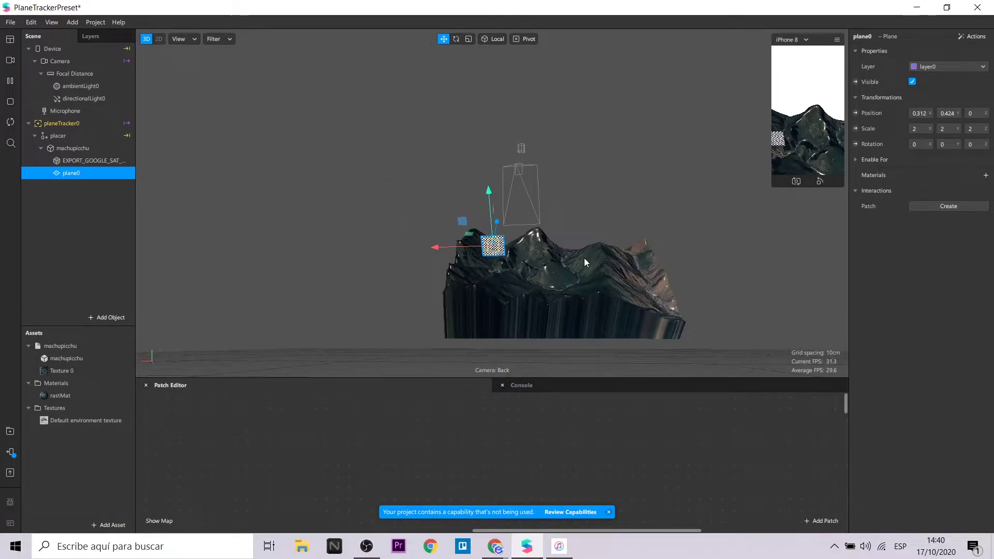
Step: Reposition the machupicchu object in front of the camera and tilt it to about 158 degrees around X
{"action": "left_click", "coordinate": [73, 148]}
{"action": "right_click_drag", "start_coordinate": [331, 248], "coordinate": [481, 273]}
{"action": "left_click_drag", "start_coordinate": [358, 220], "coordinate": [342, 202]}
{"action": "left_click", "coordinate": [456, 39]}
{"action": "left_click_drag", "start_coordinate": [420, 234], "coordinate": [416, 260]}
{"action": "left_click", "coordinate": [444, 39]}
{"action": "right_click_drag", "start_coordinate": [419, 290], "coordinate": [163, 384]}
{"action": "mouse_move", "coordinate": [617, 213]}
{"action": "left_mouse_down"}
{"action": "mouse_move", "coordinate": [636, 203]}
{"action": "mouse_move", "coordinate": [624, 208]}
{"action": "left_mouse_up"}
{"action": "right_click_drag", "start_coordinate": [475, 260], "coordinate": [697, 233]}
{"action": "scroll", "coordinate": [501, 204], "scroll_direction": "up", "scroll_amount": 6}
{"action": "right_click_drag", "start_coordinate": [501, 205], "coordinate": [480, 244]}
{"action": "scroll", "coordinate": [585, 186], "scroll_direction": "up", "scroll_amount": 4}
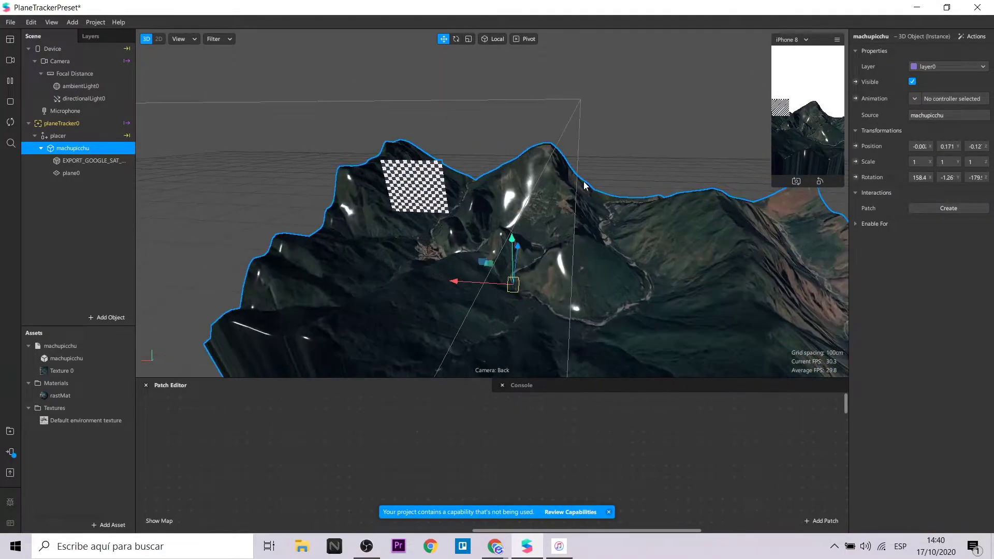
Step: Add a second plane under the machupicchu object and move it toward the central peak
{"action": "right_click", "coordinate": [85, 146]}
{"action": "mouse_move", "coordinate": [112, 153]}
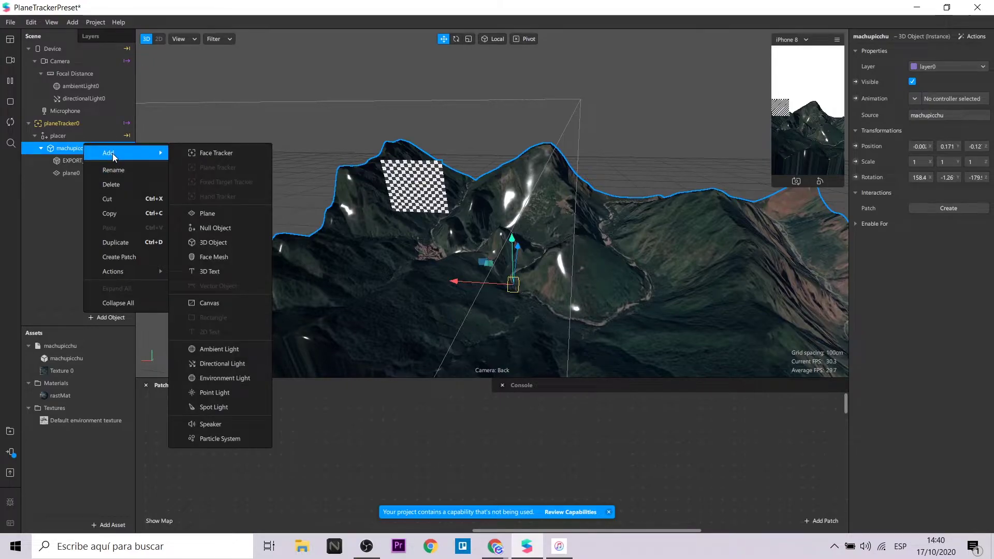
{"action": "left_click", "coordinate": [220, 211]}
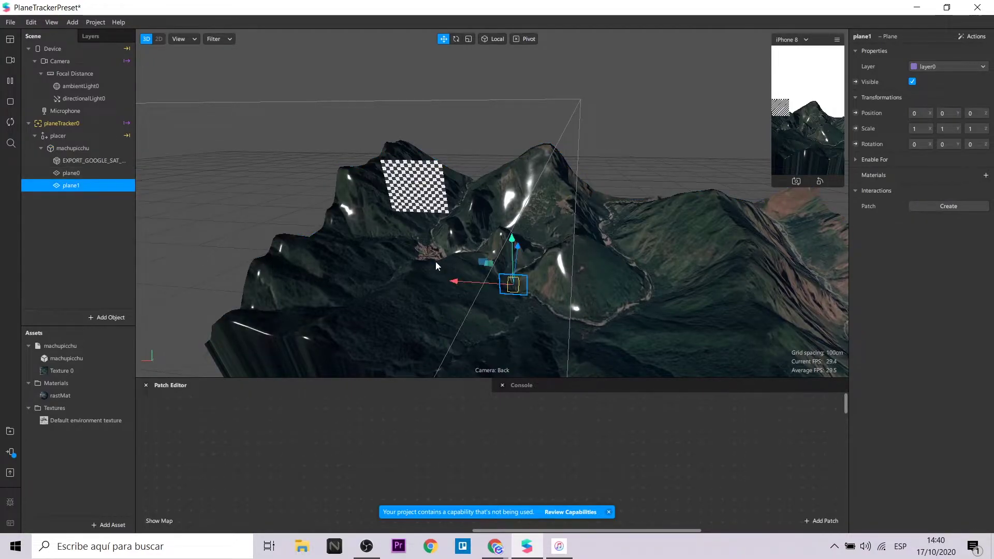
{"action": "left_click_drag", "start_coordinate": [511, 239], "coordinate": [510, 170]}
{"action": "right_click_drag", "start_coordinate": [514, 176], "coordinate": [653, 189]}
{"action": "left_click_drag", "start_coordinate": [719, 199], "coordinate": [739, 163]}
{"action": "left_click_drag", "start_coordinate": [645, 182], "coordinate": [677, 187]}
{"action": "left_click", "coordinate": [592, 193]}
Step: Set the second plane's scale to 2 on all three axes and raise it above the central peak to about X -0.15, Y 0.5, Z 0.257
{"action": "left_click", "coordinate": [754, 195]}
{"action": "double_click", "coordinate": [918, 129]}
{"action": "type", "text": "2"}
{"action": "left_click", "coordinate": [980, 129]}
{"action": "type", "text": "2"}
{"action": "key", "text": "BackSpace"}
{"action": "key", "text": "BackSpace"}
{"action": "type", "text": "2"}
{"action": "key", "text": "Return"}
{"action": "key", "text": "Return"}
{"action": "left_click_drag", "start_coordinate": [762, 126], "coordinate": [767, 72]}
{"action": "scroll", "coordinate": [681, 219], "scroll_direction": "down", "scroll_amount": 2}
{"action": "left_click_drag", "start_coordinate": [643, 147], "coordinate": [671, 149]}
{"action": "scroll", "coordinate": [386, 304], "scroll_direction": "down", "scroll_amount": 5}
{"action": "right_click_drag", "start_coordinate": [387, 301], "coordinate": [396, 252]}
{"action": "scroll", "coordinate": [343, 267], "scroll_direction": "up", "scroll_amount": 3}
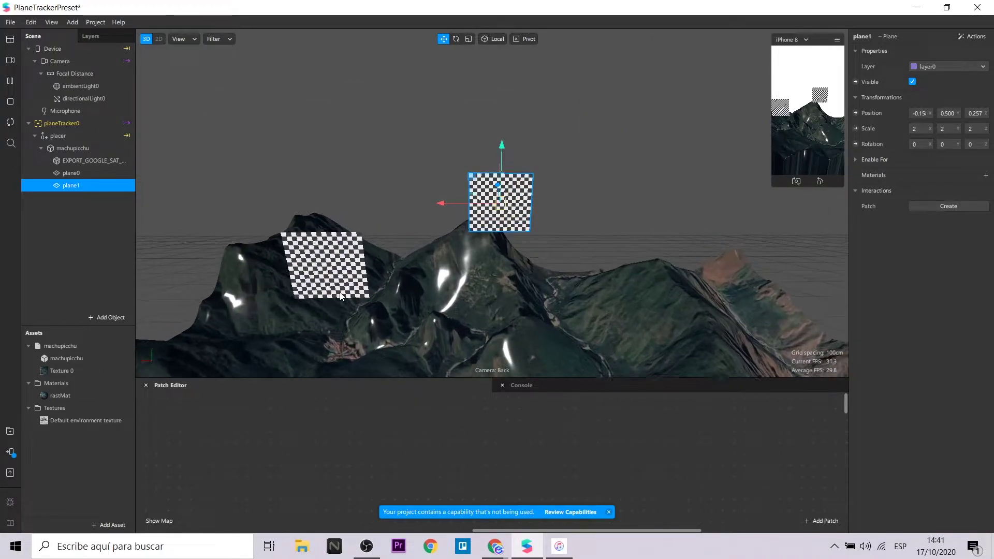
Step: Create a new material for plane0 and set its shader type to Flat
{"action": "left_click", "coordinate": [356, 277]}
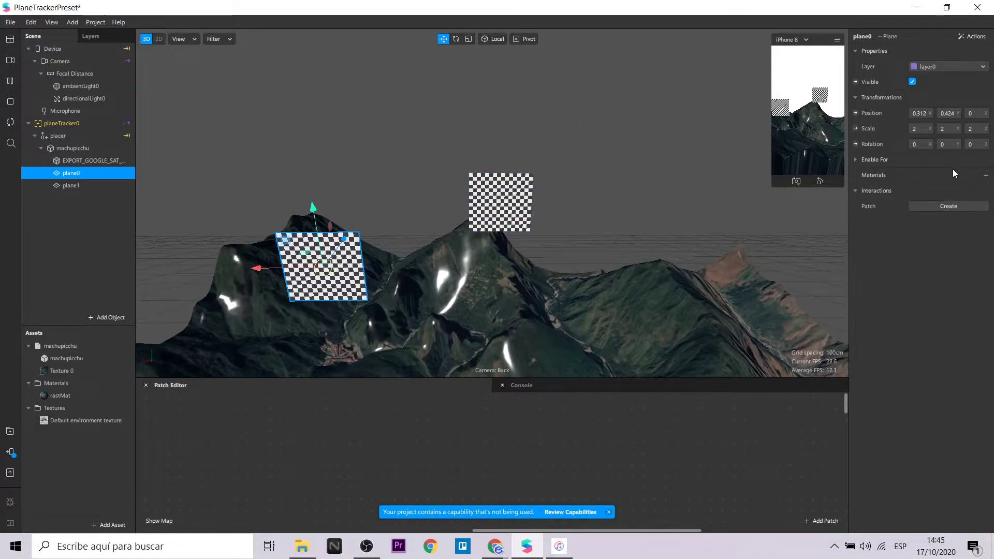
{"action": "left_click", "coordinate": [986, 177]}
{"action": "left_click", "coordinate": [959, 213]}
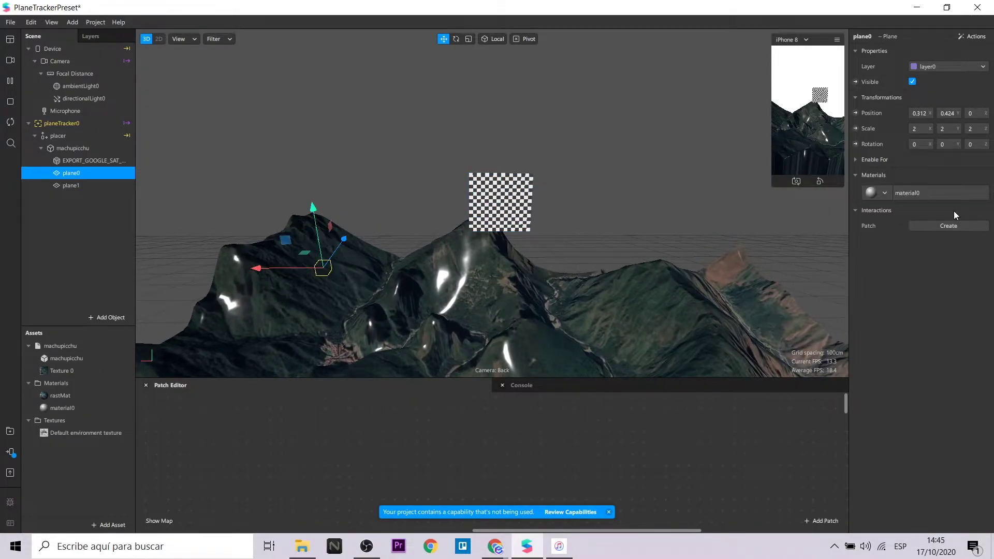
{"action": "left_click", "coordinate": [67, 409]}
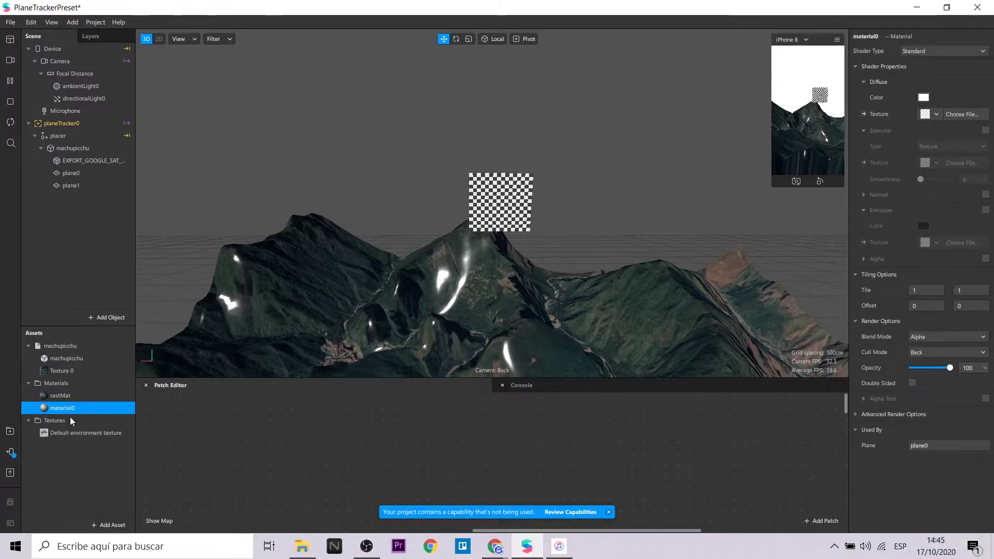
{"action": "left_click", "coordinate": [948, 52]}
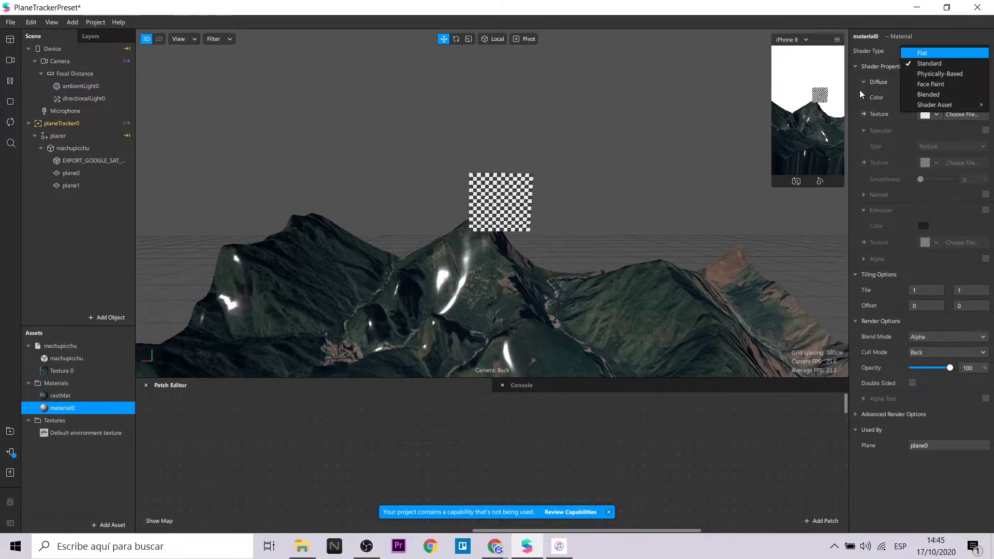
{"action": "left_click", "coordinate": [949, 54]}
Step: Import the aguas_ image as material0's diffuse texture and make the material double sided
{"action": "left_click", "coordinate": [938, 114]}
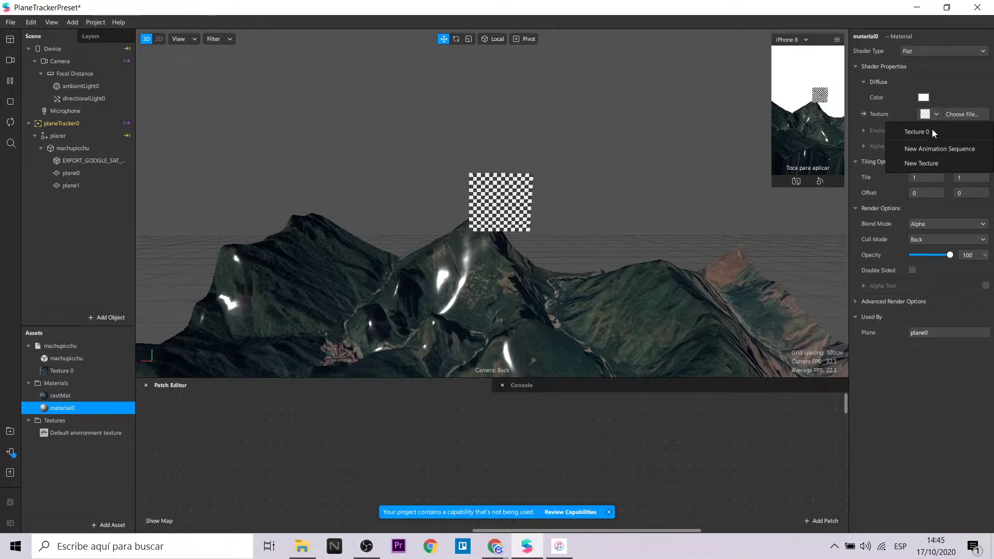
{"action": "left_click", "coordinate": [917, 164]}
{"action": "left_click", "coordinate": [142, 128]}
{"action": "left_click", "coordinate": [395, 306]}
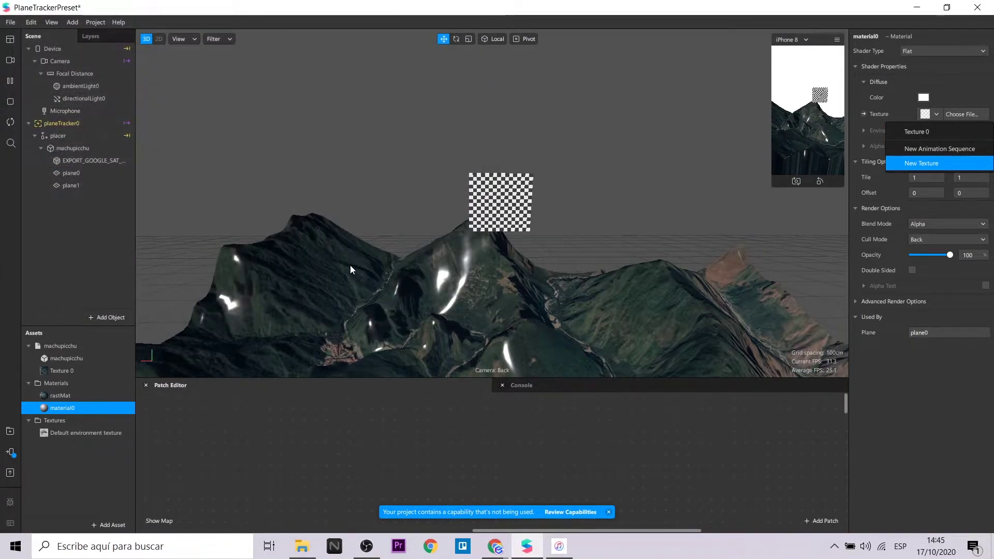
{"action": "scroll", "coordinate": [335, 251], "scroll_direction": "down", "scroll_amount": 6}
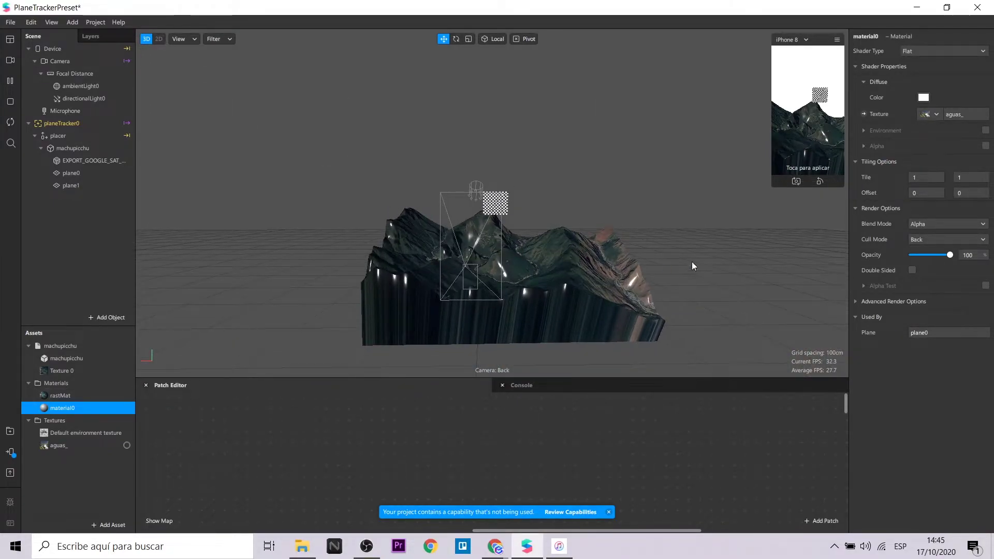
{"action": "left_click", "coordinate": [913, 269]}
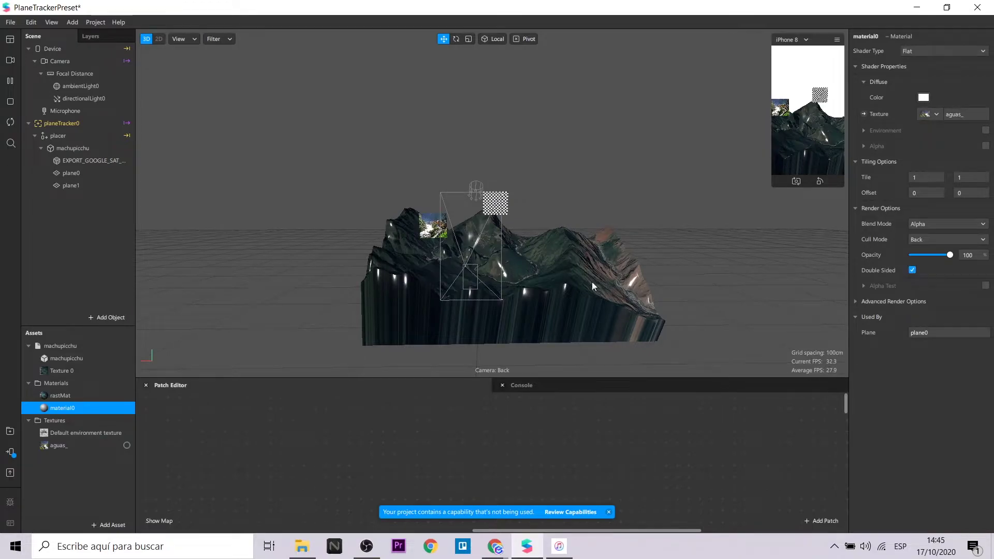
{"action": "scroll", "coordinate": [414, 269], "scroll_direction": "up", "scroll_amount": 6}
{"action": "scroll", "coordinate": [434, 302], "scroll_direction": "up", "scroll_amount": 2}
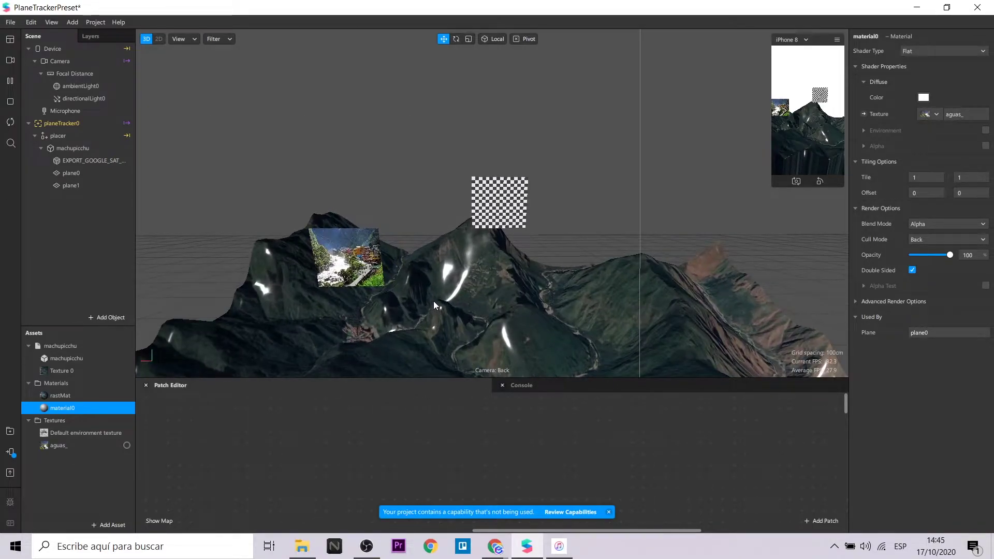
{"action": "scroll", "coordinate": [430, 301], "scroll_direction": "up", "scroll_amount": 1}
{"action": "middle_click_drag", "start_coordinate": [405, 305], "coordinate": [541, 160]}
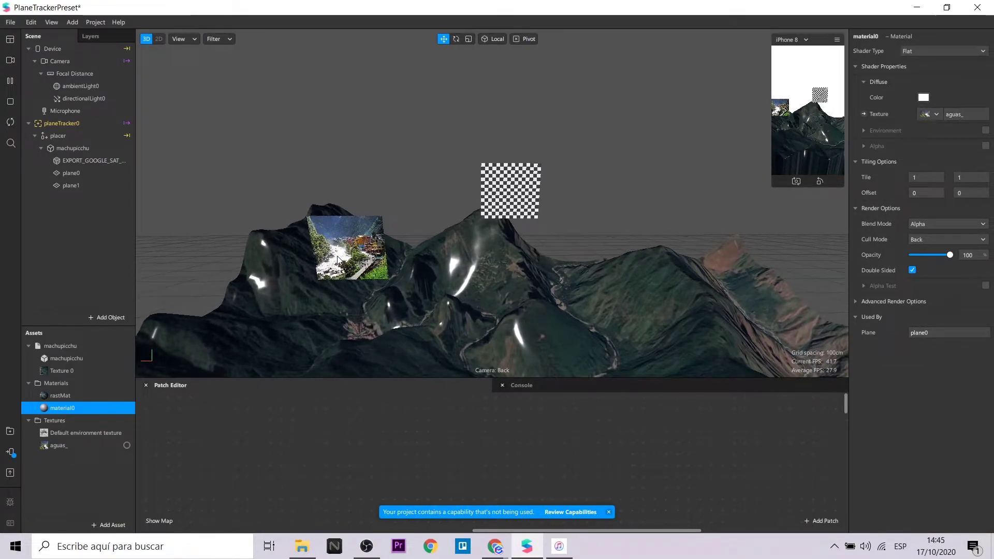
Step: Widen plane0 to an X scale of about 2.351
{"action": "left_click", "coordinate": [71, 173]}
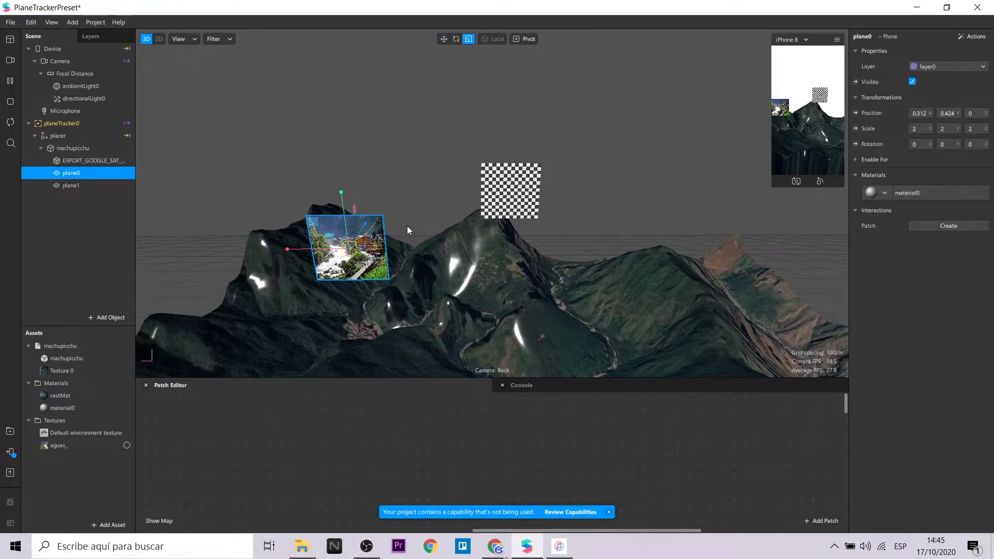
{"action": "left_click_drag", "start_coordinate": [288, 250], "coordinate": [323, 205]}
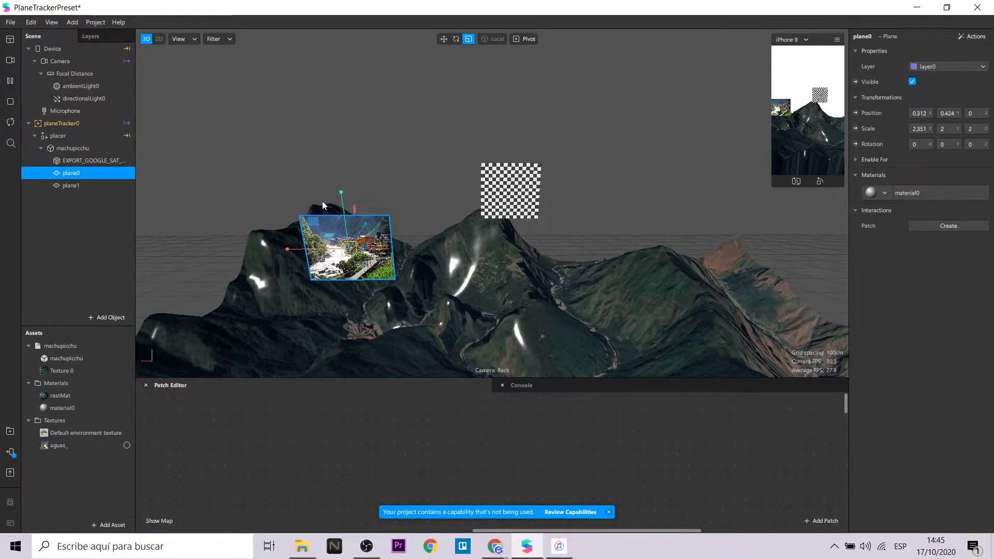
{"action": "left_click", "coordinate": [445, 218]}
{"action": "left_click_drag", "start_coordinate": [402, 250], "coordinate": [385, 261]}
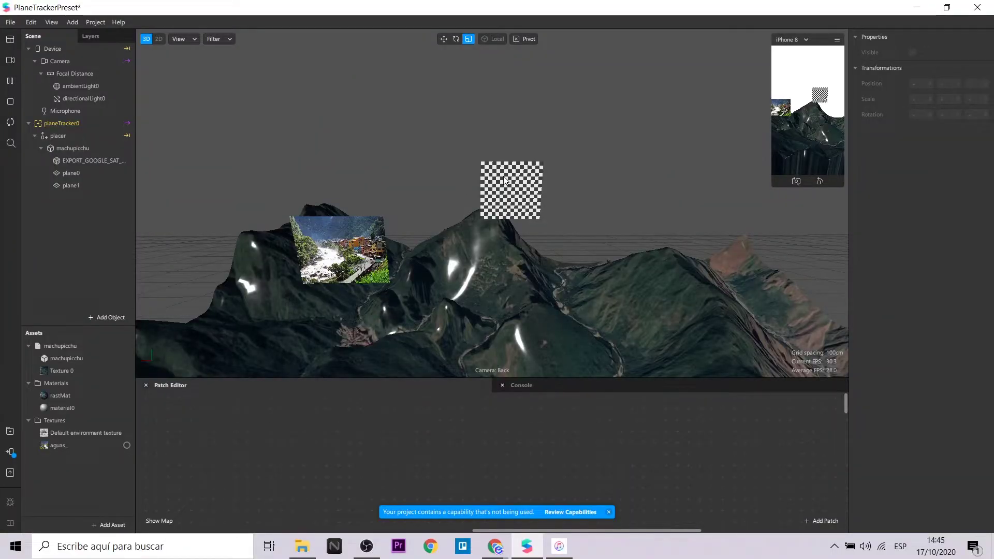
Step: Create a new material for plane1 and import the ciudadela image as its diffuse texture
{"action": "left_click", "coordinate": [505, 178]}
{"action": "left_click", "coordinate": [986, 176]}
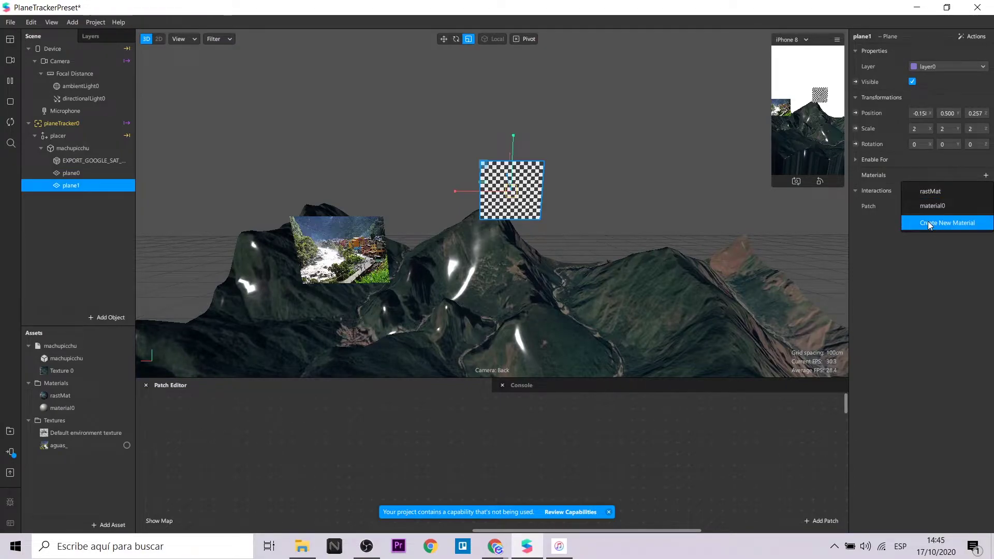
{"action": "left_click", "coordinate": [925, 222]}
{"action": "left_click", "coordinate": [78, 419]}
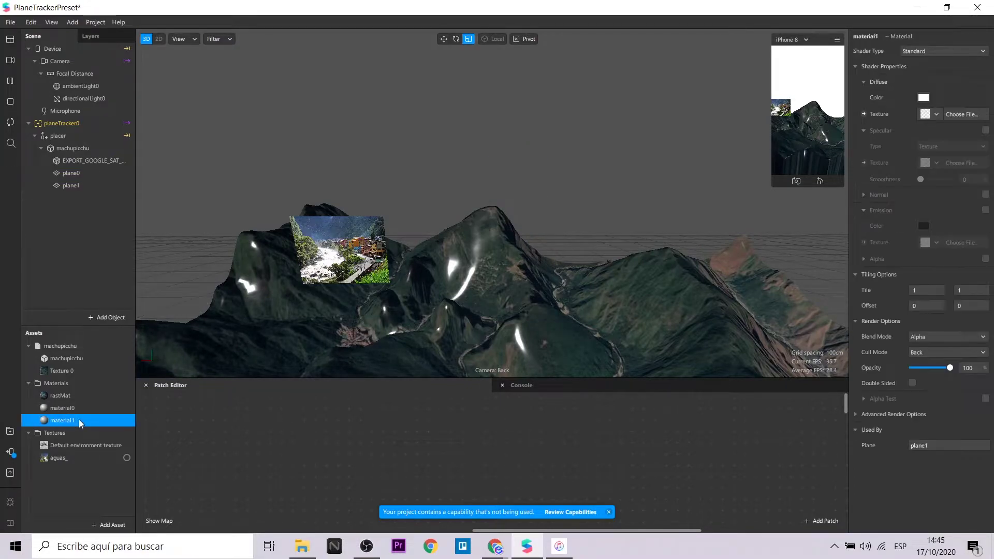
{"action": "left_click", "coordinate": [935, 114]}
{"action": "left_click", "coordinate": [924, 177]}
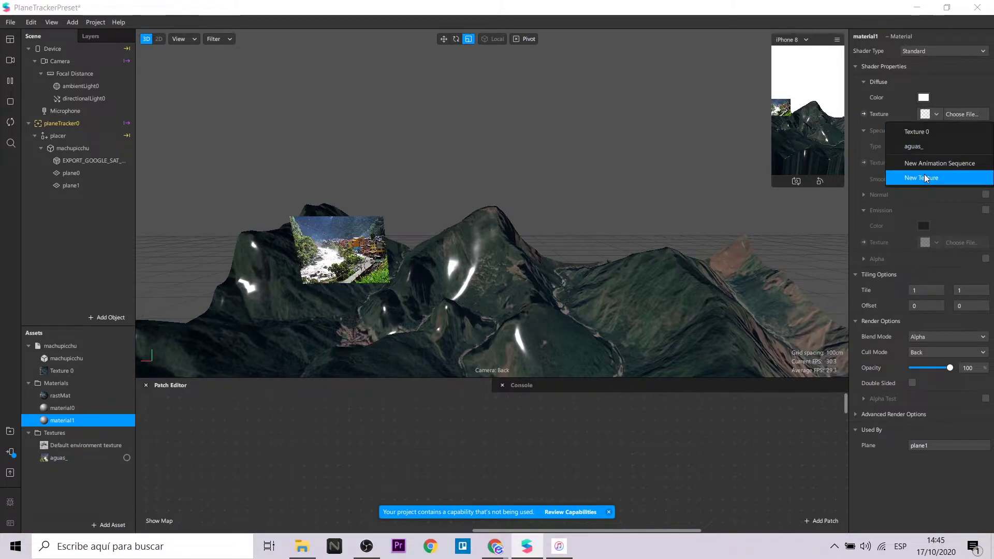
{"action": "left_click", "coordinate": [222, 126]}
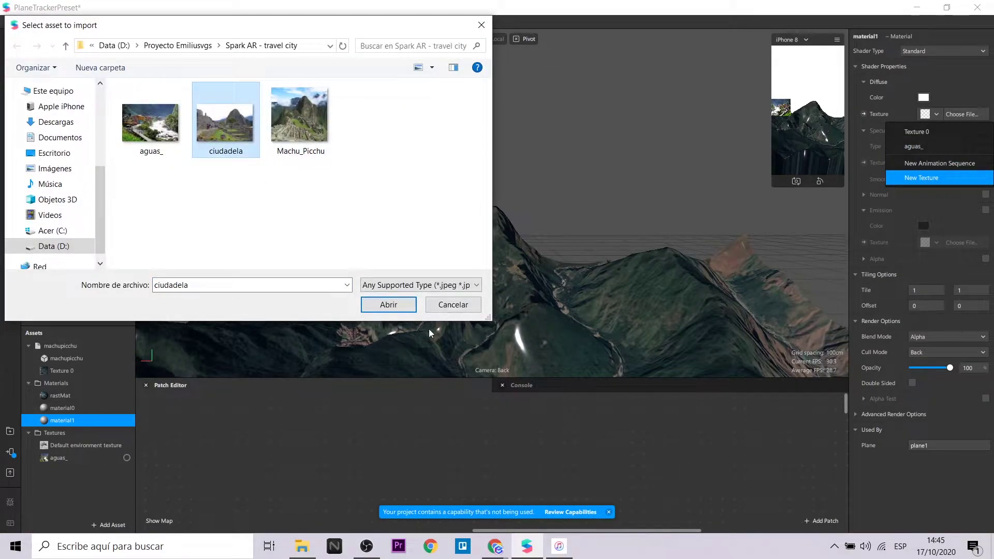
{"action": "left_click", "coordinate": [408, 310]}
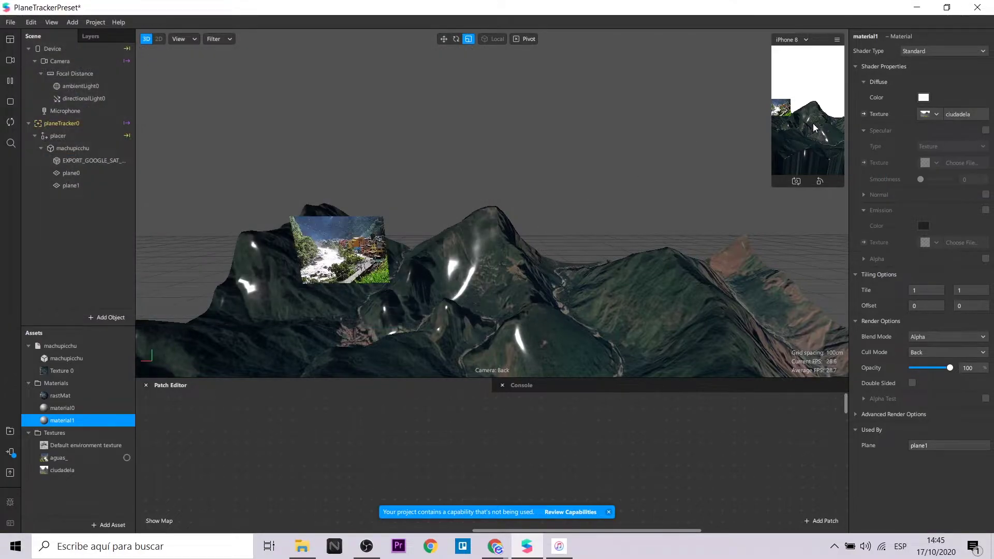
Step: Make material1 double sided and set its shader type to Flat
{"action": "left_click", "coordinate": [912, 384]}
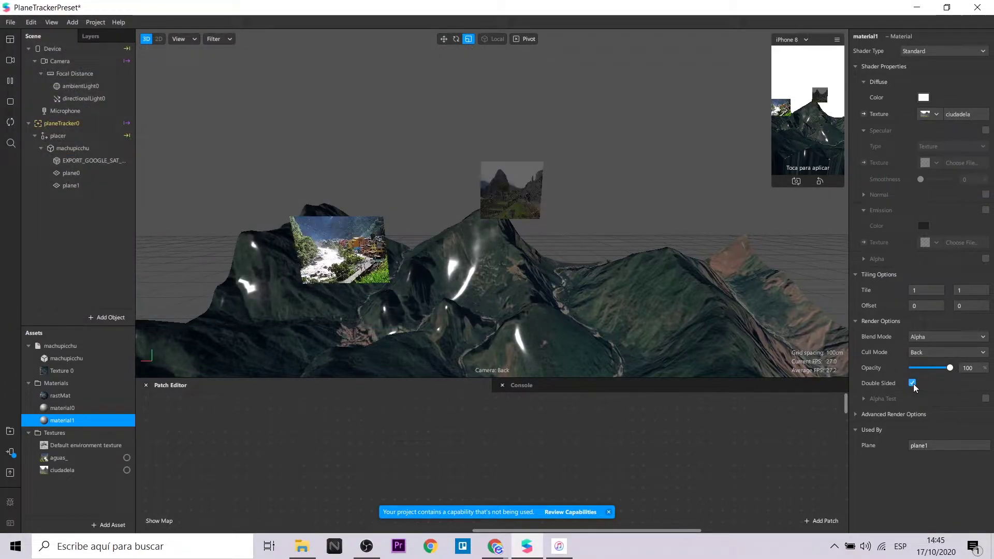
{"action": "left_click", "coordinate": [939, 51]}
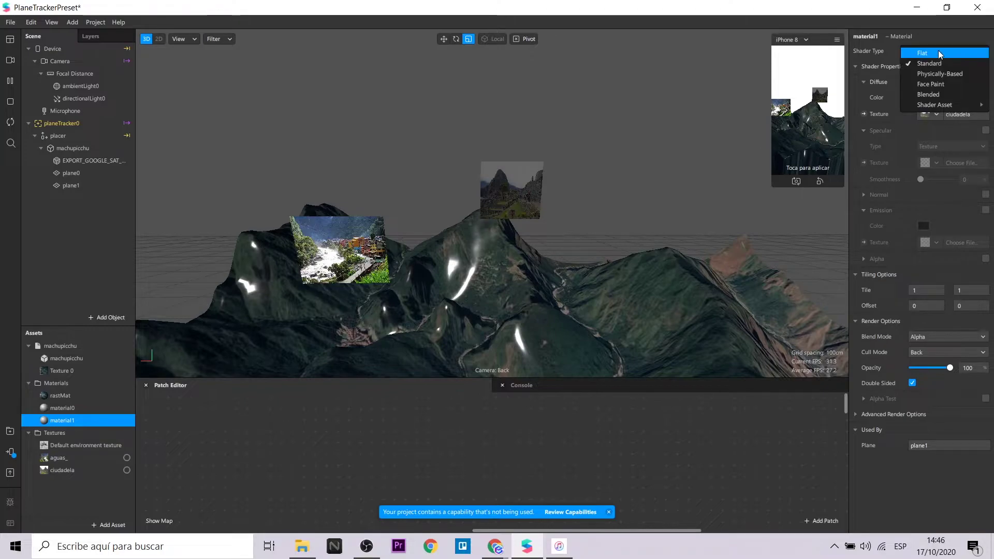
{"action": "left_click", "coordinate": [938, 51]}
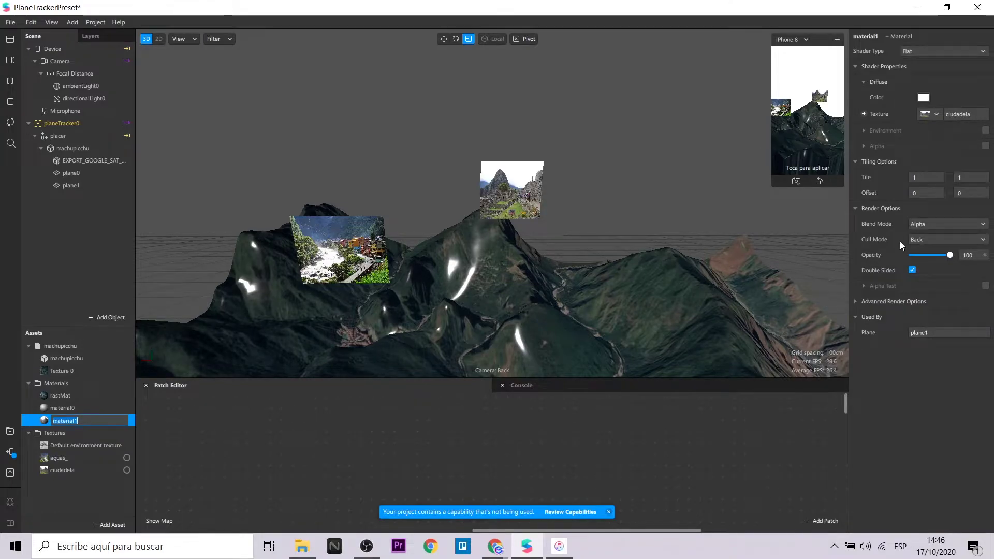
Step: Lower the ciudadela image plane onto the central peak
{"action": "left_click", "coordinate": [510, 191]}
{"action": "key", "text": "w"}
{"action": "left_click_drag", "start_coordinate": [513, 133], "coordinate": [519, 181]}
Step: Scale the aguas_ image plane down slightly in width and height
{"action": "left_click", "coordinate": [347, 249]}
{"action": "scroll", "coordinate": [347, 248], "scroll_direction": "up", "scroll_amount": 1}
{"action": "key", "text": "r"}
{"action": "left_click_drag", "start_coordinate": [275, 252], "coordinate": [282, 255]}
{"action": "left_click_drag", "start_coordinate": [330, 199], "coordinate": [332, 204]}
{"action": "left_click", "coordinate": [443, 219]}
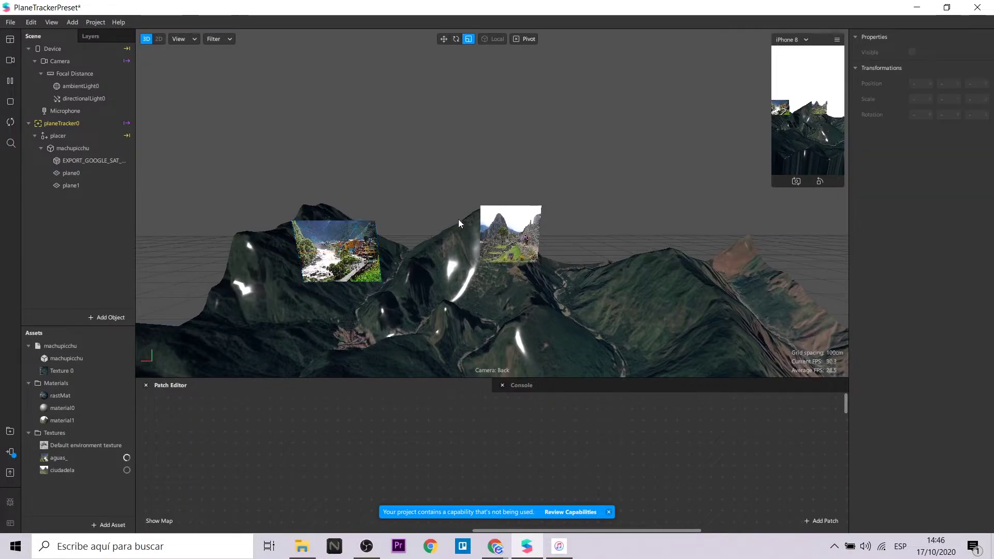
Step: Adjust the depth and height of the image planes over the terrain, placing the ciudadela plane at about Z 0.309
{"action": "scroll", "coordinate": [562, 296], "scroll_direction": "down", "scroll_amount": 5}
{"action": "left_click_drag", "start_coordinate": [564, 300], "coordinate": [424, 308], "text": "alt"}
{"action": "left_click", "coordinate": [681, 227]}
{"action": "key", "text": "w"}
{"action": "left_click_drag", "start_coordinate": [717, 212], "coordinate": [729, 207]}
{"action": "left_click_drag", "start_coordinate": [673, 158], "coordinate": [681, 180]}
{"action": "left_click_drag", "start_coordinate": [694, 280], "coordinate": [745, 286], "text": "alt"}
{"action": "left_click", "coordinate": [700, 228]}
{"action": "left_click_drag", "start_coordinate": [723, 207], "coordinate": [744, 202]}
{"action": "left_click_drag", "start_coordinate": [567, 280], "coordinate": [668, 322], "text": "alt"}
{"action": "left_click", "coordinate": [612, 264]}
{"action": "scroll", "coordinate": [620, 286], "scroll_direction": "down", "scroll_amount": 4}
{"action": "scroll", "coordinate": [669, 322], "scroll_direction": "up", "scroll_amount": 5}
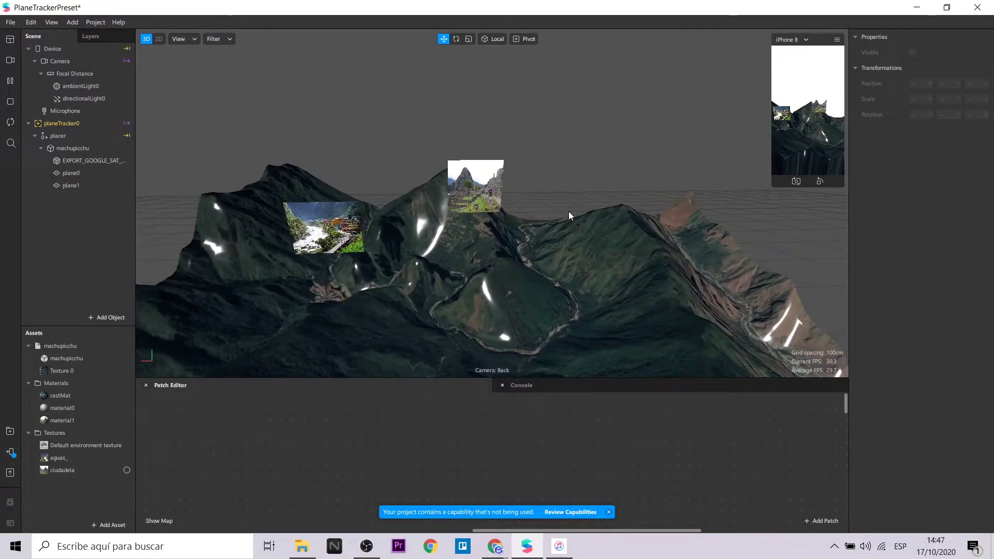
Step: Duplicate plane1 and move the copy over the river valley beside the reddish slopes to about X -1.15, Y 0.171
{"action": "left_click", "coordinate": [83, 185]}
{"action": "right_click", "coordinate": [85, 185]}
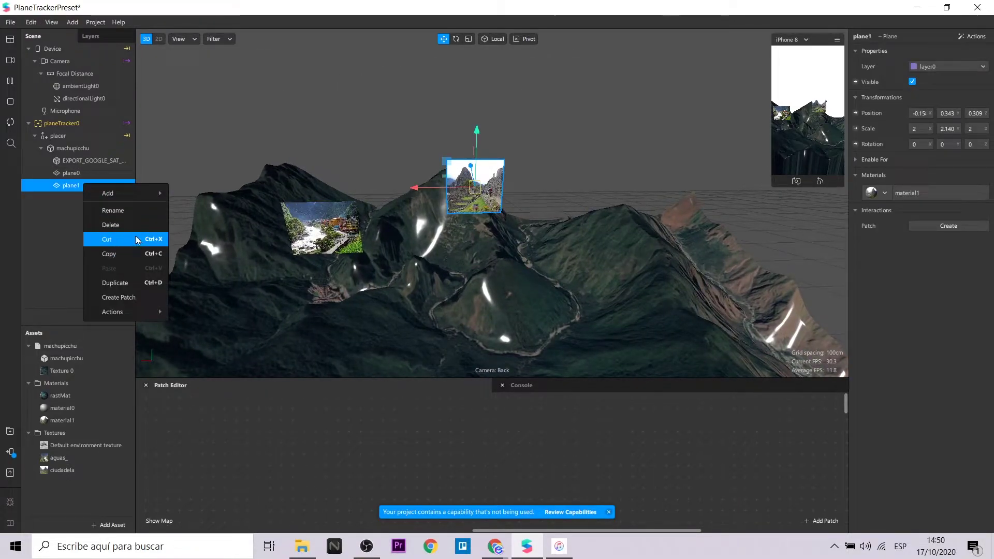
{"action": "left_click", "coordinate": [136, 282]}
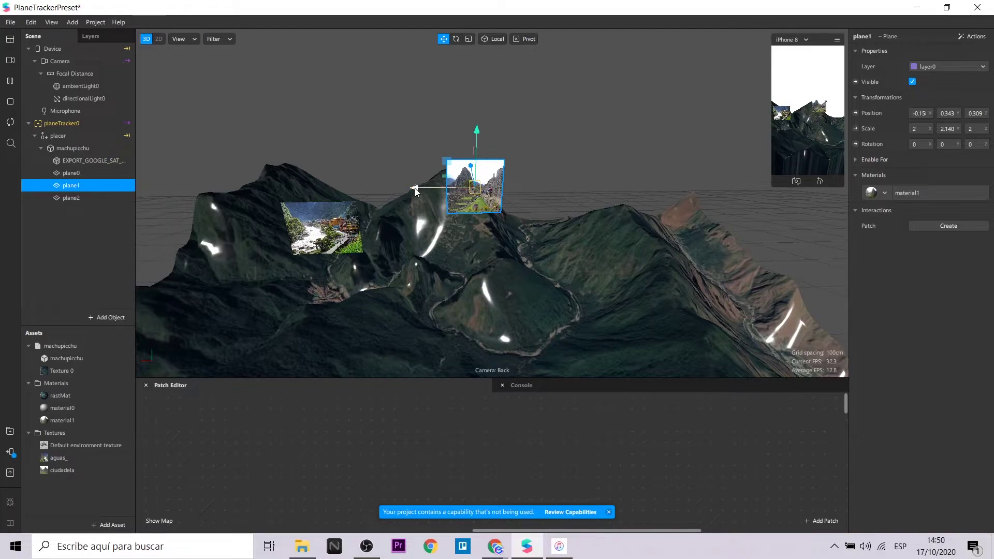
{"action": "left_click", "coordinate": [71, 198]}
{"action": "left_click_drag", "start_coordinate": [432, 188], "coordinate": [732, 274]}
{"action": "right_click_drag", "start_coordinate": [731, 273], "coordinate": [741, 283]}
{"action": "scroll", "coordinate": [741, 282], "scroll_direction": "down", "scroll_amount": 5}
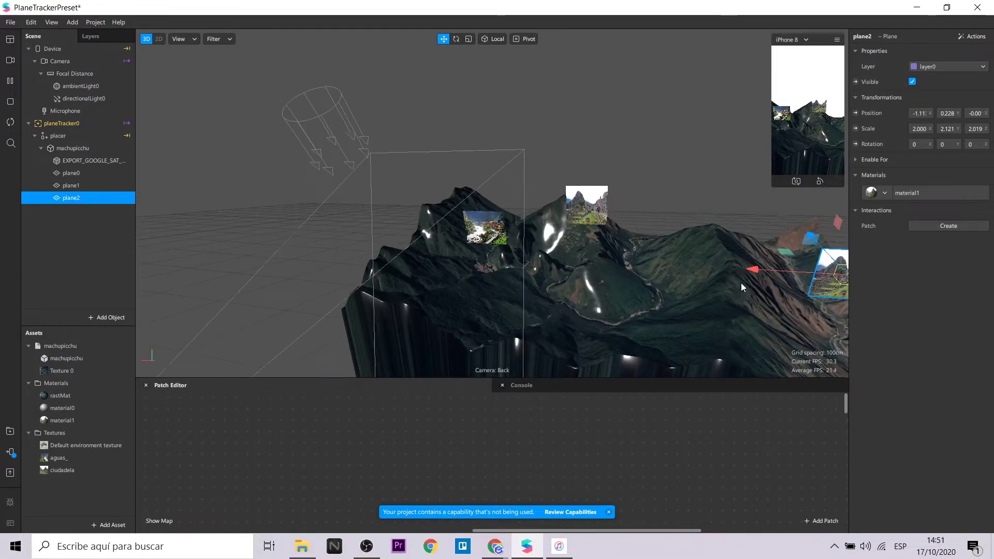
{"action": "left_click_drag", "start_coordinate": [765, 197], "coordinate": [762, 208]}
{"action": "left_click_drag", "start_coordinate": [672, 260], "coordinate": [678, 260]}
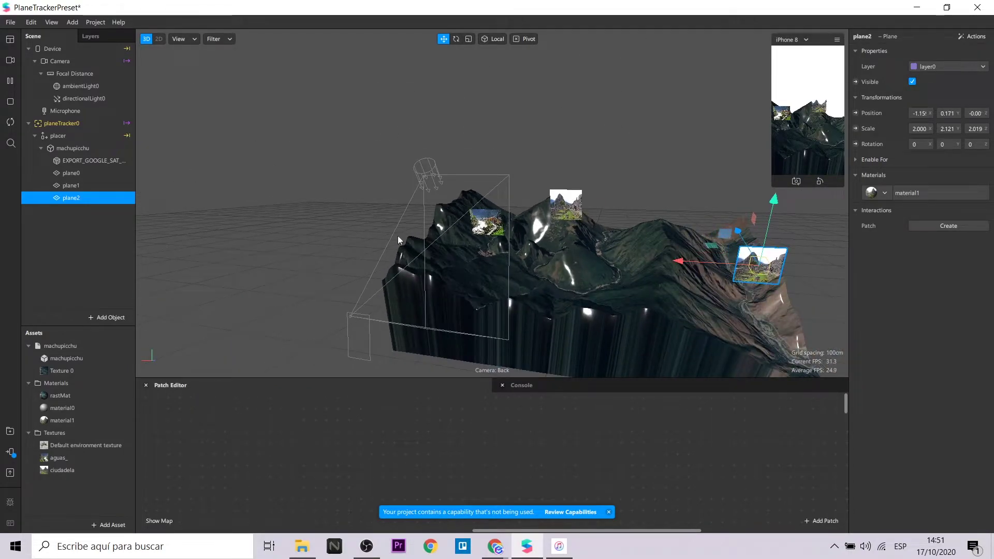
Step: Replace plane2's material with a new one and set its shader type to Flat
{"action": "left_click", "coordinate": [881, 193]}
{"action": "left_click", "coordinate": [901, 256]}
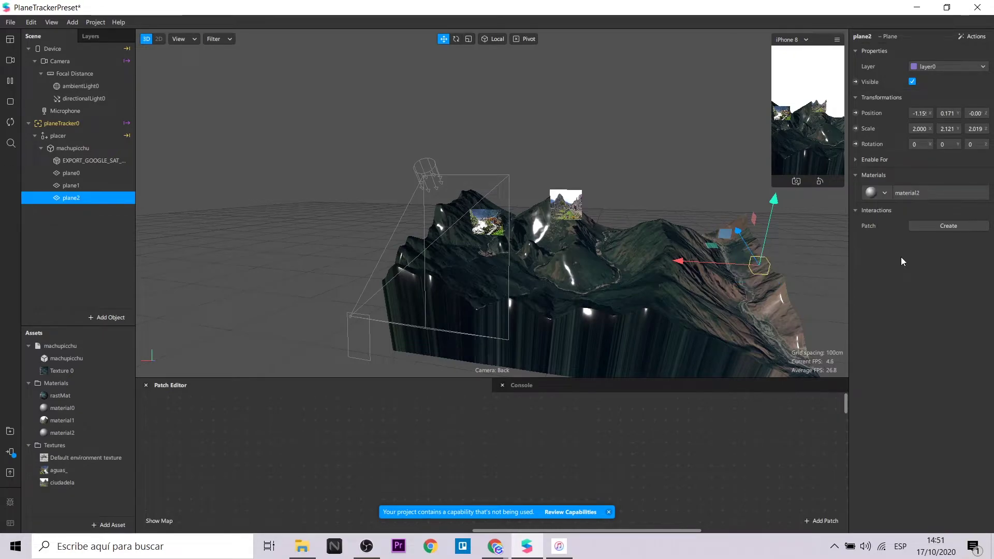
{"action": "left_click", "coordinate": [62, 433]}
{"action": "left_click", "coordinate": [927, 51]}
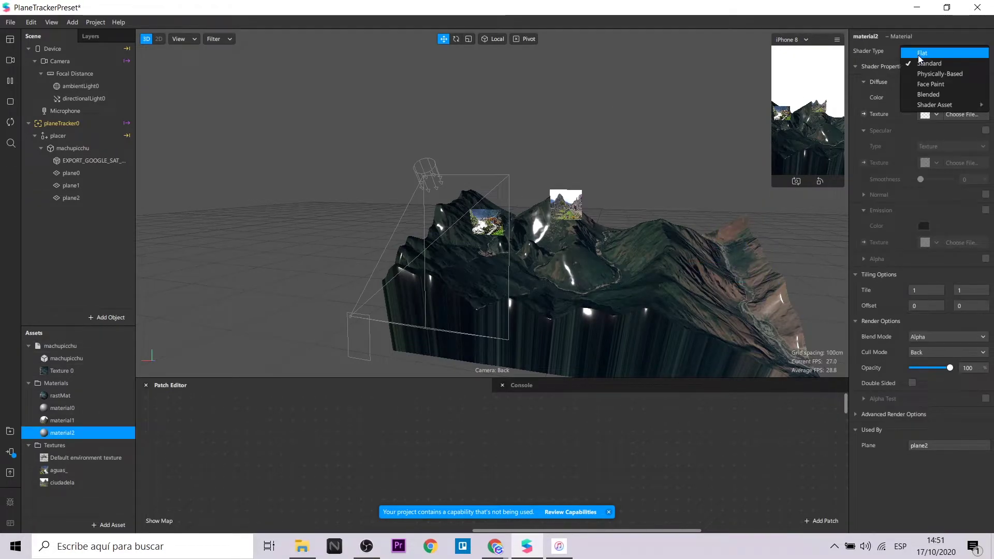
{"action": "left_click", "coordinate": [920, 54]}
Step: Import the vilcanota image as material2's diffuse texture and make the material double sided
{"action": "left_click", "coordinate": [939, 115]}
{"action": "left_click", "coordinate": [927, 192]}
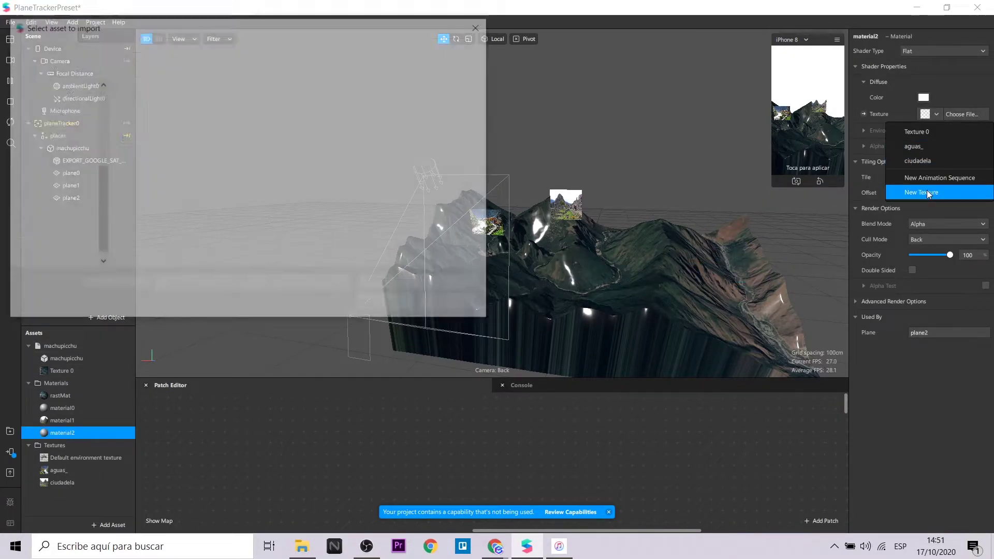
{"action": "left_click", "coordinate": [365, 126]}
{"action": "left_click", "coordinate": [389, 304]}
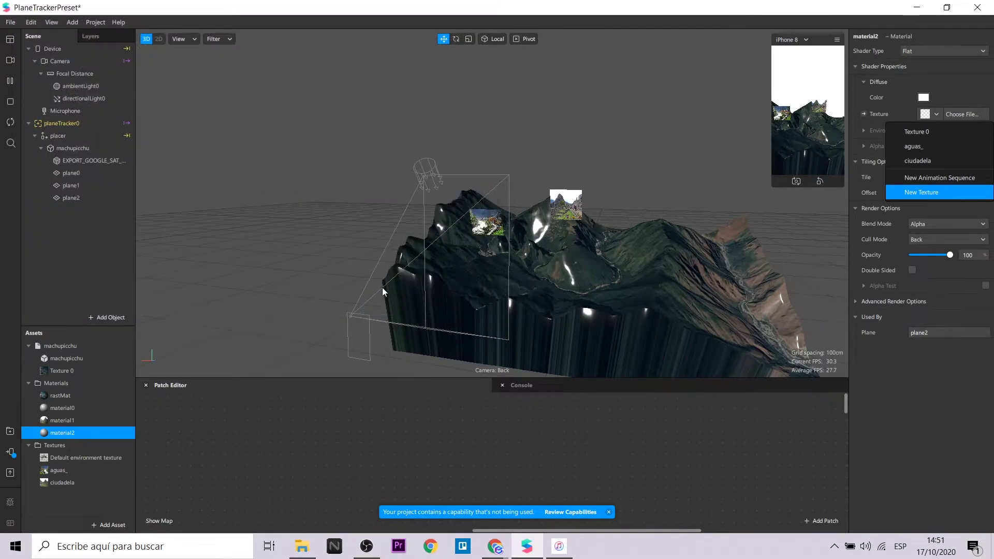
{"action": "left_click", "coordinate": [914, 270]}
Step: Shift the vilcanota image plane to about X -1.13, Y 0.215 and widen it to an X scale of about 2.487
{"action": "scroll", "coordinate": [760, 298], "scroll_direction": "down", "scroll_amount": 3}
{"action": "left_click_drag", "start_coordinate": [759, 298], "coordinate": [761, 317]}
{"action": "left_click", "coordinate": [761, 318]}
{"action": "left_click_drag", "start_coordinate": [760, 264], "coordinate": [753, 255]}
{"action": "left_click", "coordinate": [467, 40]}
{"action": "left_click_drag", "start_coordinate": [680, 300], "coordinate": [666, 300]}
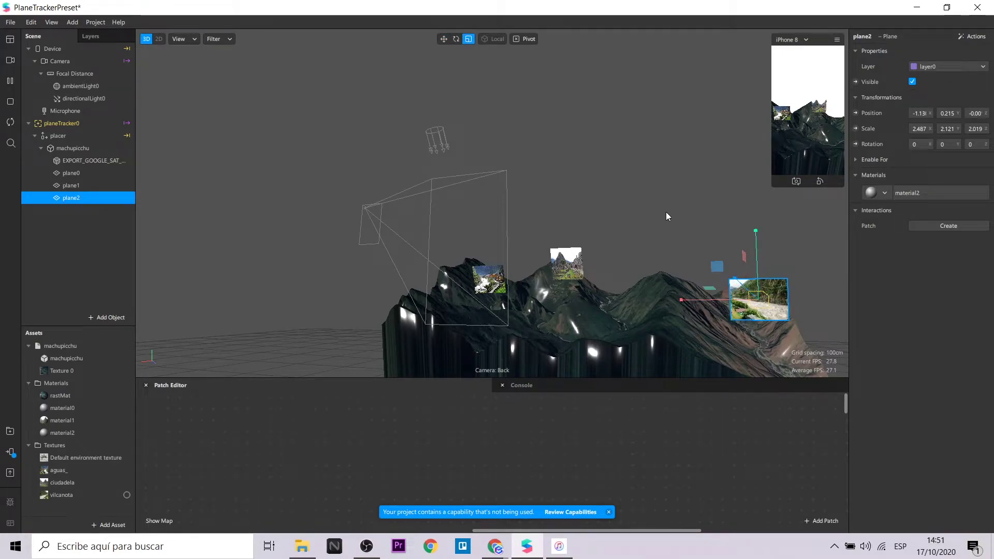
Step: Stretch the ciudadela image plane (plane1) vertically to a Y scale of about 2.14
{"action": "left_click", "coordinate": [666, 213]}
{"action": "scroll", "coordinate": [630, 249], "scroll_direction": "up", "scroll_amount": 3}
{"action": "left_click", "coordinate": [592, 284]}
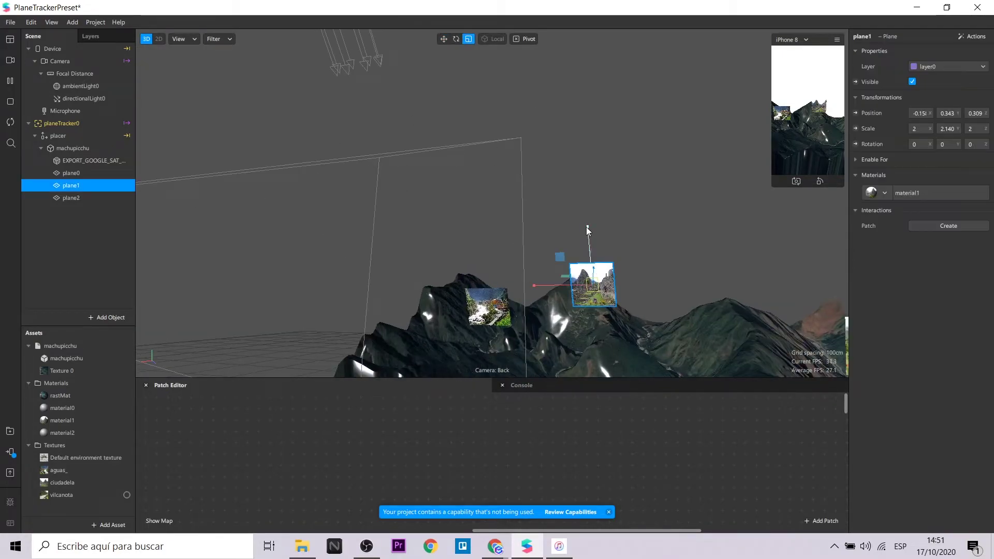
{"action": "left_click", "coordinate": [954, 127]}
{"action": "left_click", "coordinate": [694, 129]}
{"action": "left_click", "coordinate": [444, 40]}
{"action": "scroll", "coordinate": [666, 305], "scroll_direction": "down", "scroll_amount": 3}
{"action": "scroll", "coordinate": [627, 304], "scroll_direction": "up", "scroll_amount": 5}
{"action": "scroll", "coordinate": [625, 306], "scroll_direction": "down", "scroll_amount": 5}
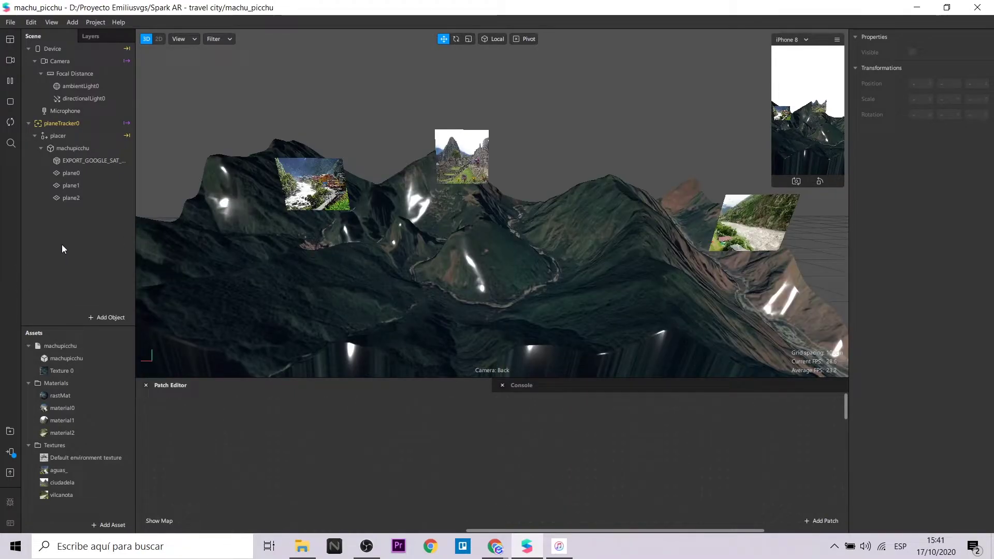
Step: Add a plane under machupicchu and raise it above the mountains to about X 0.099, Y 0.654
{"action": "left_click", "coordinate": [67, 149]}
{"action": "right_click", "coordinate": [67, 150]}
{"action": "mouse_move", "coordinate": [125, 161]}
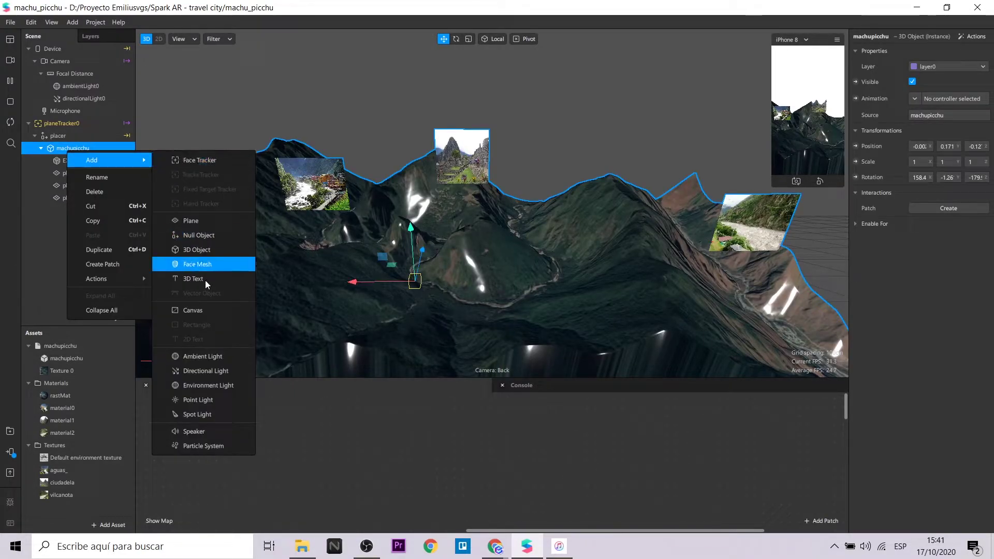
{"action": "left_click", "coordinate": [212, 221]}
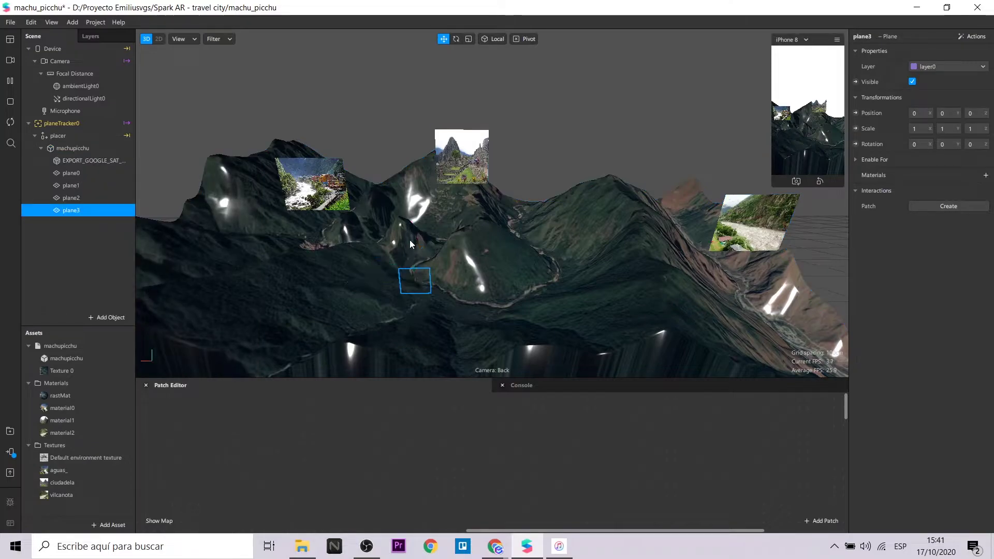
{"action": "left_click_drag", "start_coordinate": [409, 231], "coordinate": [307, 88]}
{"action": "scroll", "coordinate": [311, 89], "scroll_direction": "down", "scroll_amount": 3}
{"action": "left_click_drag", "start_coordinate": [401, 73], "coordinate": [399, 61]}
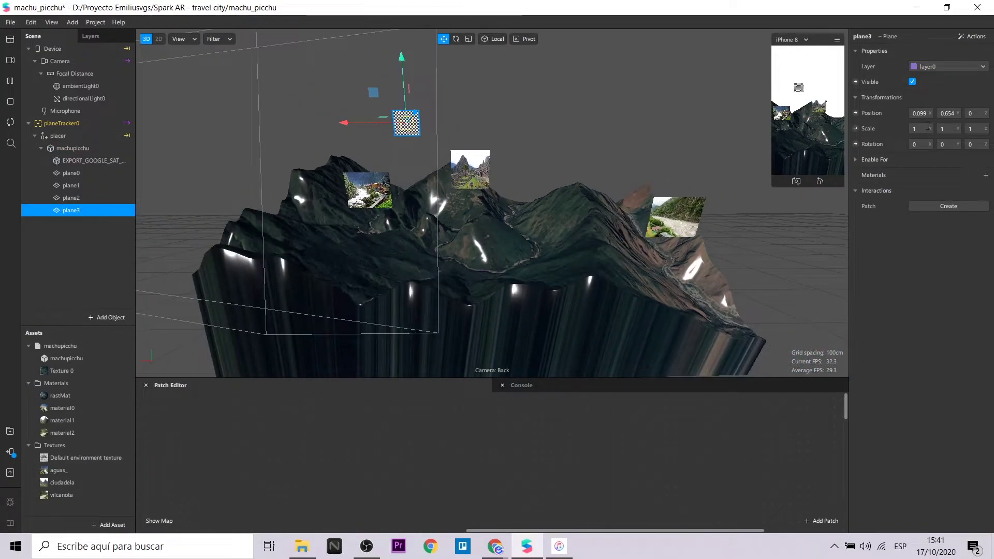
Step: Set plane3's scale to 2 on all three axes
{"action": "type", "text": "2"}
{"action": "key", "text": "Tab"}
{"action": "type", "text": "2"}
{"action": "key", "text": "Tab"}
{"action": "type", "text": "2"}
Step: Give plane3 a new double-sided material with the Flat shader and import the animal_1 image as its diffuse texture
{"action": "left_click", "coordinate": [986, 175]}
{"action": "left_click", "coordinate": [933, 251]}
{"action": "left_click", "coordinate": [46, 446]}
{"action": "left_click", "coordinate": [943, 51]}
{"action": "left_click", "coordinate": [927, 60]}
{"action": "left_click", "coordinate": [938, 114]}
{"action": "left_click", "coordinate": [922, 206]}
{"action": "left_click", "coordinate": [300, 137]}
{"action": "left_click", "coordinate": [388, 305]}
{"action": "scroll", "coordinate": [340, 104], "scroll_direction": "up", "scroll_amount": 3}
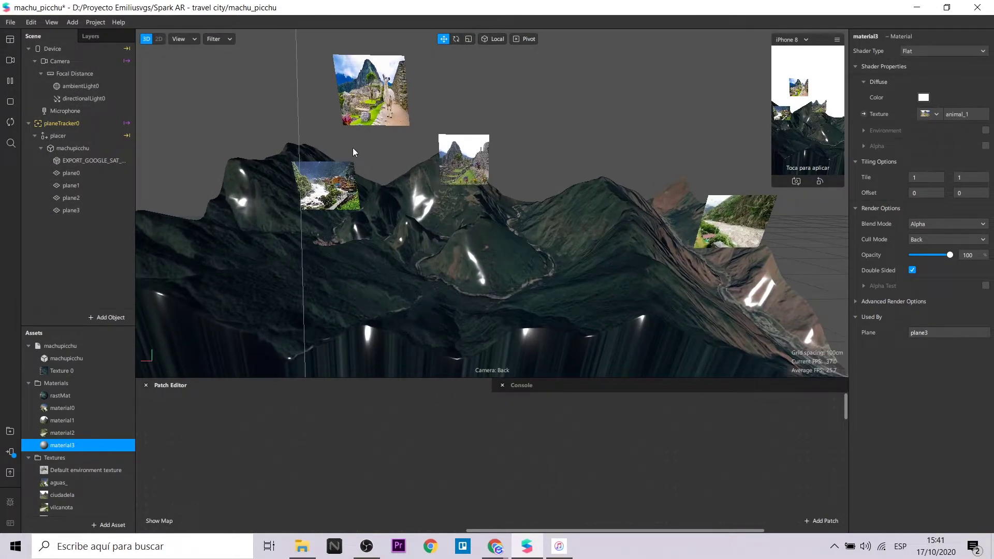
Step: Enlarge the llama image plane to about 2.49 in X scale and 2.243 in Y scale
{"action": "scroll", "coordinate": [354, 129], "scroll_direction": "up", "scroll_amount": 2}
{"action": "right_click_drag", "start_coordinate": [379, 173], "coordinate": [270, 148]}
{"action": "left_click", "coordinate": [289, 151]}
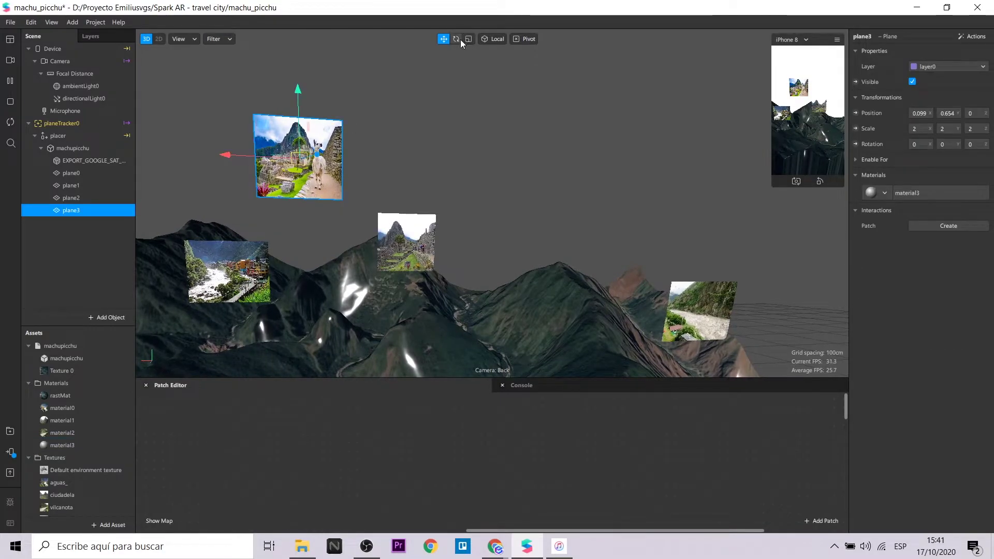
{"action": "left_click_drag", "start_coordinate": [300, 97], "coordinate": [279, 117]}
{"action": "left_click_drag", "start_coordinate": [229, 155], "coordinate": [244, 160]}
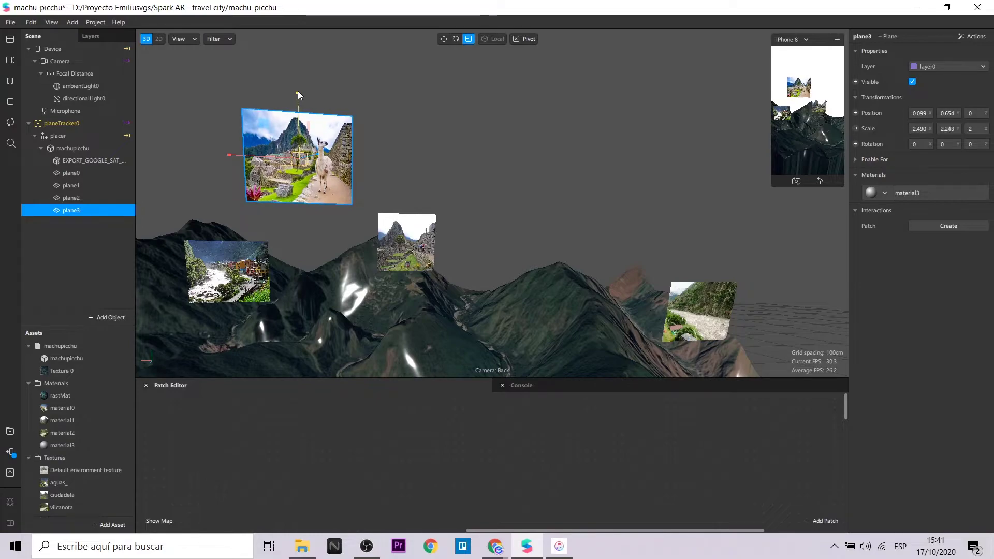
{"action": "left_click", "coordinate": [476, 138]}
{"action": "left_click_drag", "start_coordinate": [475, 138], "coordinate": [520, 179]}
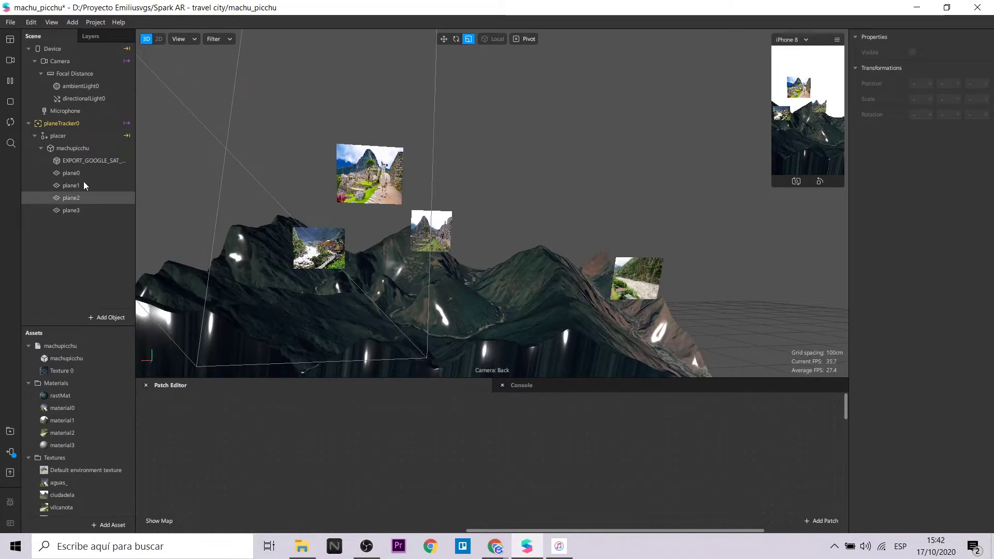
Step: Add another plane under machupicchu at about X -0.62, Y 0.570 and scale it to 3 on all axes
{"action": "left_click", "coordinate": [80, 149]}
{"action": "right_click", "coordinate": [80, 151]}
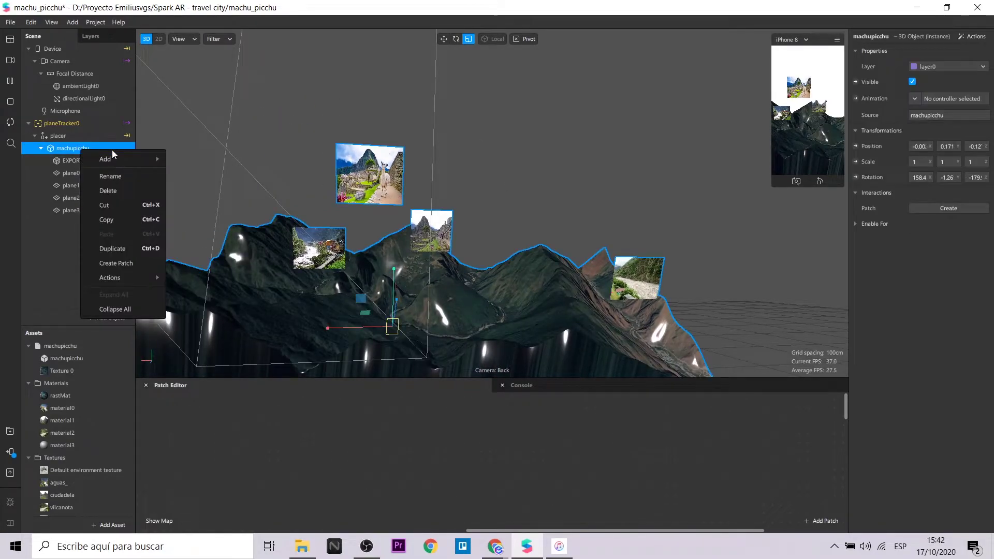
{"action": "mouse_move", "coordinate": [123, 161]}
{"action": "left_click", "coordinate": [224, 222]}
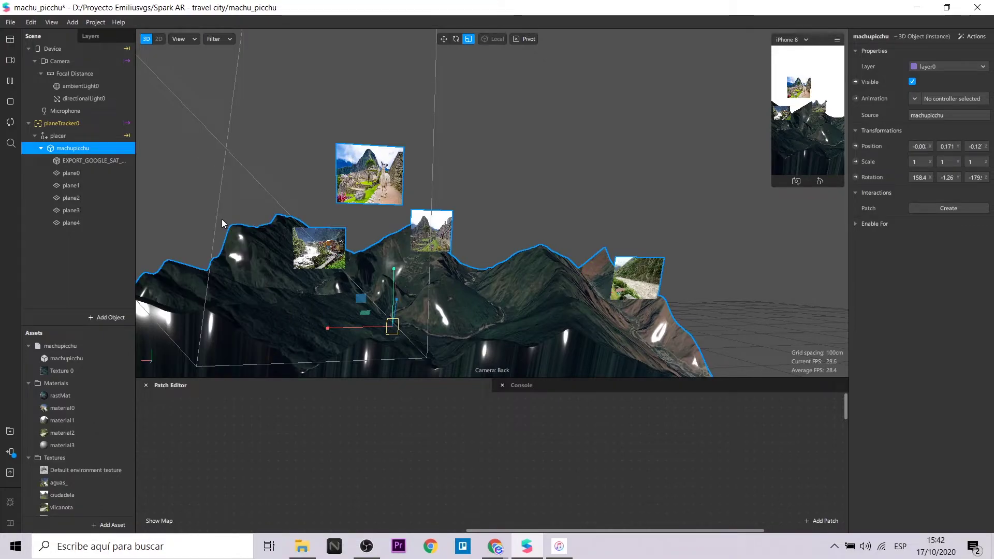
{"action": "left_click_drag", "start_coordinate": [395, 285], "coordinate": [396, 159]}
{"action": "left_click_drag", "start_coordinate": [359, 200], "coordinate": [508, 198]}
{"action": "left_click", "coordinate": [916, 129]}
{"action": "type", "text": "3\t3\t3"}
Step: Give plane4 a new double-sided Flat material and import the animal_2 image as its diffuse texture
{"action": "left_click", "coordinate": [987, 175]}
{"action": "left_click", "coordinate": [970, 253]}
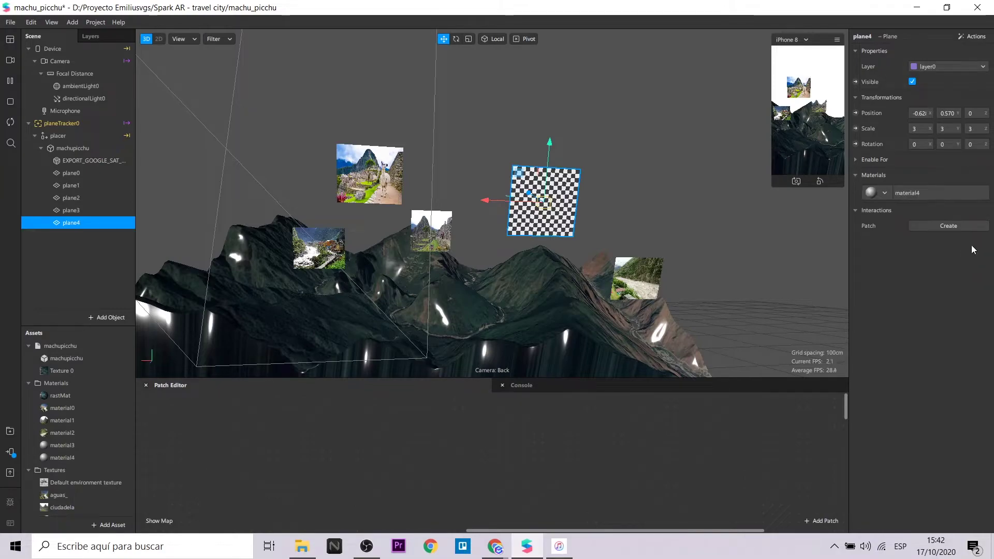
{"action": "left_click", "coordinate": [908, 192]}
{"action": "left_click", "coordinate": [932, 114]}
{"action": "left_click", "coordinate": [922, 221]}
{"action": "left_click", "coordinate": [375, 150]}
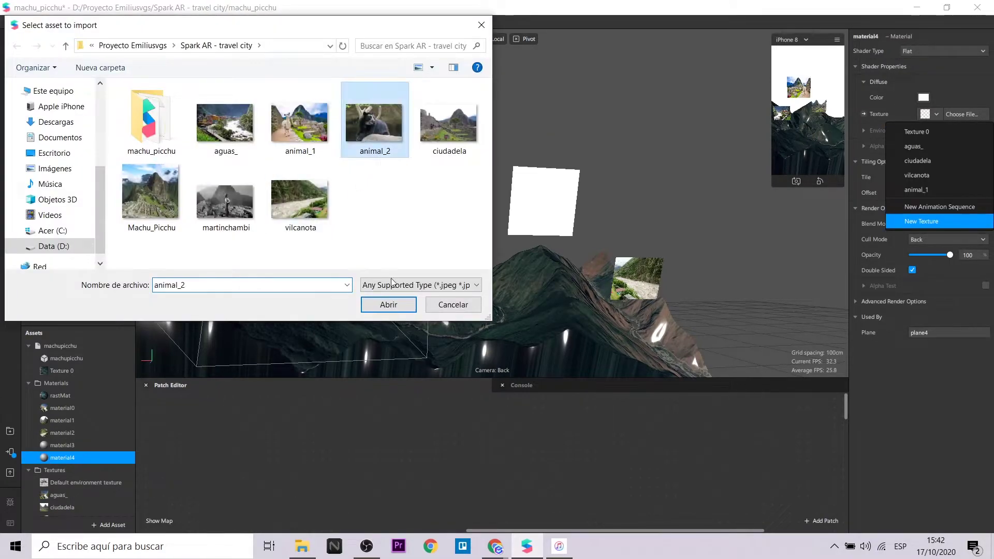
{"action": "double_click", "coordinate": [374, 156]}
{"action": "left_click_drag", "start_coordinate": [580, 200], "coordinate": [637, 222]}
{"action": "left_click_drag", "start_coordinate": [568, 216], "coordinate": [554, 237]}
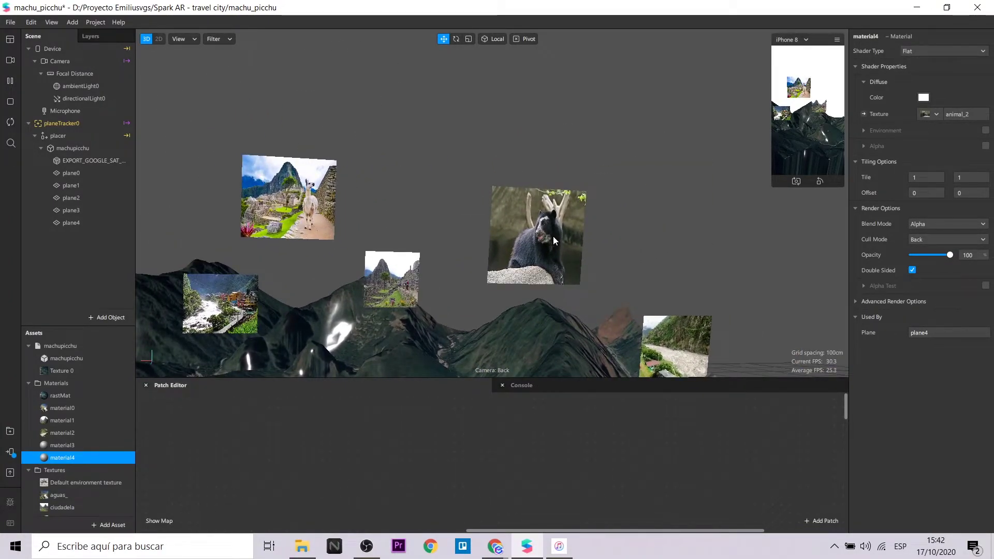
Step: Add a plane under machupicchu above the llama photo at about X -0.18, Y 0.899 and scale it to 3
{"action": "right_click", "coordinate": [110, 147]}
{"action": "mouse_move", "coordinate": [124, 156]}
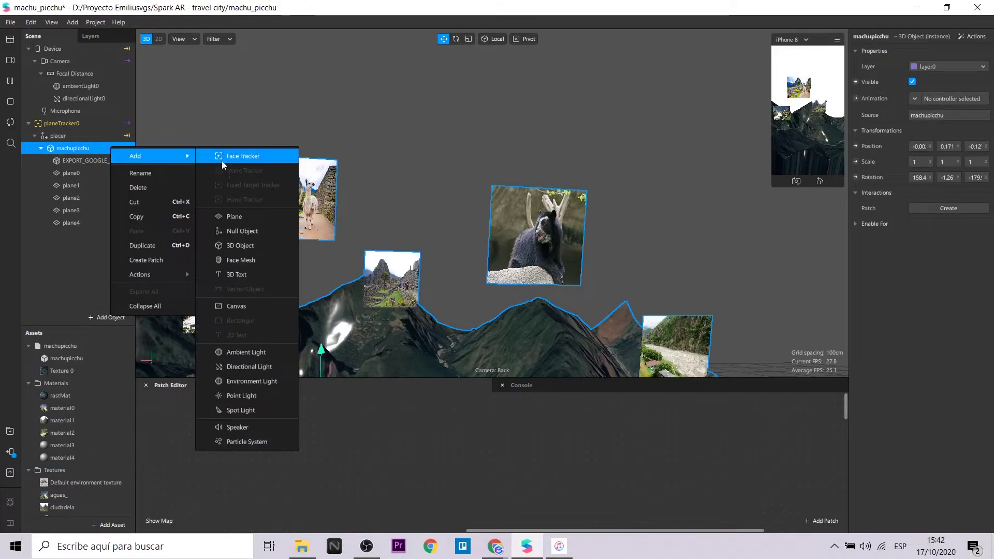
{"action": "left_click", "coordinate": [233, 217]}
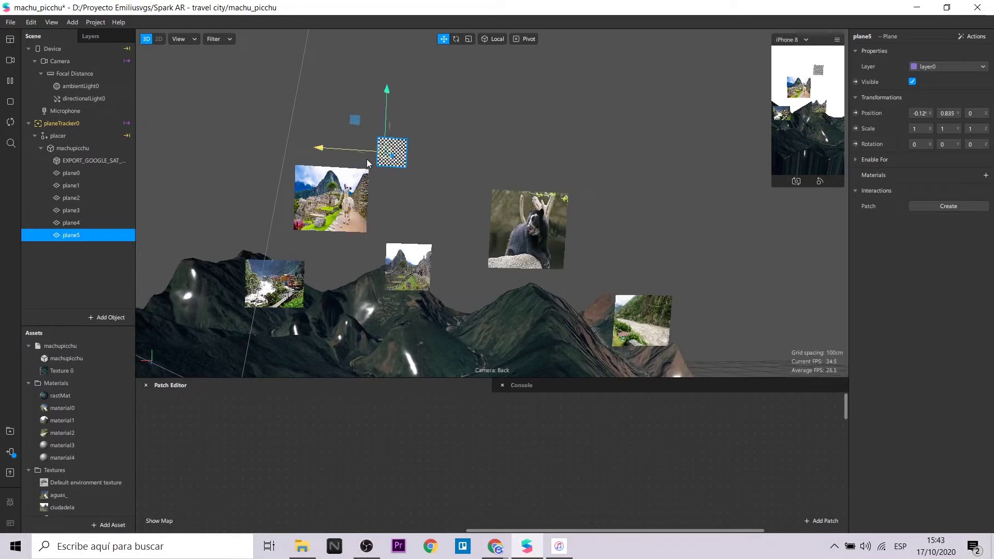
{"action": "type", "text": "3"}
{"action": "key", "text": "Tab"}
{"action": "type", "text": "3"}
Step: Give plane5 a new double-sided Flat material with the martinchambi image as its diffuse texture
{"action": "left_click", "coordinate": [986, 175]}
{"action": "left_click", "coordinate": [968, 282]}
{"action": "left_click", "coordinate": [945, 50]}
{"action": "left_click", "coordinate": [913, 60]}
{"action": "left_click", "coordinate": [936, 114]}
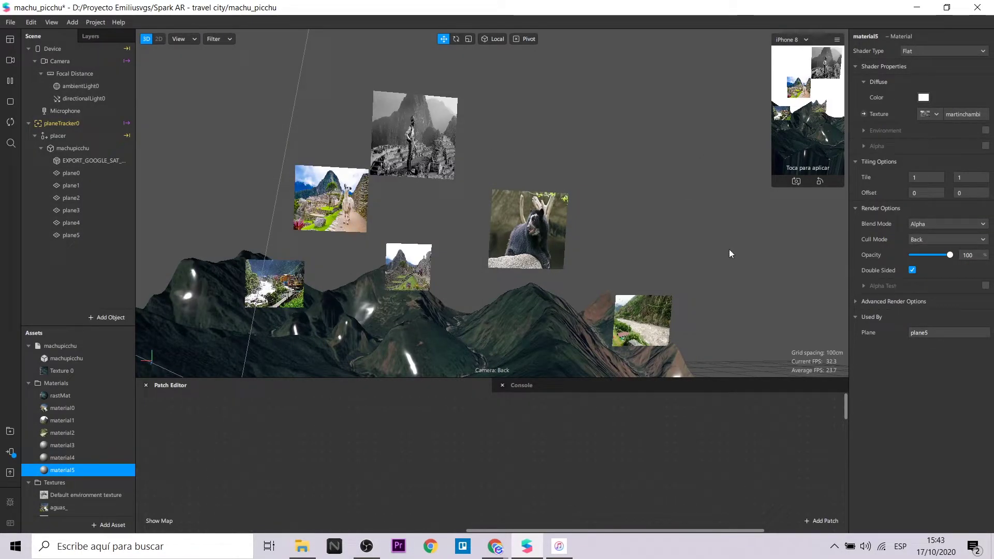
Step: Rotate the martinchambi image plane to about -179, -11.4, -180 degrees
{"action": "left_click", "coordinate": [434, 132]}
{"action": "left_click", "coordinate": [468, 39]}
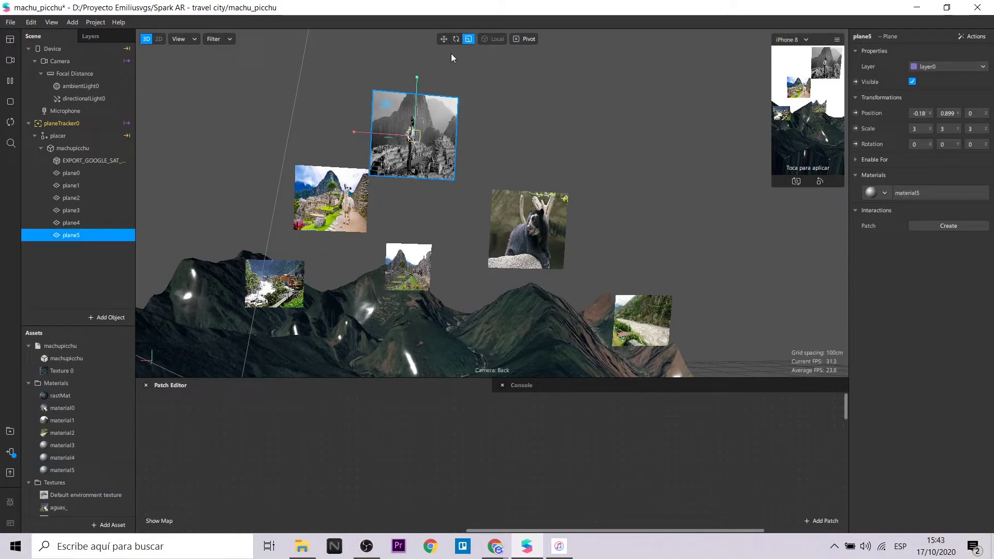
{"action": "left_click", "coordinate": [456, 39]}
{"action": "left_click_drag", "start_coordinate": [436, 136], "coordinate": [414, 134]}
{"action": "left_click", "coordinate": [444, 38]}
{"action": "scroll", "coordinate": [456, 156], "scroll_direction": "up", "scroll_amount": 1}
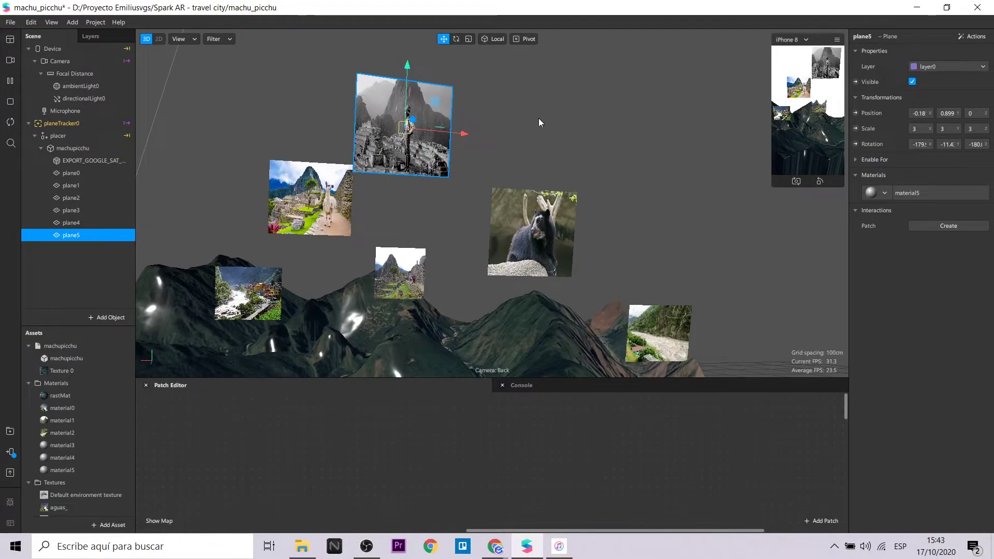
Step: Scale the martinchambi image plane to 5 on all axes and reposition it at about X -0.07, Y 0.800
{"action": "left_click", "coordinate": [461, 157]}
{"action": "scroll", "coordinate": [456, 157], "scroll_direction": "down", "scroll_amount": 4}
{"action": "left_click", "coordinate": [456, 158]}
{"action": "left_click", "coordinate": [917, 129]}
{"action": "type", "text": "5\t5\t5"}
{"action": "left_click_drag", "start_coordinate": [489, 157], "coordinate": [461, 163]}
{"action": "left_click_drag", "start_coordinate": [415, 94], "coordinate": [417, 116]}
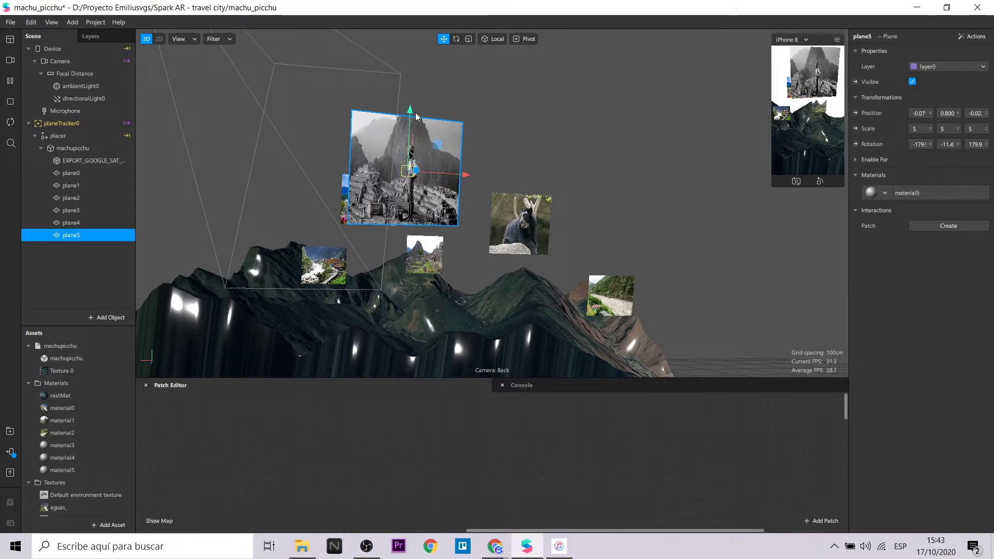
{"action": "left_click", "coordinate": [537, 119]}
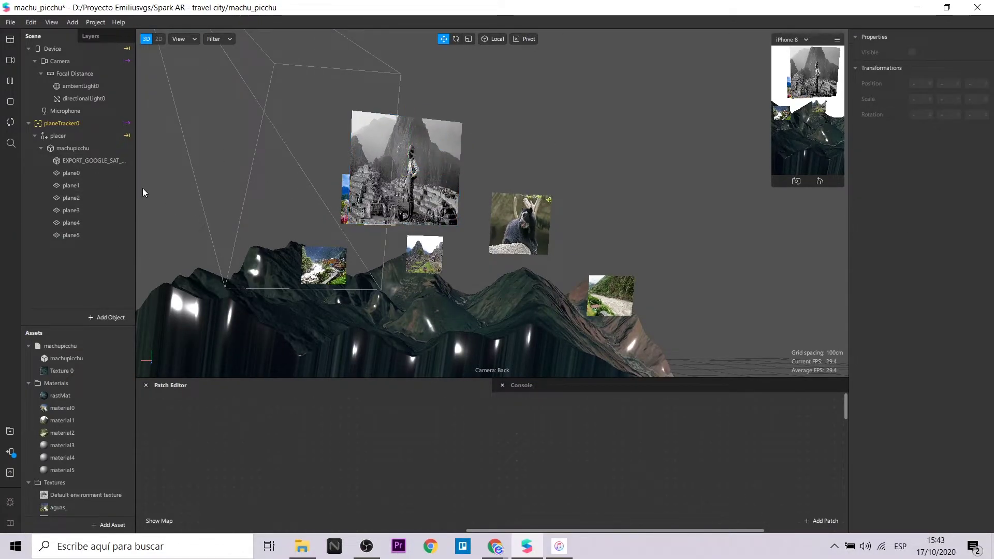
Step: Add a null object under machupicchu and nest plane0, plane1 and plane2 inside it
{"action": "left_click", "coordinate": [97, 151]}
{"action": "right_click", "coordinate": [97, 152]}
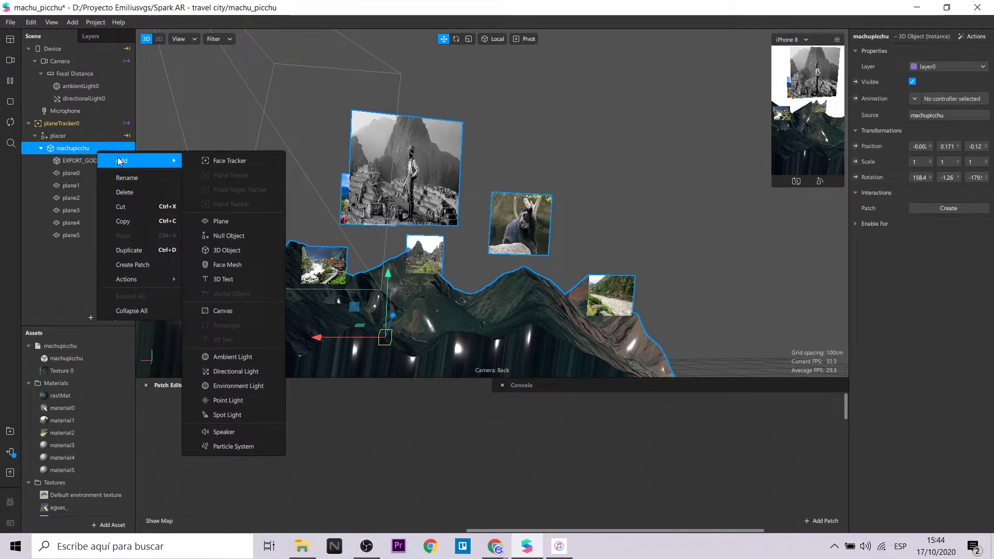
{"action": "mouse_move", "coordinate": [142, 160]}
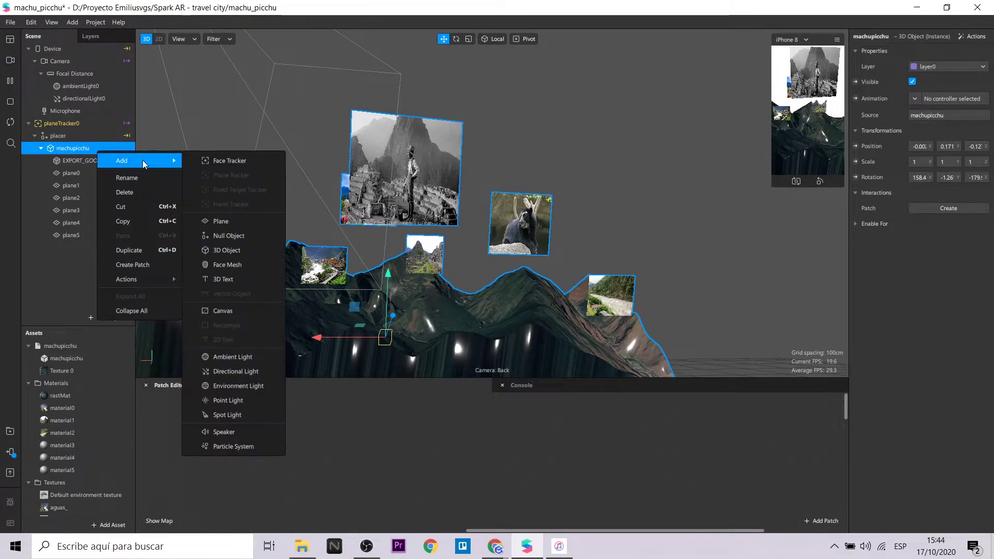
{"action": "left_click", "coordinate": [224, 235]}
{"action": "left_click", "coordinate": [89, 175]}
{"action": "left_click", "coordinate": [85, 197], "text": "shift"}
{"action": "left_click_drag", "start_coordinate": [85, 197], "coordinate": [98, 219]}
{"action": "left_click_drag", "start_coordinate": [91, 254], "coordinate": [91, 252]}
{"action": "left_click", "coordinate": [83, 272]}
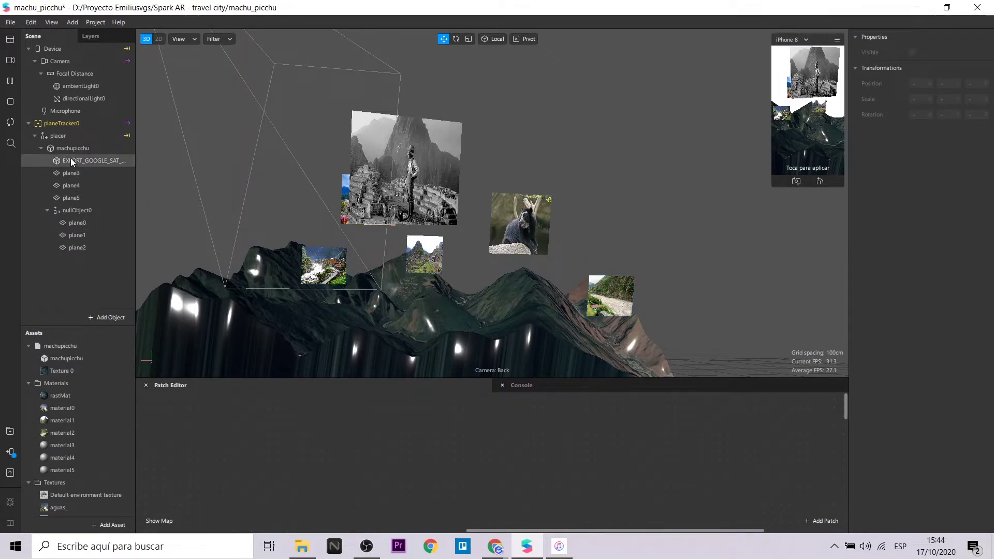
Step: Add a second null object under machupicchu and nest plane3 and plane4 inside it
{"action": "left_click", "coordinate": [72, 148]}
{"action": "right_click", "coordinate": [72, 149]}
{"action": "mouse_move", "coordinate": [103, 158]}
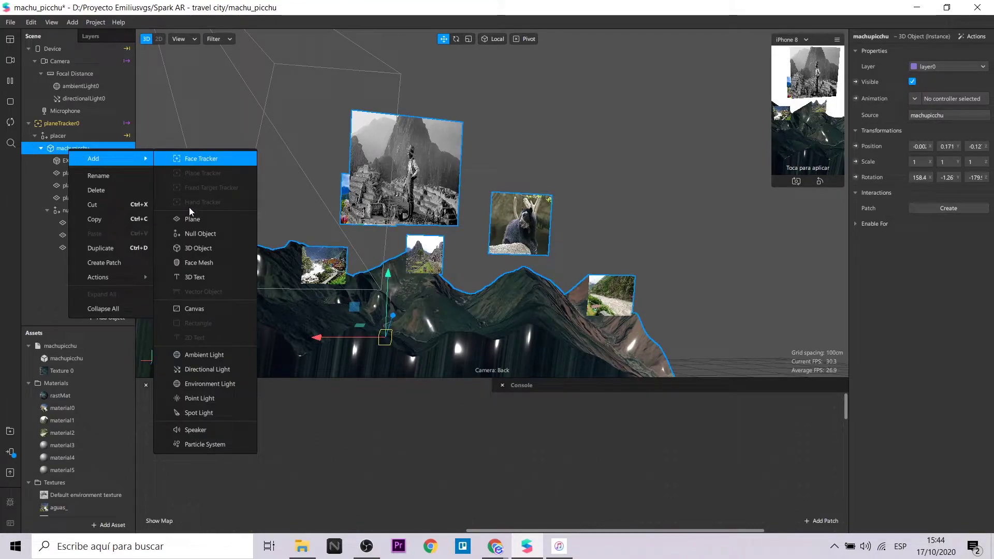
{"action": "left_click", "coordinate": [194, 234]}
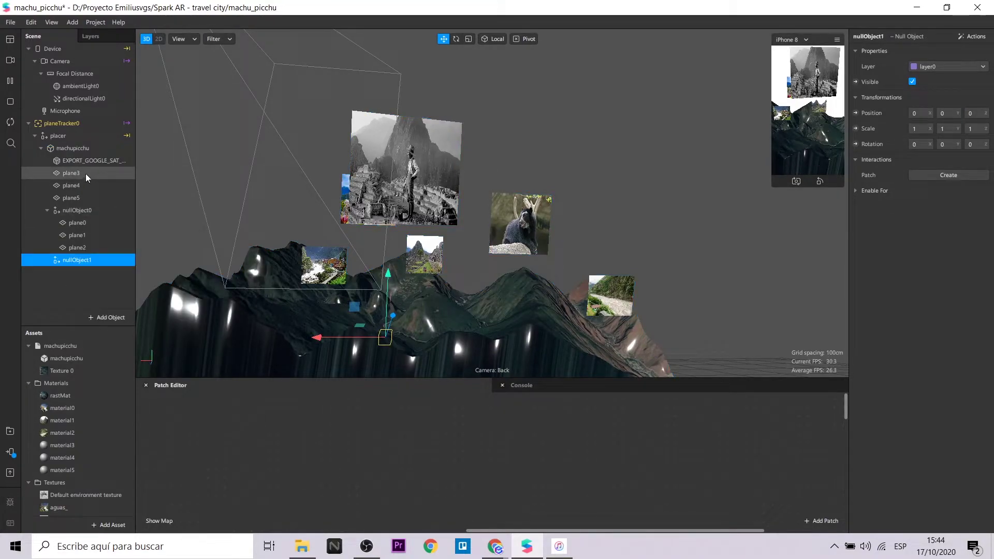
{"action": "left_click", "coordinate": [71, 173]}
{"action": "left_click", "coordinate": [80, 186], "text": "shift"}
{"action": "left_click_drag", "start_coordinate": [80, 185], "coordinate": [129, 259]}
Step: Add a third null object under machupicchu and nest plane5 inside it
{"action": "left_click", "coordinate": [62, 146]}
{"action": "right_click", "coordinate": [62, 146]}
{"action": "mouse_move", "coordinate": [82, 154]}
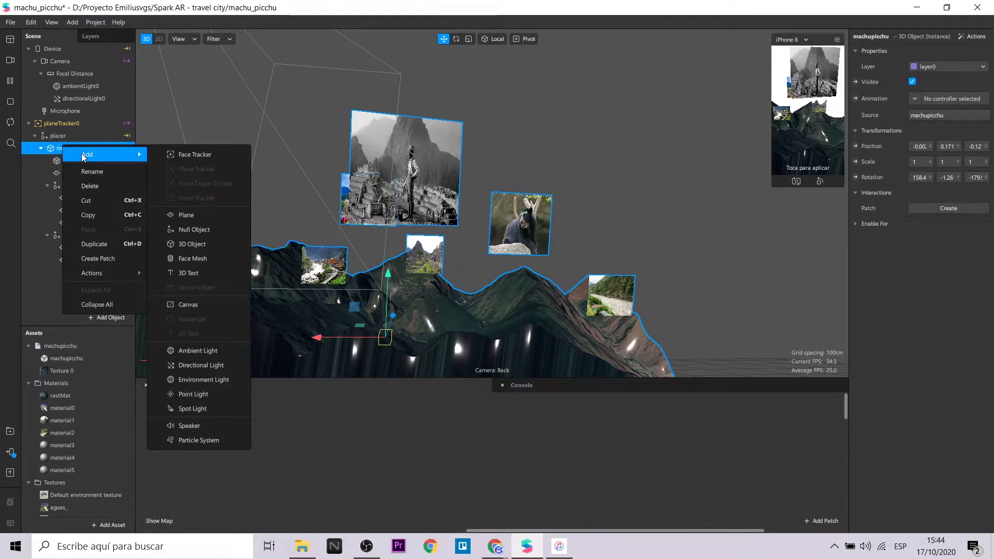
{"action": "left_click", "coordinate": [189, 230]}
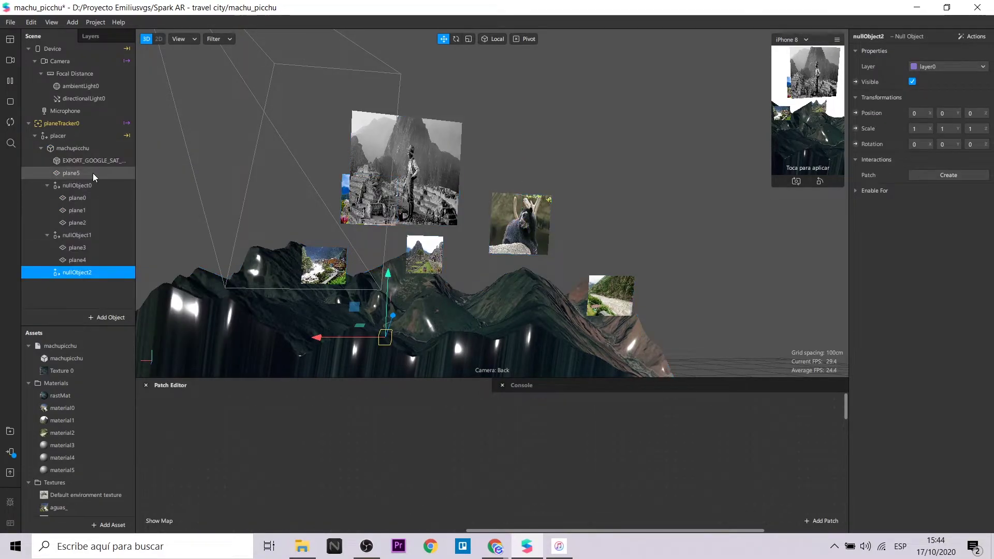
{"action": "left_click_drag", "start_coordinate": [83, 174], "coordinate": [90, 296]}
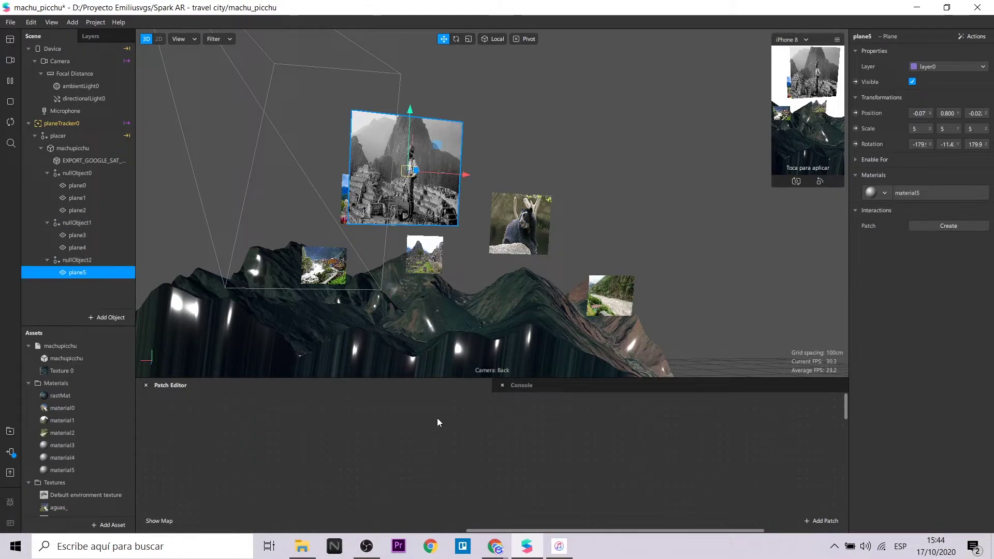
{"action": "left_click", "coordinate": [499, 160]}
Step: Create Visible property patches for nullObject0, nullObject1 and nullObject2 and stack them in order in the patch graph
{"action": "left_click", "coordinate": [98, 174]}
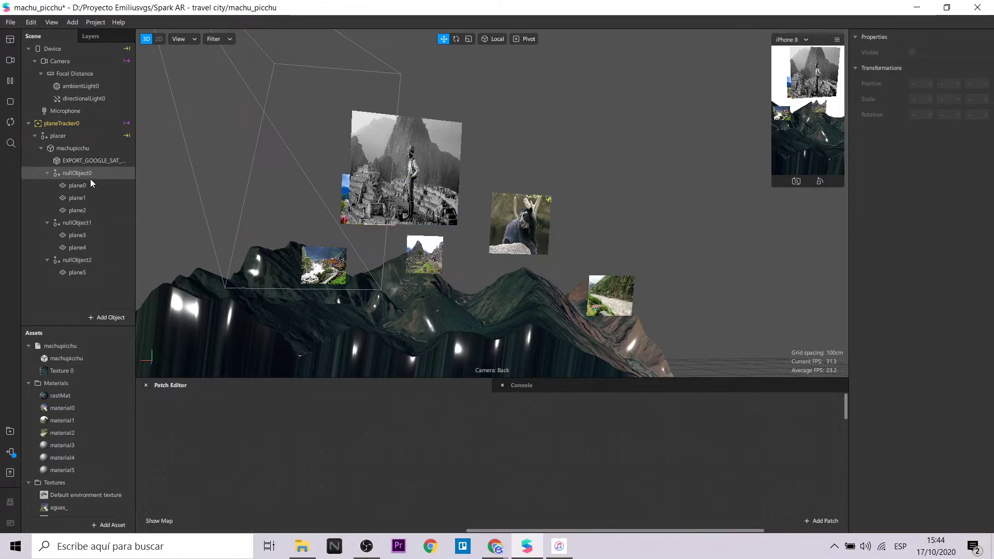
{"action": "left_click", "coordinate": [90, 223], "text": "ctrl"}
{"action": "left_click", "coordinate": [89, 260], "text": "ctrl"}
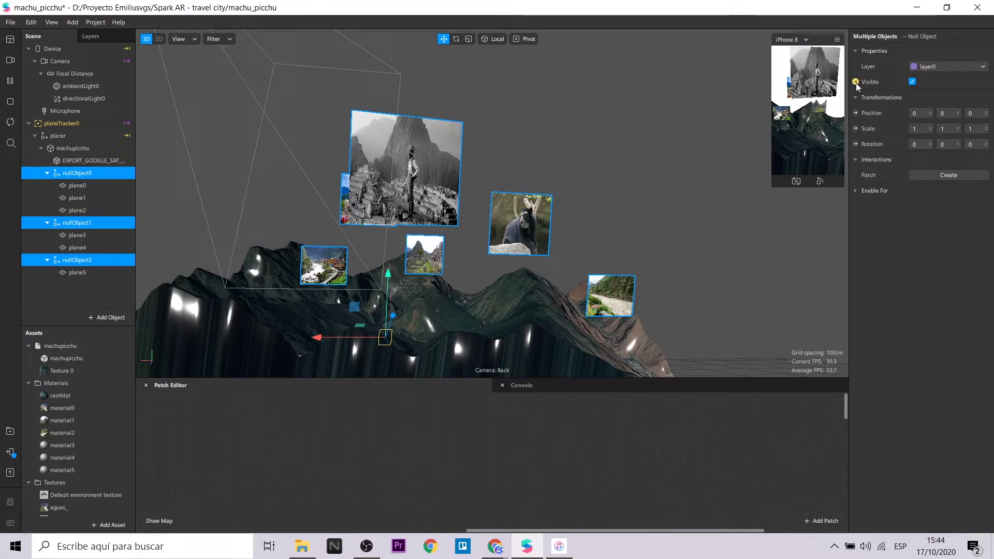
{"action": "mouse_move", "coordinate": [504, 473]}
{"action": "left_mouse_down"}
{"action": "mouse_move", "coordinate": [509, 433]}
{"action": "mouse_move", "coordinate": [529, 468]}
{"action": "mouse_move", "coordinate": [458, 444]}
{"action": "mouse_move", "coordinate": [555, 439]}
{"action": "mouse_move", "coordinate": [493, 474]}
{"action": "left_mouse_up"}
{"action": "left_click_drag", "start_coordinate": [450, 447], "coordinate": [514, 440]}
{"action": "left_click_drag", "start_coordinate": [495, 472], "coordinate": [477, 428]}
{"action": "left_click_drag", "start_coordinate": [517, 440], "coordinate": [480, 459]}
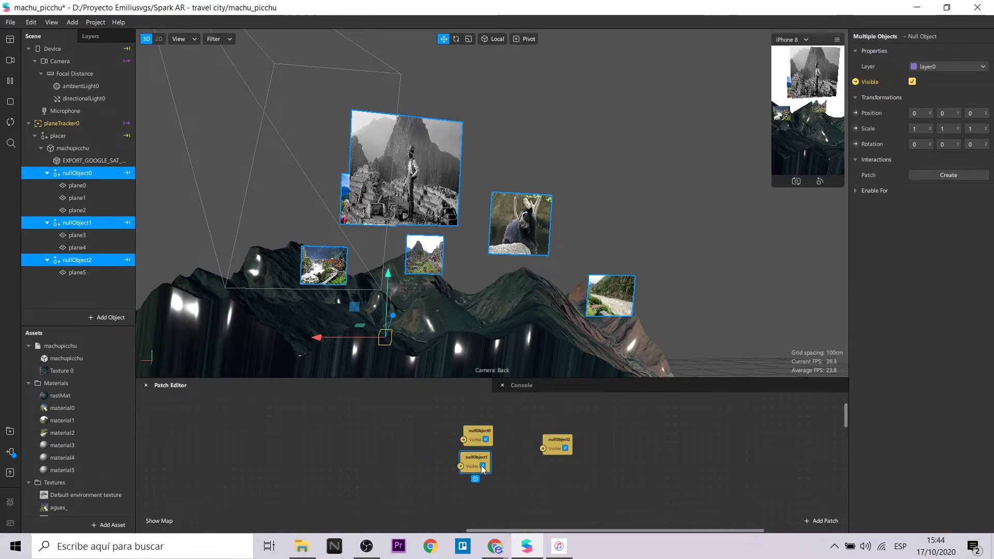
{"action": "left_click_drag", "start_coordinate": [559, 440], "coordinate": [488, 484]}
{"action": "left_click_drag", "start_coordinate": [434, 440], "coordinate": [492, 498]}
{"action": "left_click_drag", "start_coordinate": [477, 457], "coordinate": [550, 449]}
Step: Add a Screen Tap patch and place it well ahead of the three null object visibility patches
{"action": "double_click", "coordinate": [364, 438]}
{"action": "type", "text": "scree"}
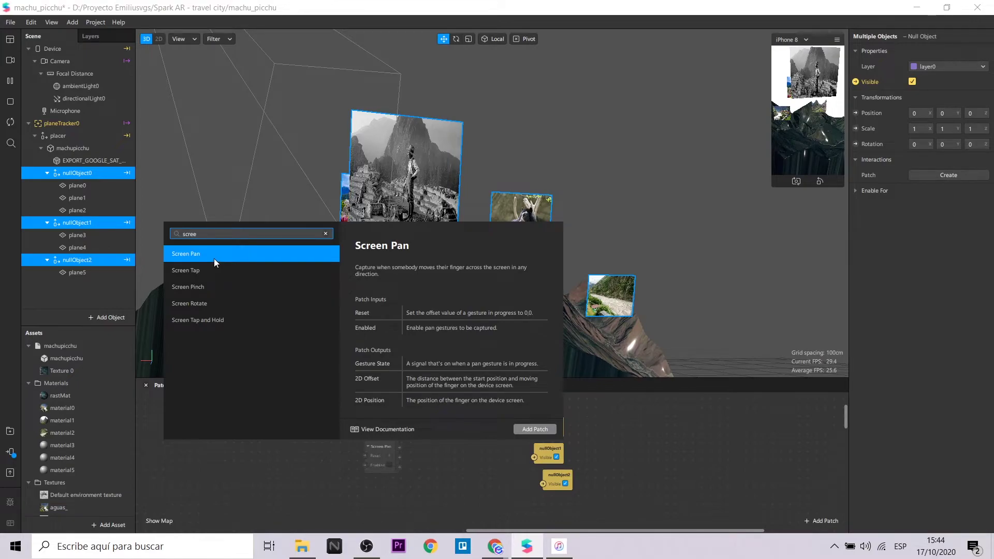
{"action": "left_click", "coordinate": [215, 270]}
{"action": "left_click", "coordinate": [536, 430]}
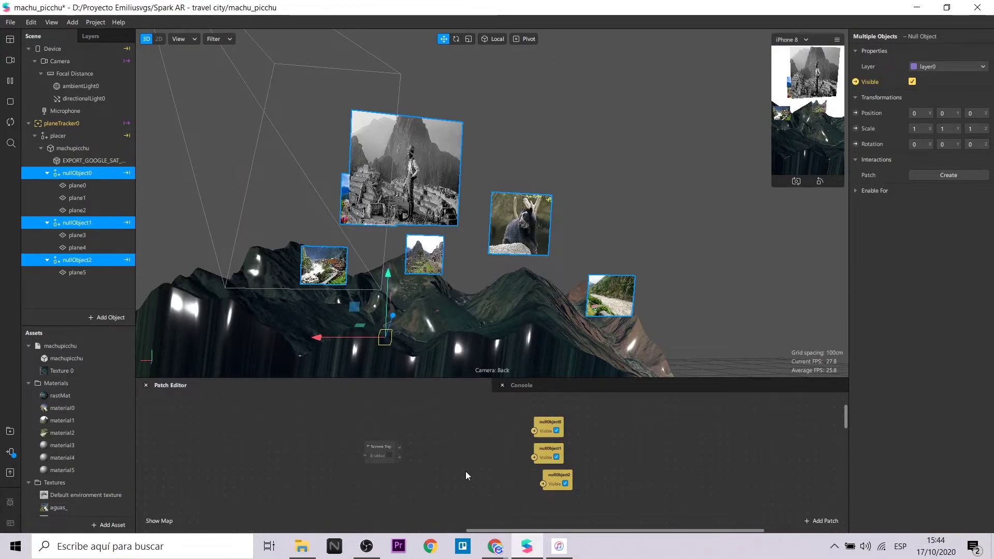
{"action": "scroll", "coordinate": [467, 472], "scroll_direction": "up", "scroll_amount": 2}
{"action": "left_click_drag", "start_coordinate": [354, 439], "coordinate": [245, 464]}
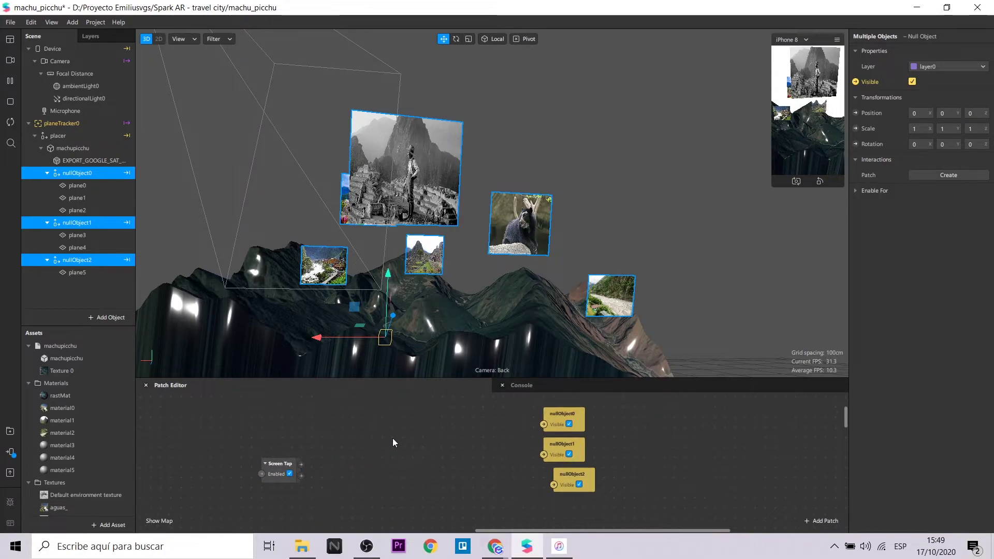
Step: Add a Counter patch after the Screen Tap, drive its Increase input from the tap, and set its maximum count to 2
{"action": "right_click", "coordinate": [392, 440]}
{"action": "type", "text": "c"}
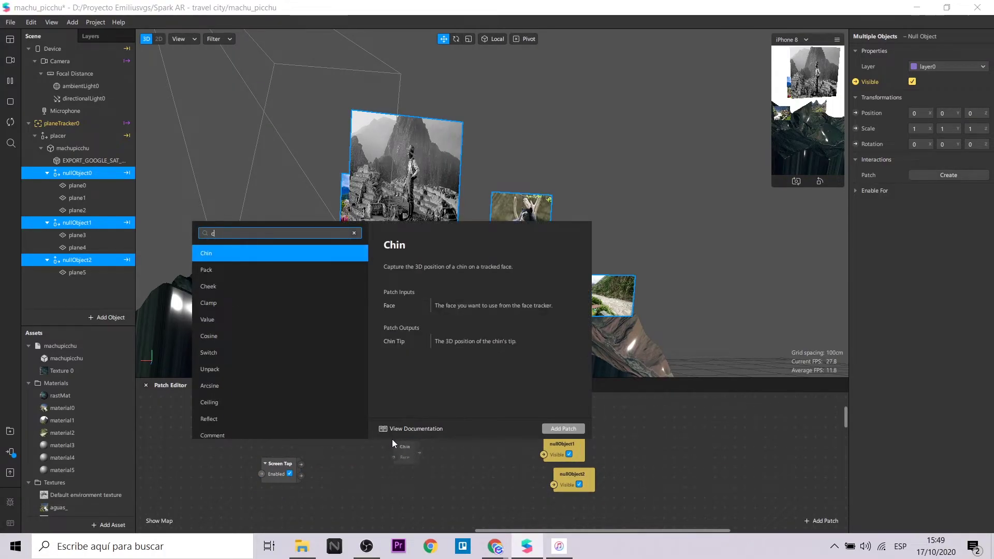
{"action": "type", "text": "p"}
{"action": "key", "text": "BackSpace"}
{"action": "type", "text": "ou"}
{"action": "key", "text": "Return"}
{"action": "left_click_drag", "start_coordinate": [434, 449], "coordinate": [381, 425]}
{"action": "left_click_drag", "start_coordinate": [301, 465], "coordinate": [342, 434]}
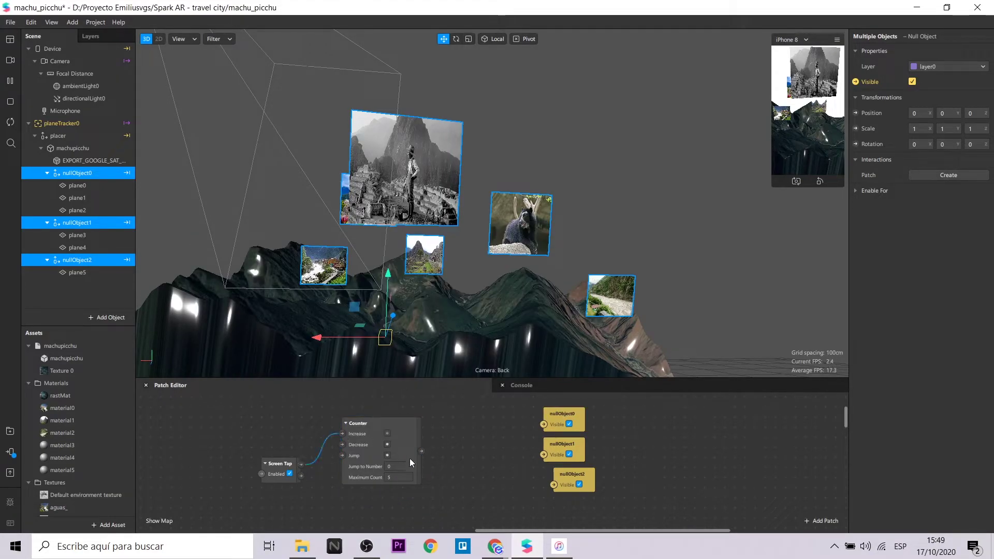
{"action": "left_click", "coordinate": [452, 470]}
Step: Add an Equals Exactly patch and place it between the Counter and the null object visibility patches
{"action": "double_click", "coordinate": [458, 427]}
{"action": "type", "text": "eq"}
{"action": "left_click", "coordinate": [318, 268]}
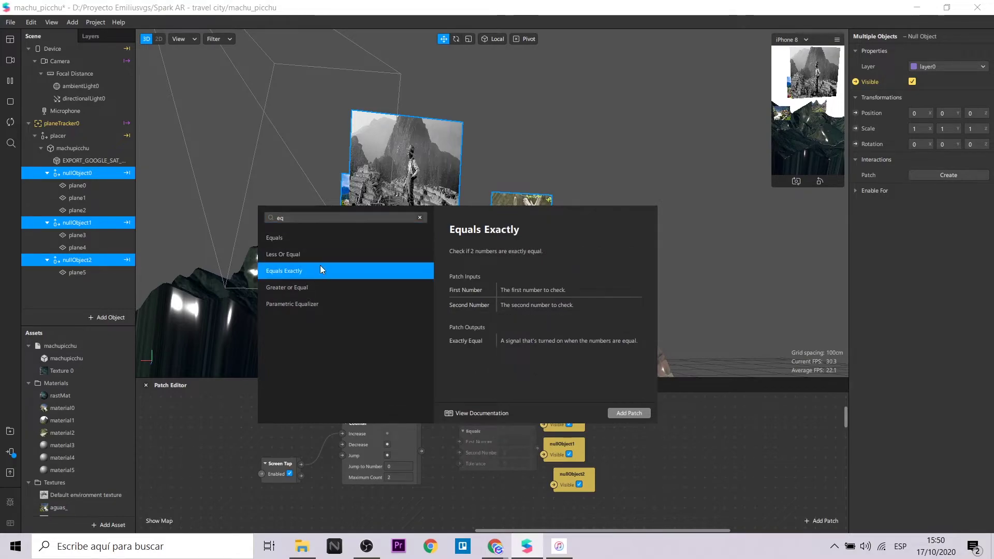
{"action": "left_click", "coordinate": [629, 414]}
{"action": "mouse_move", "coordinate": [414, 430]}
{"action": "left_mouse_down"}
{"action": "mouse_move", "coordinate": [382, 433]}
{"action": "mouse_move", "coordinate": [412, 432]}
{"action": "left_mouse_up"}
{"action": "left_click", "coordinate": [472, 406]}
{"action": "left_click_drag", "start_coordinate": [471, 405], "coordinate": [467, 407]}
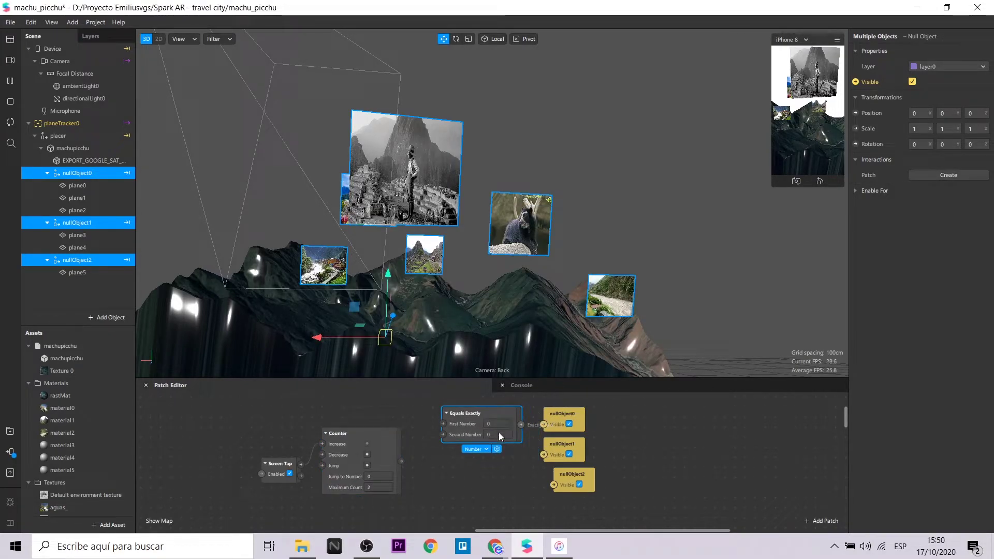
Step: Duplicate the Equals Exactly patch twice and set the copies' second numbers to 1 and 2
{"action": "key", "text": "ctrl+d"}
{"action": "key", "text": "ctrl+d"}
{"action": "left_click", "coordinate": [489, 476]}
{"action": "type", "text": "1"}
{"action": "left_click", "coordinate": [509, 515]}
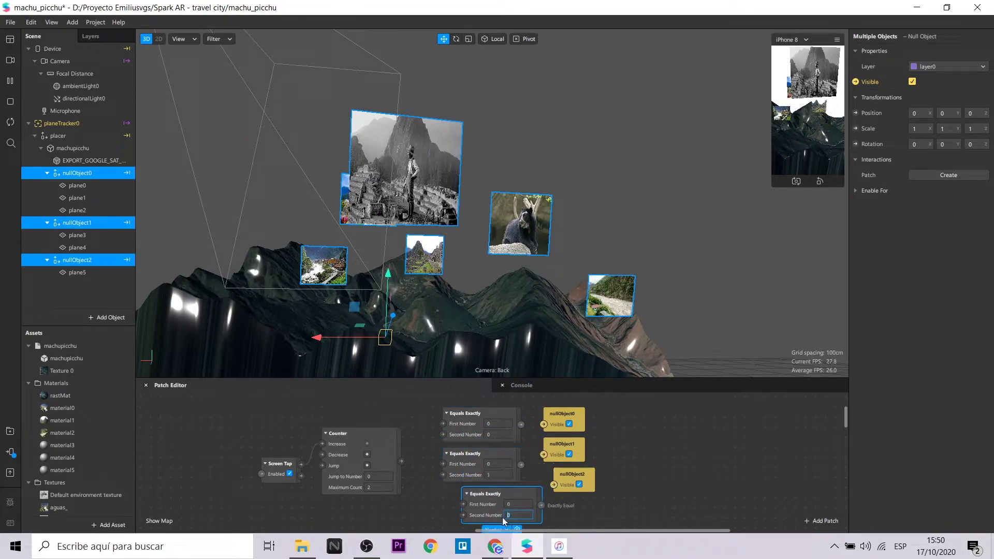
{"action": "type", "text": "2"}
{"action": "left_click", "coordinate": [585, 514]}
Step: Wire the Counter through the three Equals Exactly patches to the null objects' Visible inputs and test a tap in the simulator
{"action": "left_click_drag", "start_coordinate": [524, 424], "coordinate": [544, 454]}
{"action": "left_click_drag", "start_coordinate": [541, 505], "coordinate": [554, 485]}
{"action": "left_click_drag", "start_coordinate": [402, 461], "coordinate": [427, 431]}
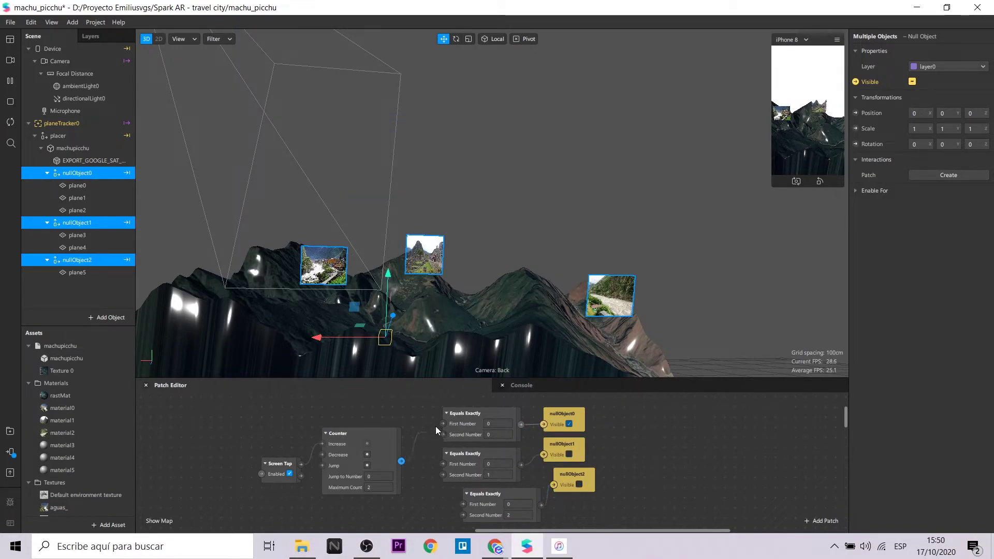
{"action": "left_click_drag", "start_coordinate": [439, 465], "coordinate": [443, 465]}
{"action": "left_click_drag", "start_coordinate": [402, 461], "coordinate": [463, 506]}
{"action": "left_click", "coordinate": [814, 150]}
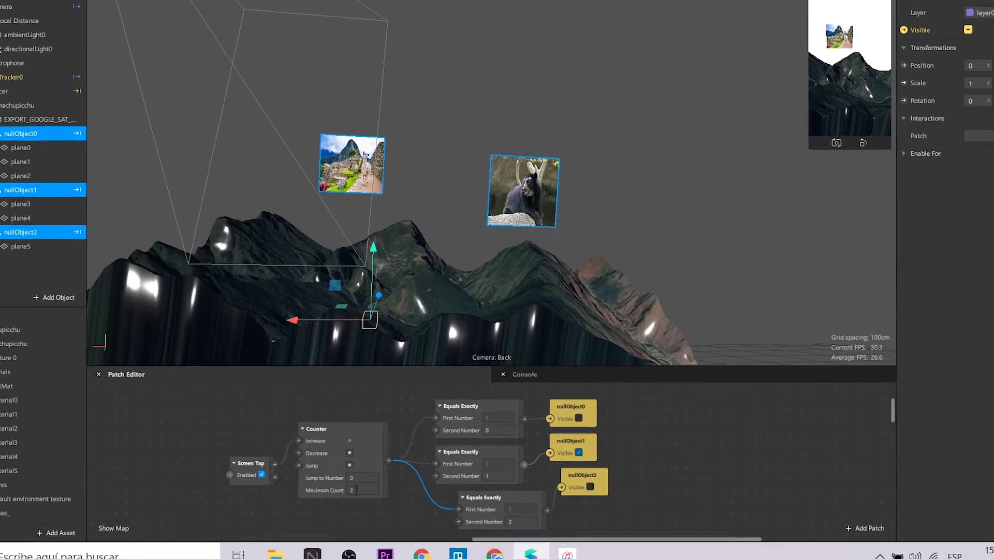
Step: Set the Counter's maximum count to 3 and test the photo groups with taps in the simulator
{"action": "double_click", "coordinate": [355, 491]}
{"action": "type", "text": "3"}
{"action": "key", "text": "Return"}
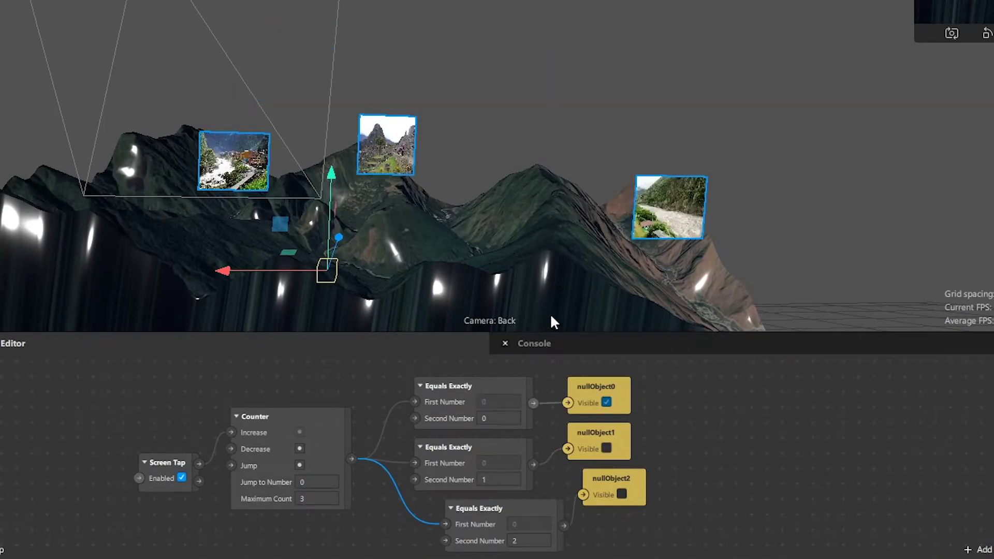
{"action": "left_click", "coordinate": [769, 411]}
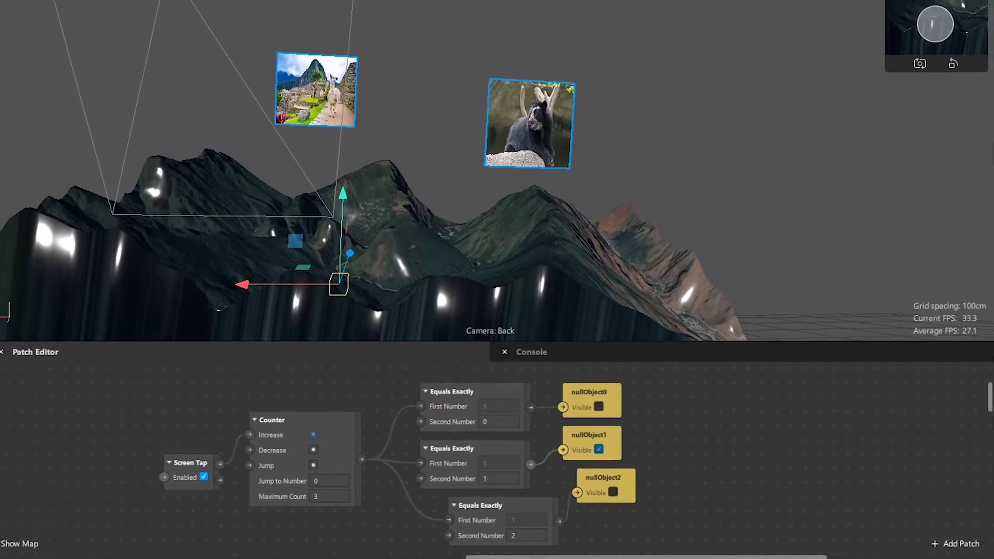
{"action": "left_click", "coordinate": [869, 5]}
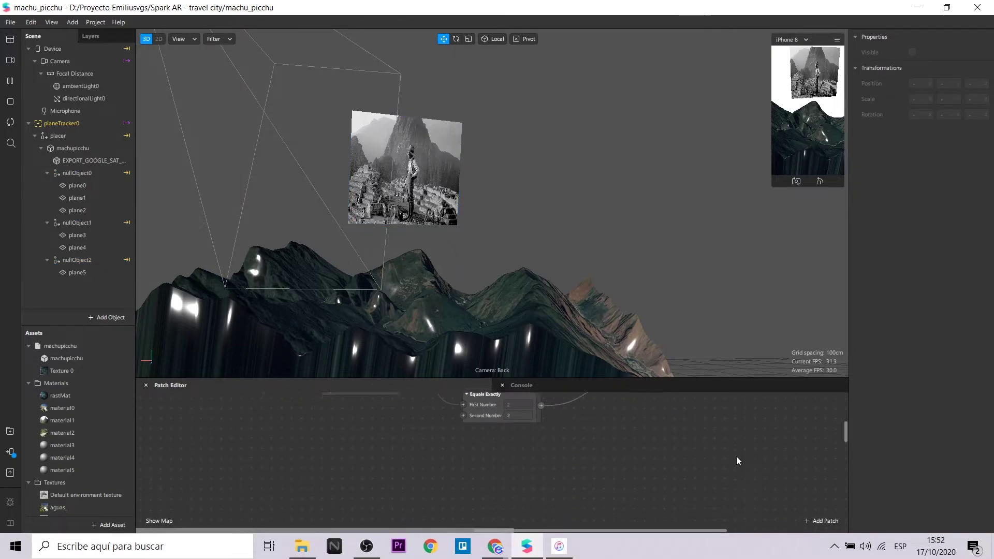
Step: Delete the plane placement patches Screen Tap, Plane Select, planeTracker and Plane Finder from the Manipulation group, and save the project
{"action": "left_click_drag", "start_coordinate": [586, 535], "coordinate": [435, 534]}
{"action": "scroll", "coordinate": [456, 497], "scroll_direction": "down", "scroll_amount": 5}
{"action": "scroll", "coordinate": [394, 475], "scroll_direction": "up", "scroll_amount": 1}
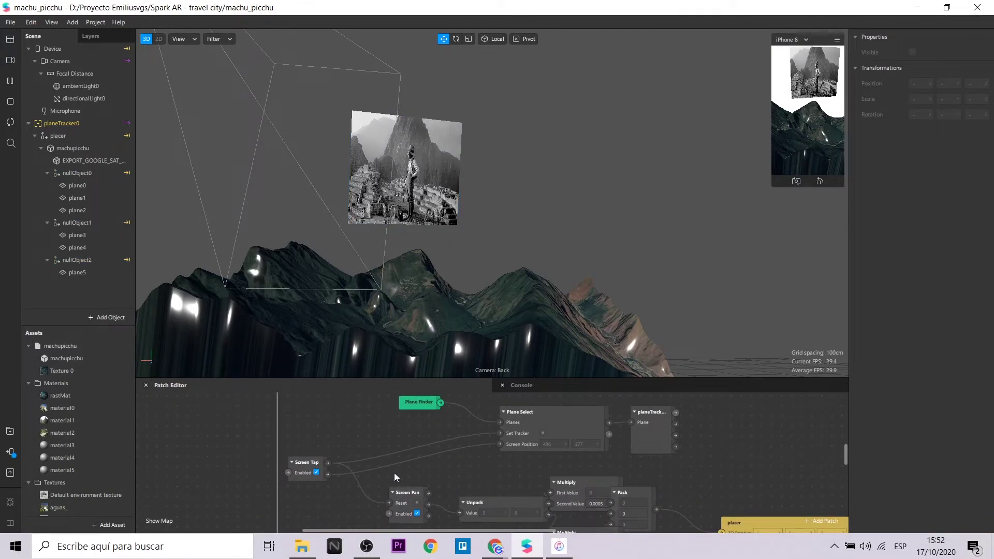
{"action": "left_click", "coordinate": [303, 462]}
{"action": "key", "text": "Delete"}
{"action": "left_click", "coordinate": [543, 409]}
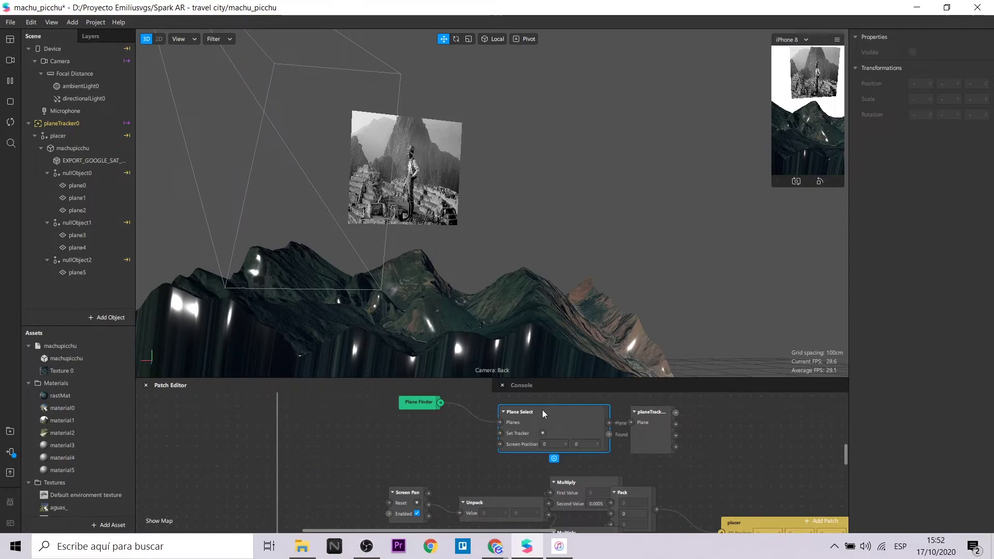
{"action": "key", "text": "Delete"}
{"action": "key", "text": "Delete"}
{"action": "left_click", "coordinate": [417, 402]}
{"action": "key", "text": "Delete"}
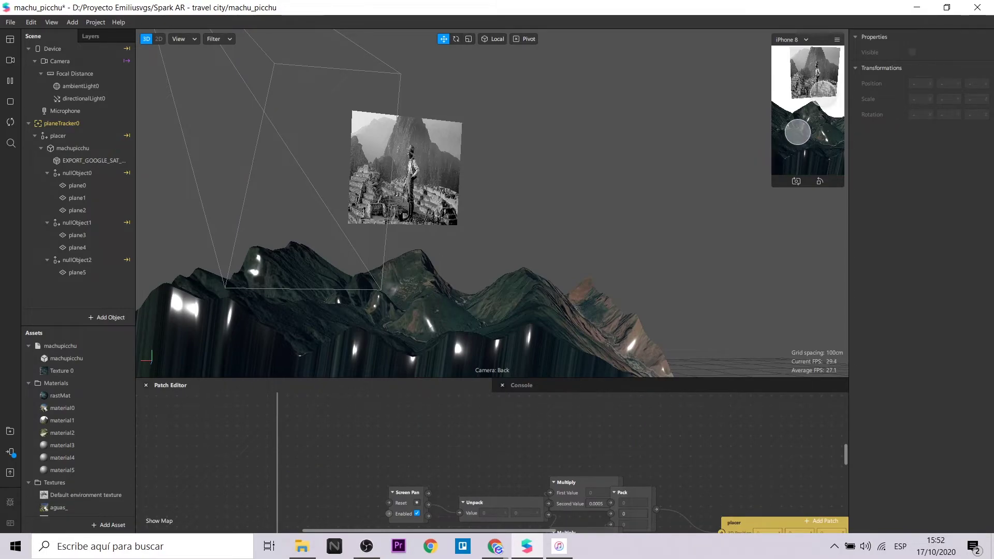
{"action": "key", "text": "ctrl+s"}
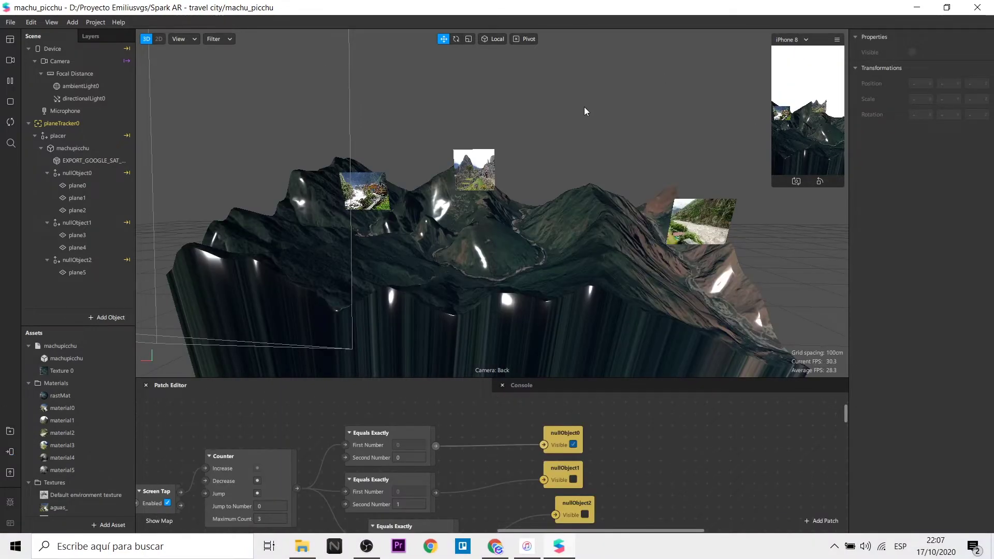
Step: Import the 90s Sitcom Theme Outro 01, Intro Short 01 and Intro 01 music clips from the AR Library
{"action": "left_click", "coordinate": [10, 434]}
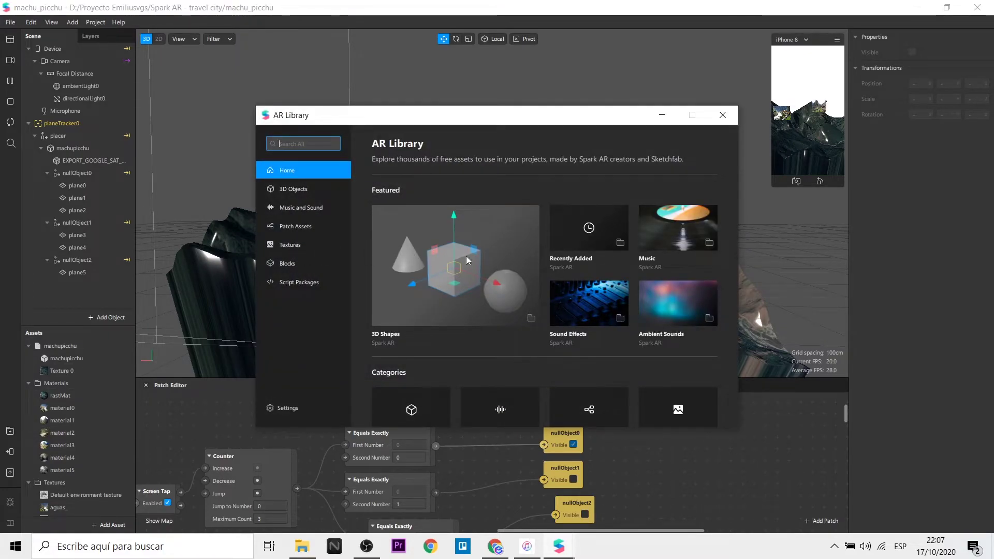
{"action": "scroll", "coordinate": [480, 262], "scroll_direction": "down", "scroll_amount": 1}
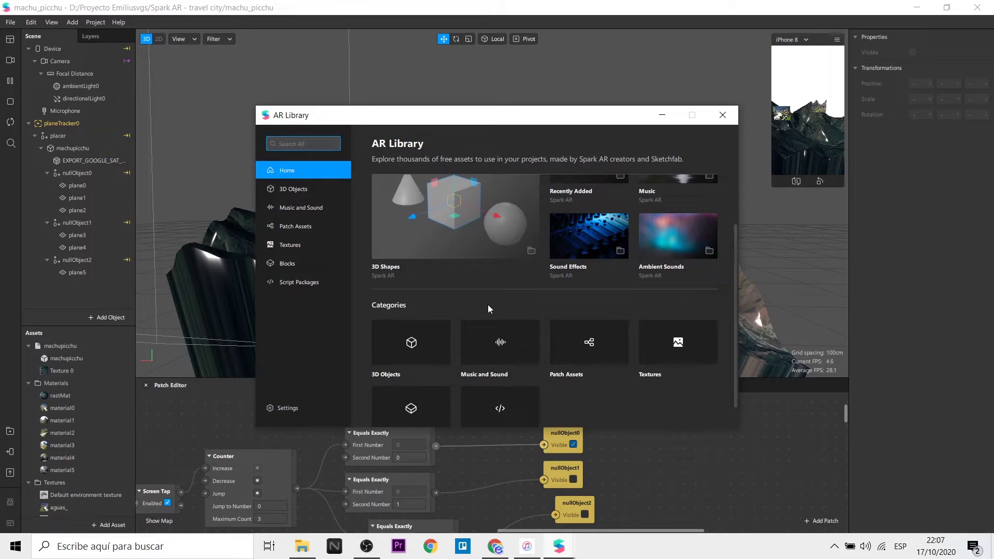
{"action": "left_click", "coordinate": [490, 324]}
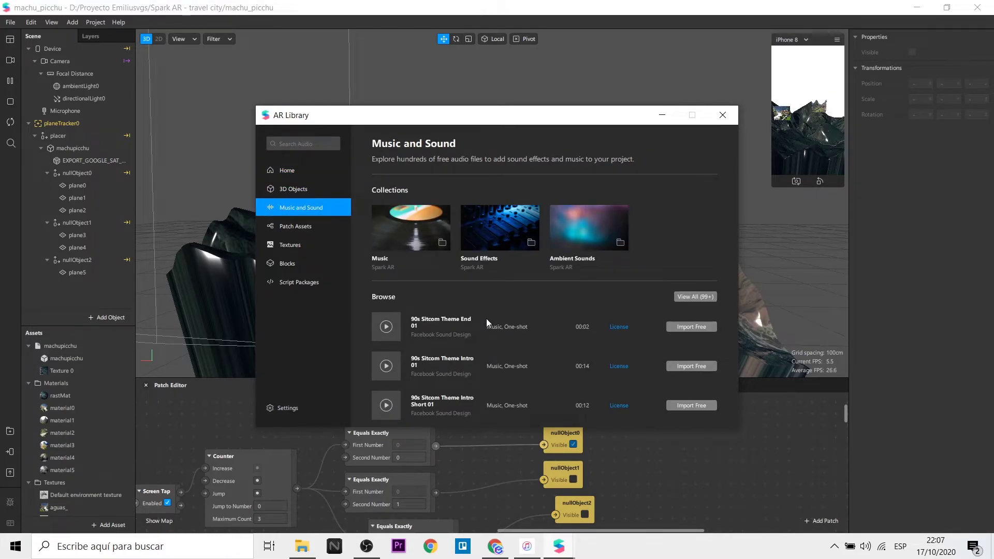
{"action": "scroll", "coordinate": [416, 252], "scroll_direction": "down", "scroll_amount": 2}
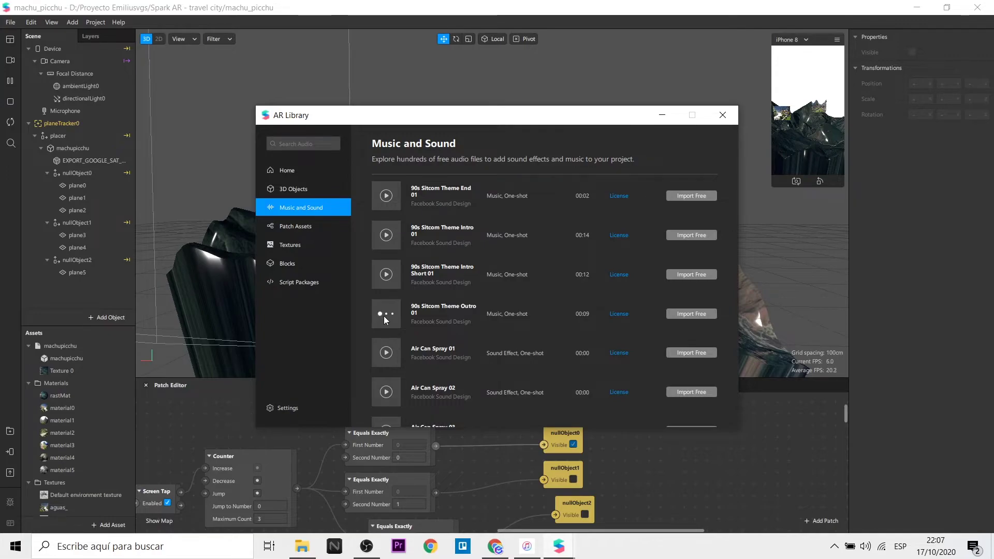
{"action": "left_click", "coordinate": [703, 314]}
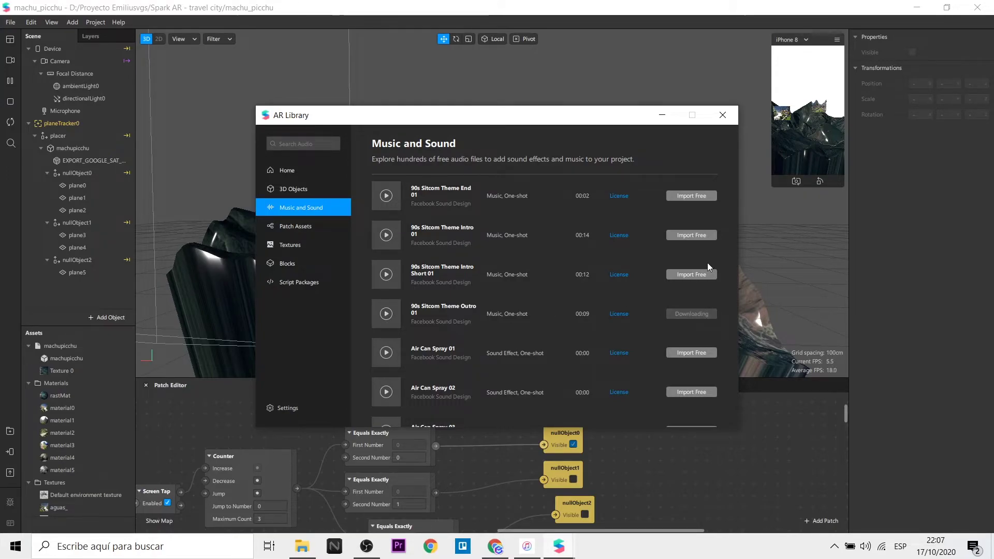
{"action": "left_click", "coordinate": [692, 275]}
{"action": "left_click", "coordinate": [697, 234]}
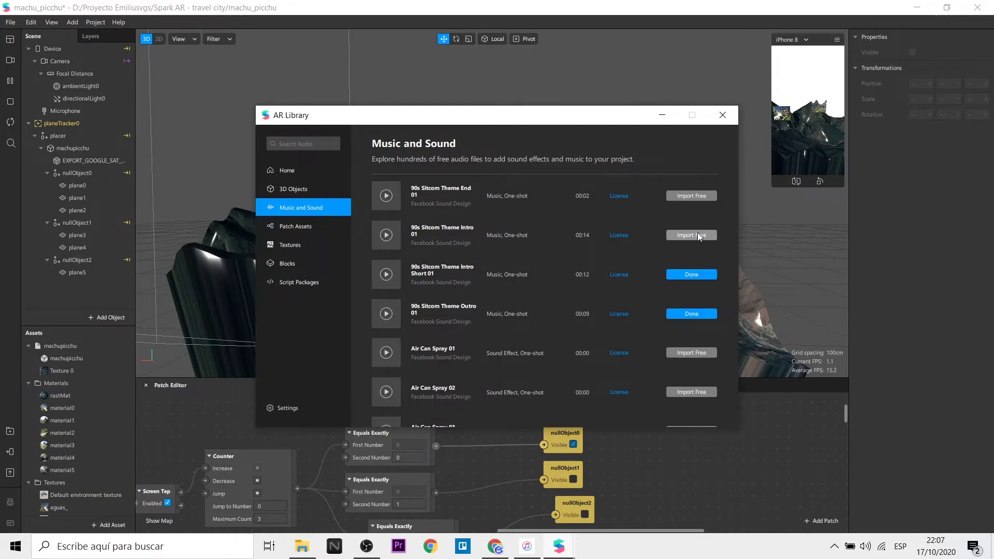
{"action": "left_click", "coordinate": [723, 115]}
Step: Add multi-clip patches for the 90s Sitcom Theme Outro audio asset and locate them in the patch graph
{"action": "scroll", "coordinate": [78, 449], "scroll_direction": "down", "scroll_amount": 3}
{"action": "scroll", "coordinate": [81, 451], "scroll_direction": "down", "scroll_amount": 2}
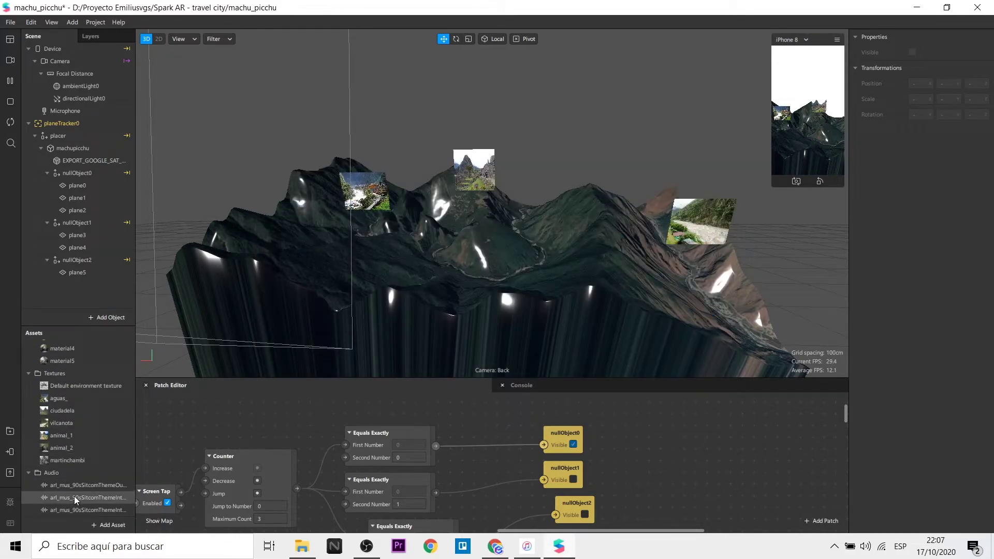
{"action": "left_click", "coordinate": [80, 485]}
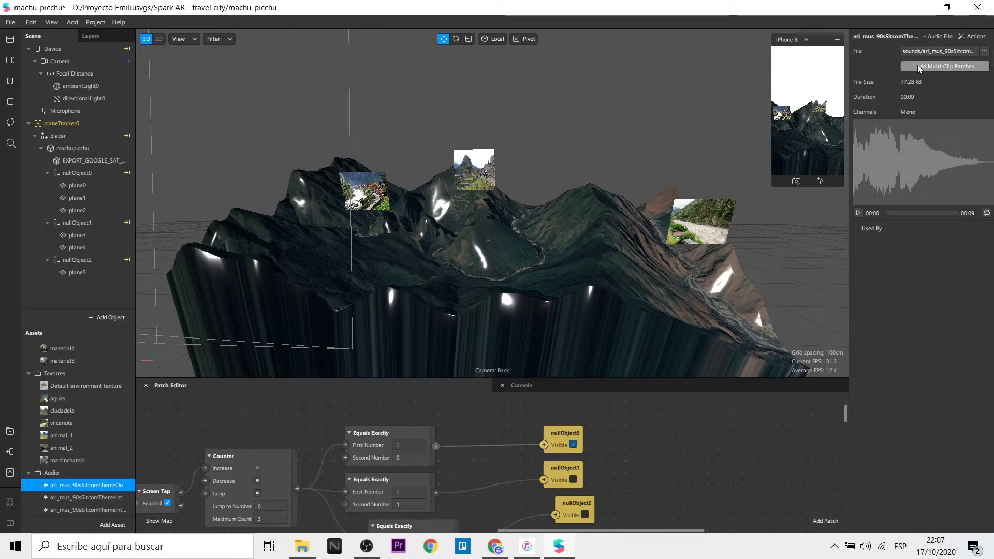
{"action": "scroll", "coordinate": [414, 478], "scroll_direction": "down", "scroll_amount": 4}
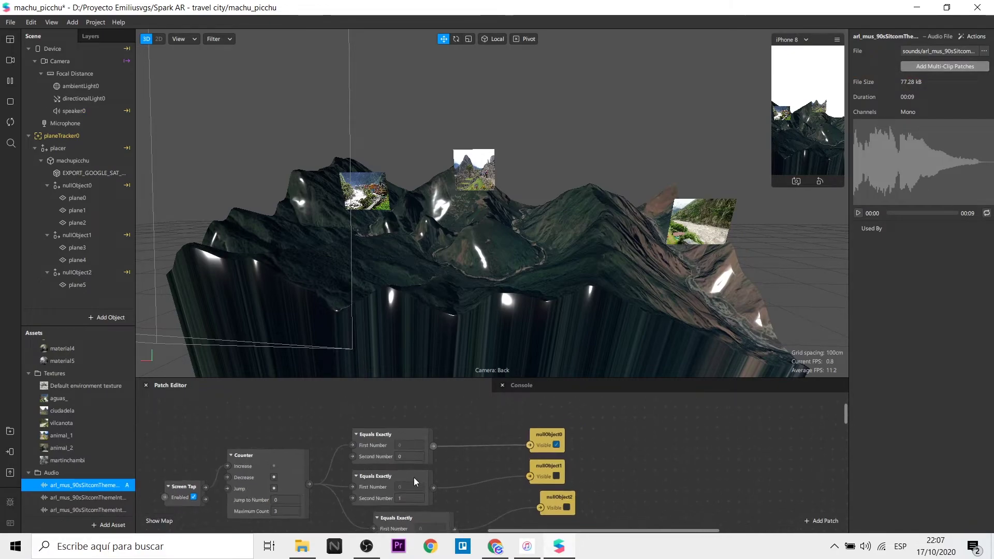
{"action": "scroll", "coordinate": [399, 475], "scroll_direction": "down", "scroll_amount": 5}
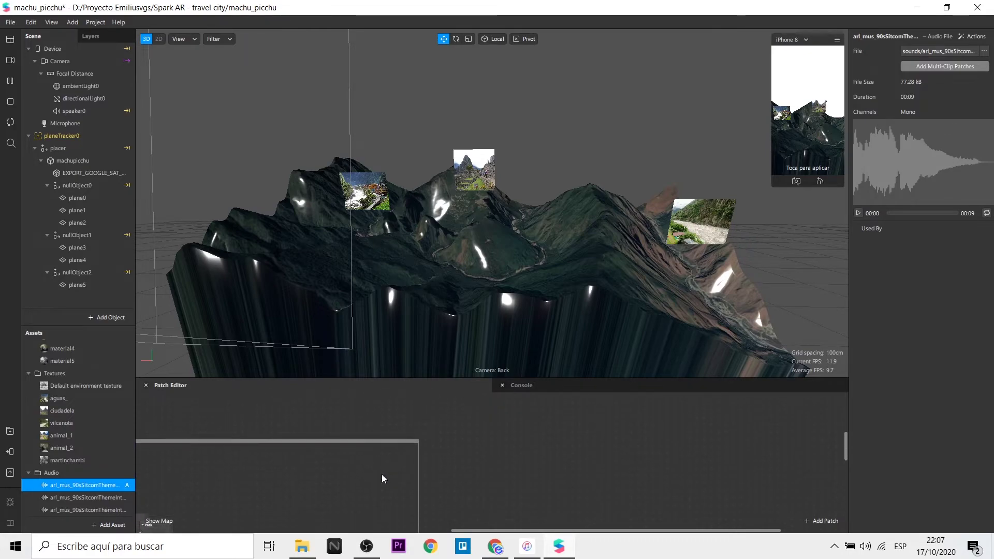
{"action": "left_click_drag", "start_coordinate": [502, 531], "coordinate": [346, 532]}
{"action": "scroll", "coordinate": [374, 490], "scroll_direction": "down", "scroll_amount": 3}
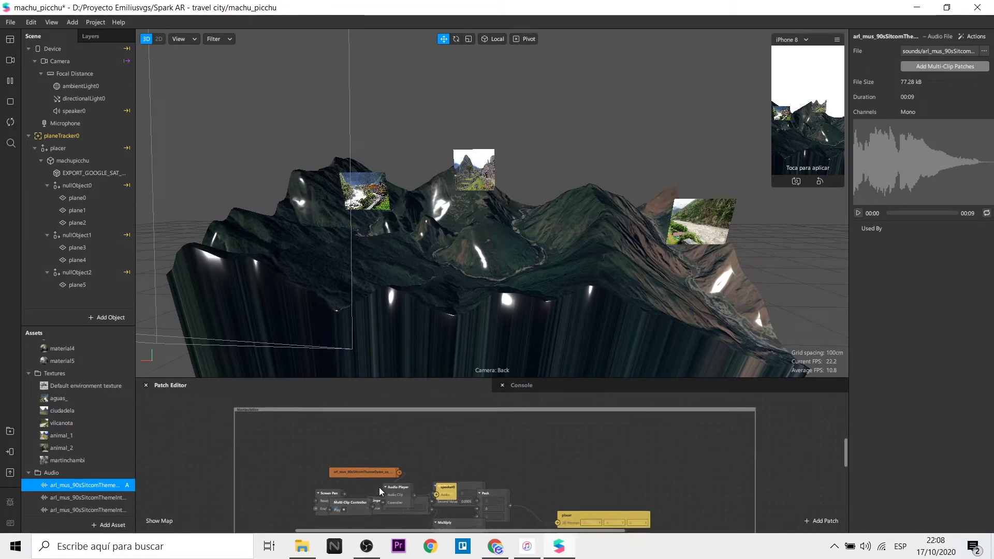
Step: Spread out the outro's audio clip, Multi-Clip Controller, Audio Player and speaker0 patches so they clear the Screen Pan patches
{"action": "scroll", "coordinate": [388, 477], "scroll_direction": "up", "scroll_amount": 2, "text": "ctrl"}
{"action": "left_click_drag", "start_coordinate": [381, 461], "coordinate": [372, 424]}
{"action": "left_click_drag", "start_coordinate": [389, 485], "coordinate": [406, 428]}
{"action": "left_click_drag", "start_coordinate": [455, 483], "coordinate": [479, 425]}
{"action": "left_click_drag", "start_coordinate": [346, 466], "coordinate": [329, 430]}
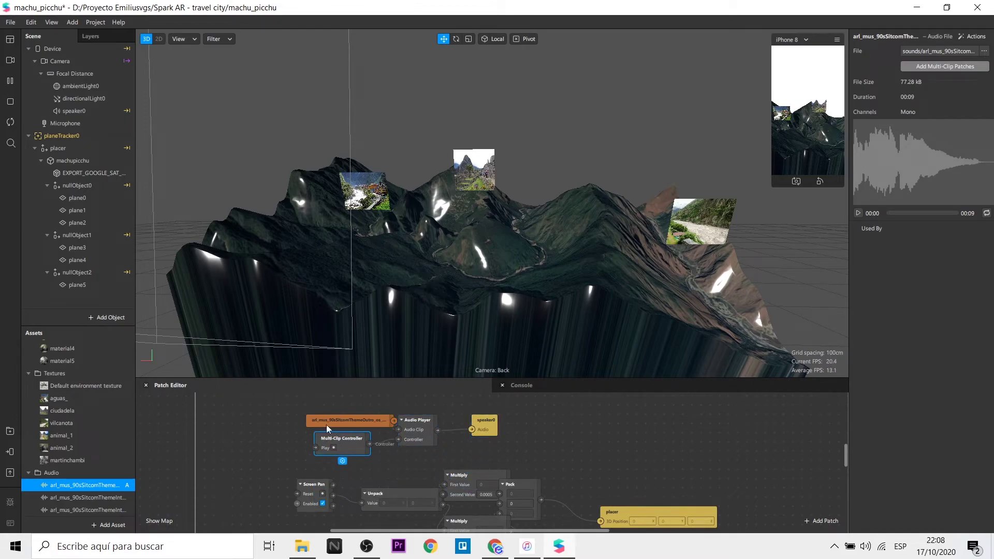
Step: Move the outro audio patches together out of the Manipulation frame into the empty area above it
{"action": "left_click_drag", "start_coordinate": [418, 444], "coordinate": [554, 447]}
{"action": "scroll", "coordinate": [553, 447], "scroll_direction": "up", "scroll_amount": 2}
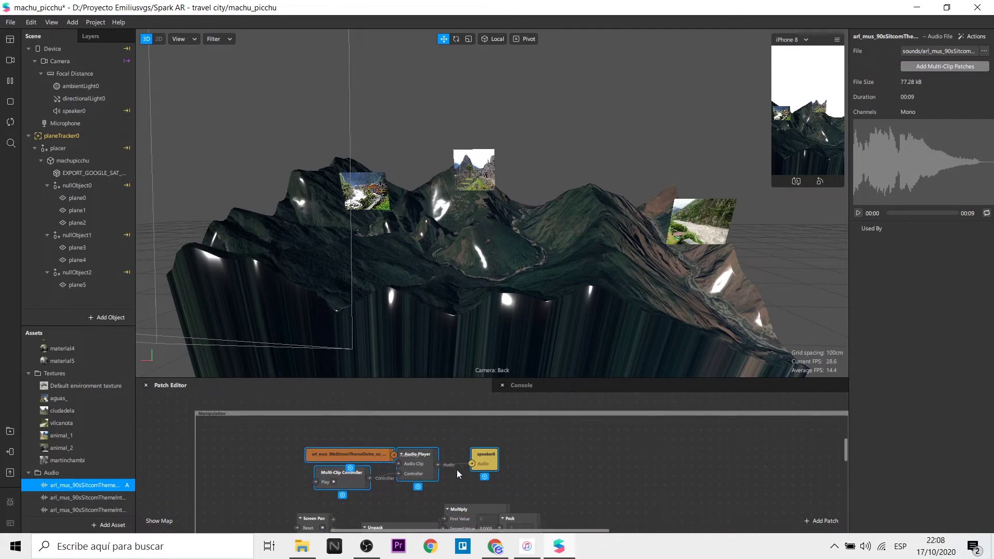
{"action": "left_click_drag", "start_coordinate": [407, 458], "coordinate": [636, 413]}
{"action": "scroll", "coordinate": [636, 412], "scroll_direction": "up", "scroll_amount": 2}
{"action": "left_click_drag", "start_coordinate": [679, 503], "coordinate": [362, 426]}
{"action": "left_click", "coordinate": [469, 425]}
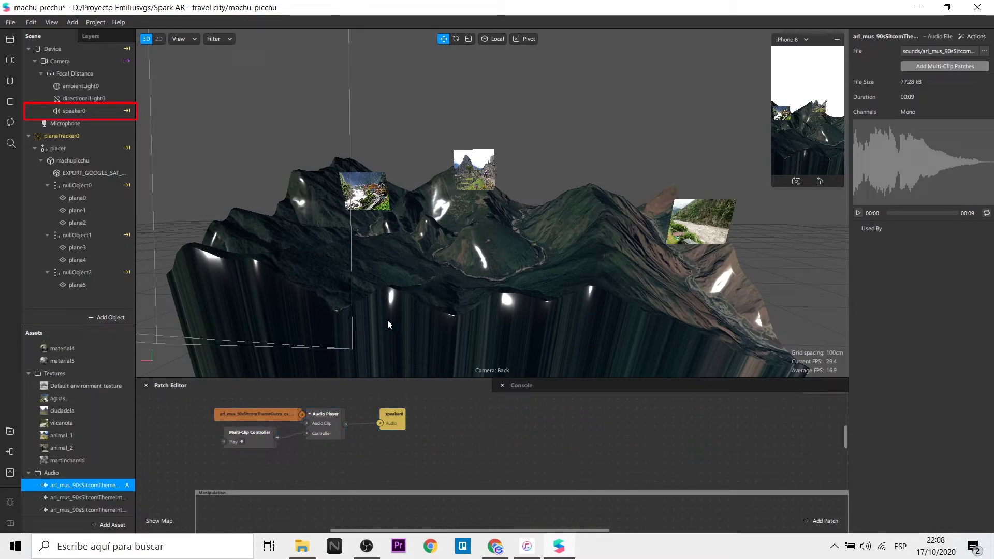
Step: Move speaker0 out of the camera and nest it inside nullObject0
{"action": "left_click_drag", "start_coordinate": [77, 111], "coordinate": [101, 130]}
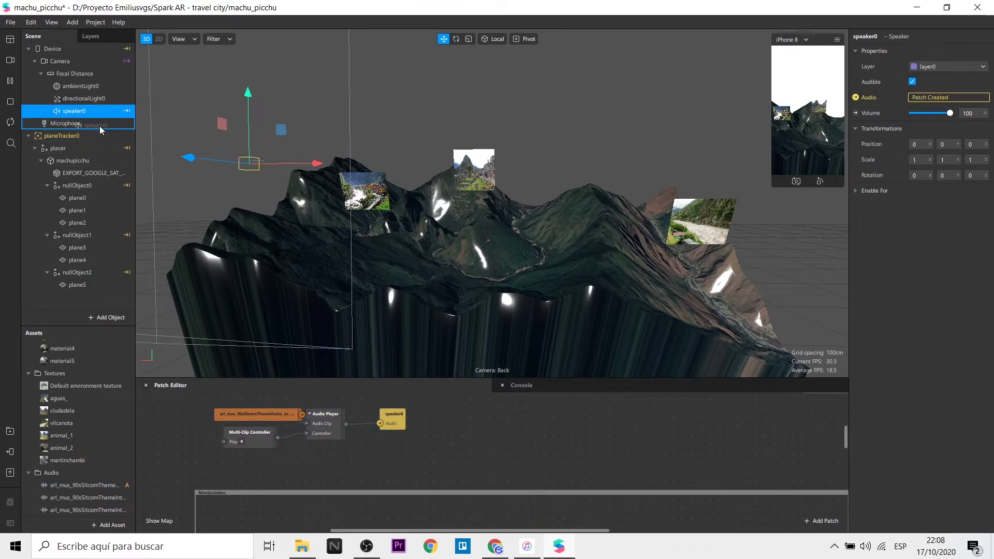
{"action": "left_click_drag", "start_coordinate": [101, 185], "coordinate": [100, 185]}
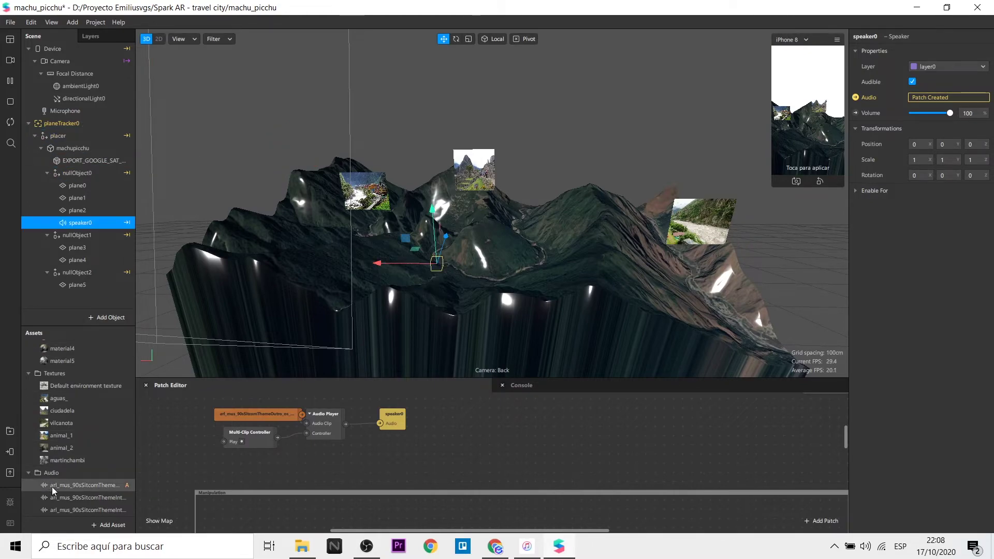
Step: Add multi-clip patches for the 12-second intro audio, rearrange them, and nest their speaker inside nullObject1
{"action": "left_click", "coordinate": [74, 497]}
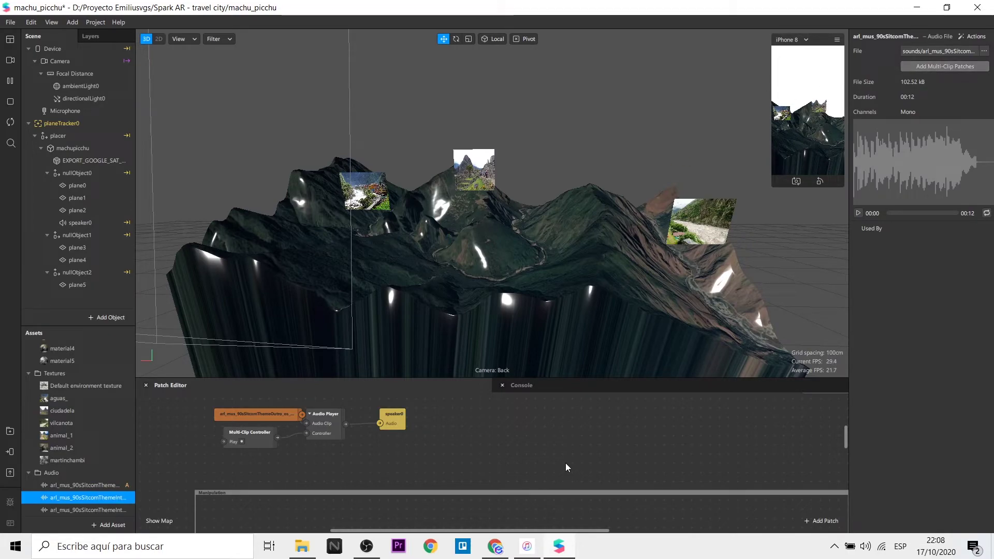
{"action": "scroll", "coordinate": [521, 477], "scroll_direction": "down", "scroll_amount": 3}
{"action": "left_click_drag", "start_coordinate": [470, 463], "coordinate": [475, 428]}
{"action": "left_click_drag", "start_coordinate": [399, 468], "coordinate": [454, 446]}
{"action": "scroll", "coordinate": [454, 446], "scroll_direction": "up", "scroll_amount": 1}
{"action": "left_click_drag", "start_coordinate": [357, 449], "coordinate": [311, 429]}
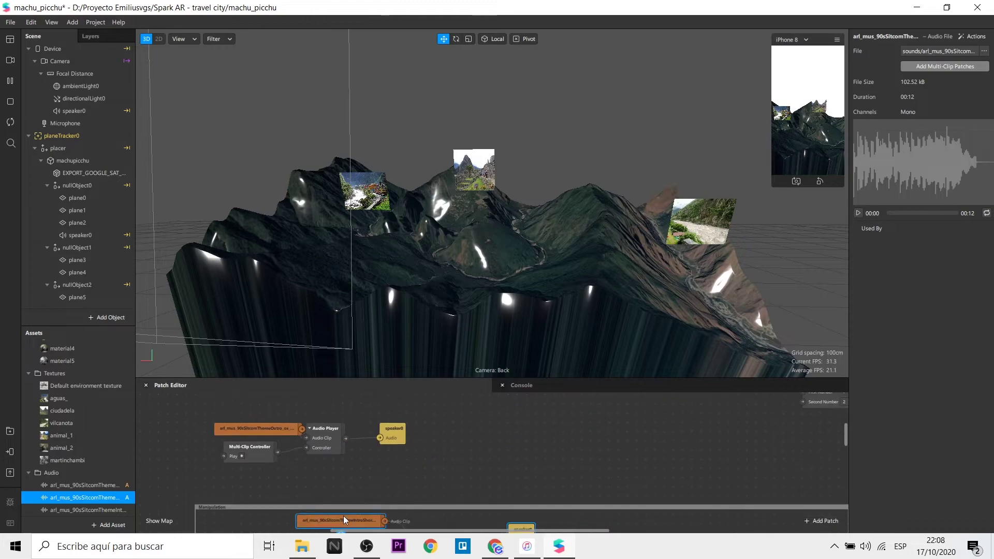
{"action": "left_click", "coordinate": [78, 272]}
Step: Add multi-clip patches for the last intro audio asset and nest their speaker inside nullObject2
{"action": "left_click", "coordinate": [82, 510]}
{"action": "scroll", "coordinate": [712, 434], "scroll_direction": "down", "scroll_amount": 2}
{"action": "left_click_drag", "start_coordinate": [355, 492], "coordinate": [737, 473]}
{"action": "left_click_drag", "start_coordinate": [74, 111], "coordinate": [83, 298]}
Step: Stack the remaining audio patch groups beneath the outro audio patches and save the project
{"action": "scroll", "coordinate": [468, 483], "scroll_direction": "down", "scroll_amount": 5, "text": "ctrl"}
{"action": "left_click_drag", "start_coordinate": [375, 473], "coordinate": [302, 446]}
{"action": "left_click_drag", "start_coordinate": [467, 479], "coordinate": [294, 479]}
{"action": "left_click_drag", "start_coordinate": [539, 468], "coordinate": [362, 472]}
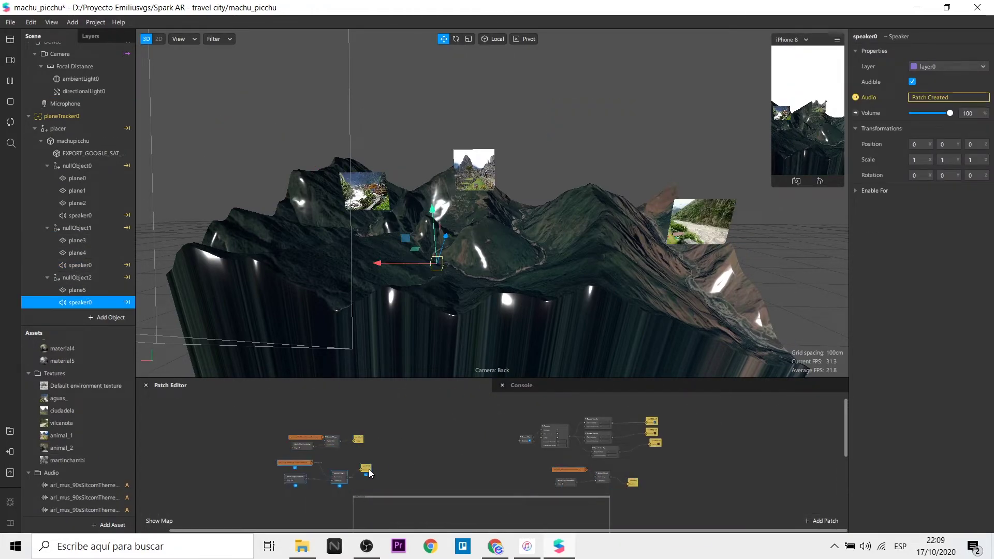
{"action": "scroll", "coordinate": [400, 452], "scroll_direction": "up", "scroll_amount": 5, "text": "ctrl"}
{"action": "key", "text": "ctrl+s"}
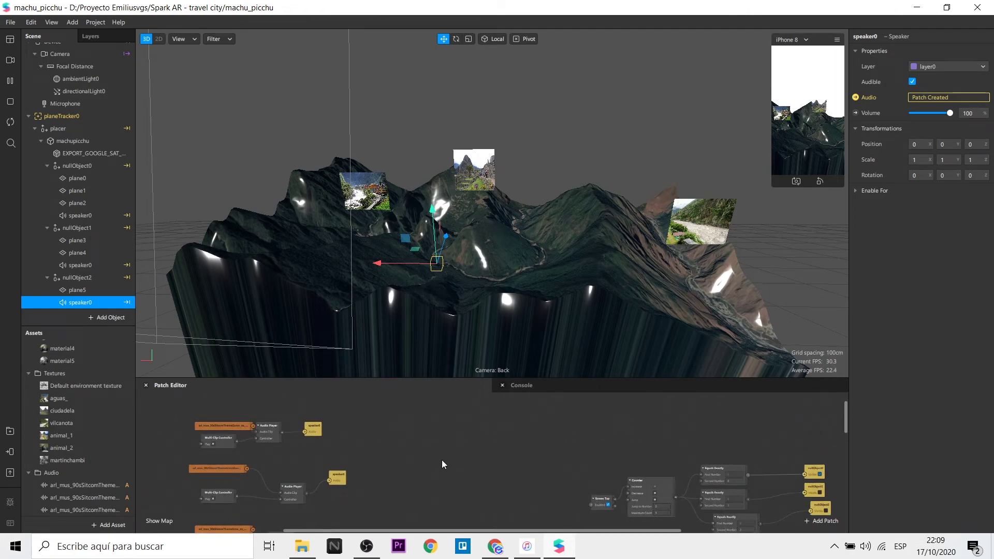
Step: Open the options for previewing the effect on a device
{"action": "scroll", "coordinate": [443, 464], "scroll_direction": "up", "scroll_amount": 2}
{"action": "left_click", "coordinate": [10, 452]}
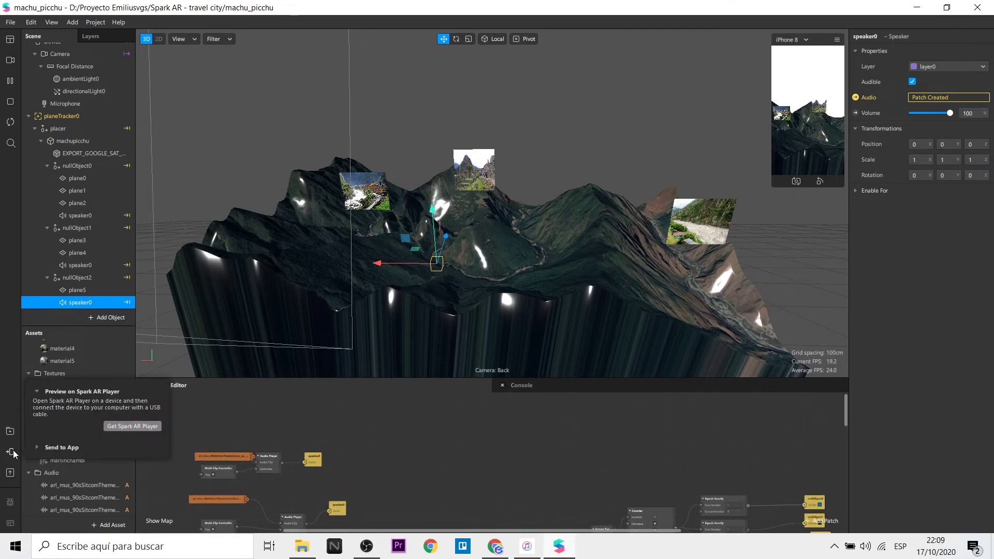